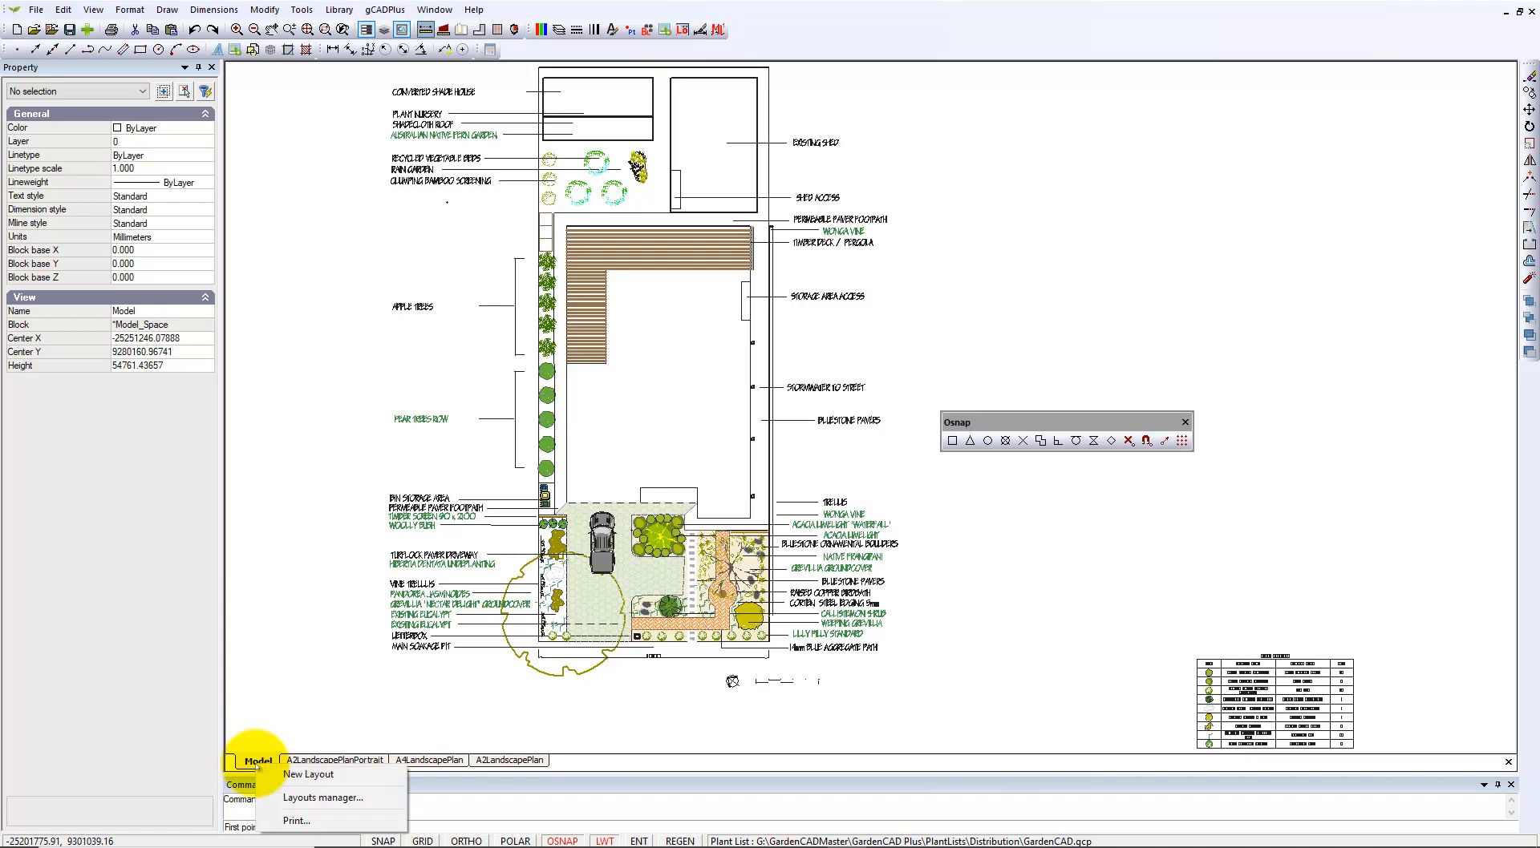
Dismiss the layout tab menu and end the DIST distance measurement.
click(291, 710)
key(Escape)
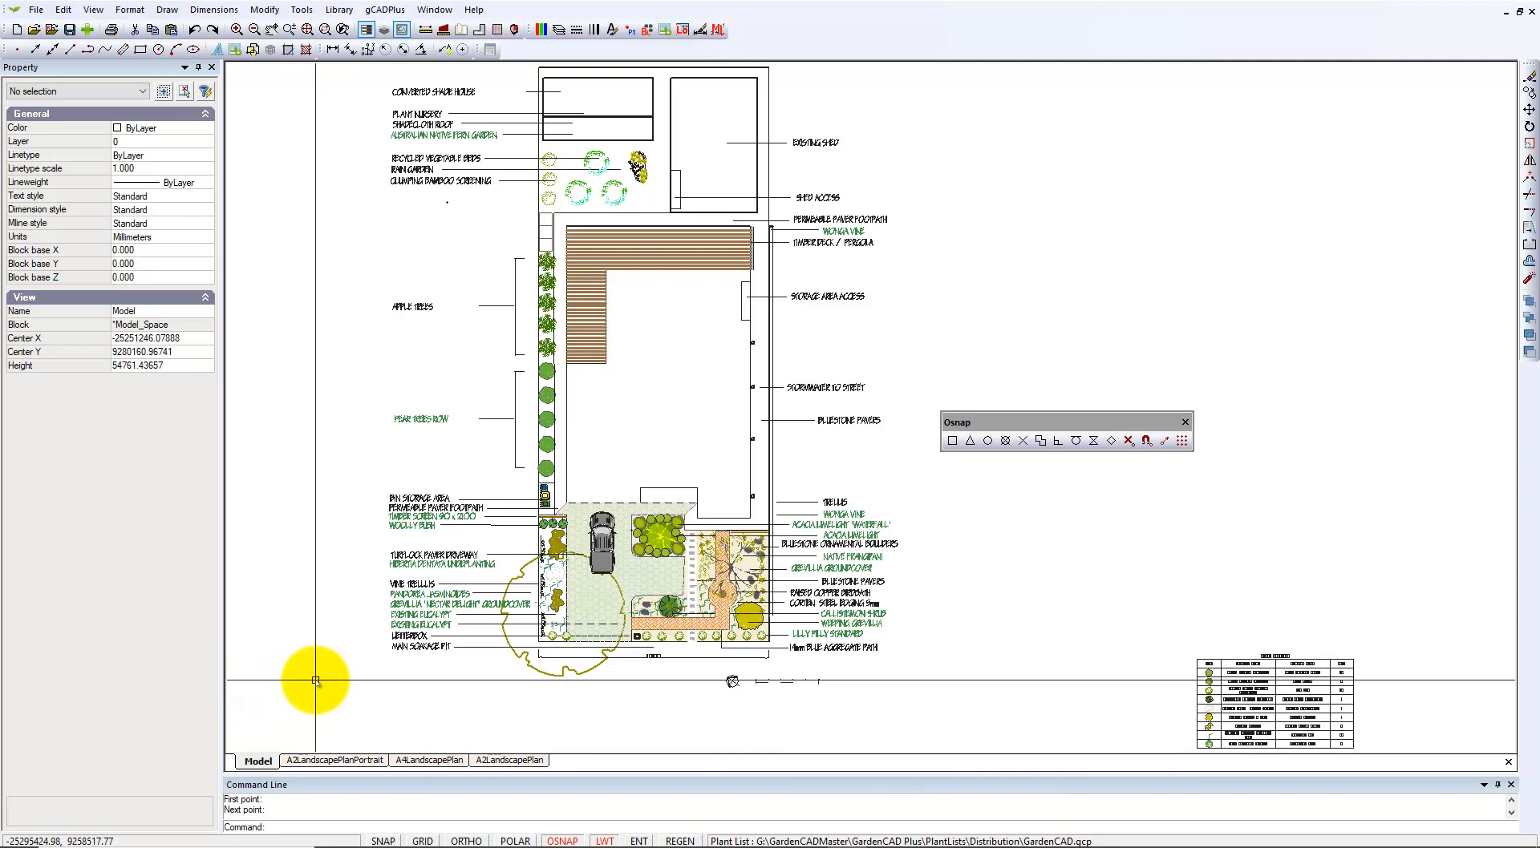
View the A2LandscapePlanPortrait, A4LandscapePlan and A2LandscapePlan layouts, then return to Model space.
click(335, 761)
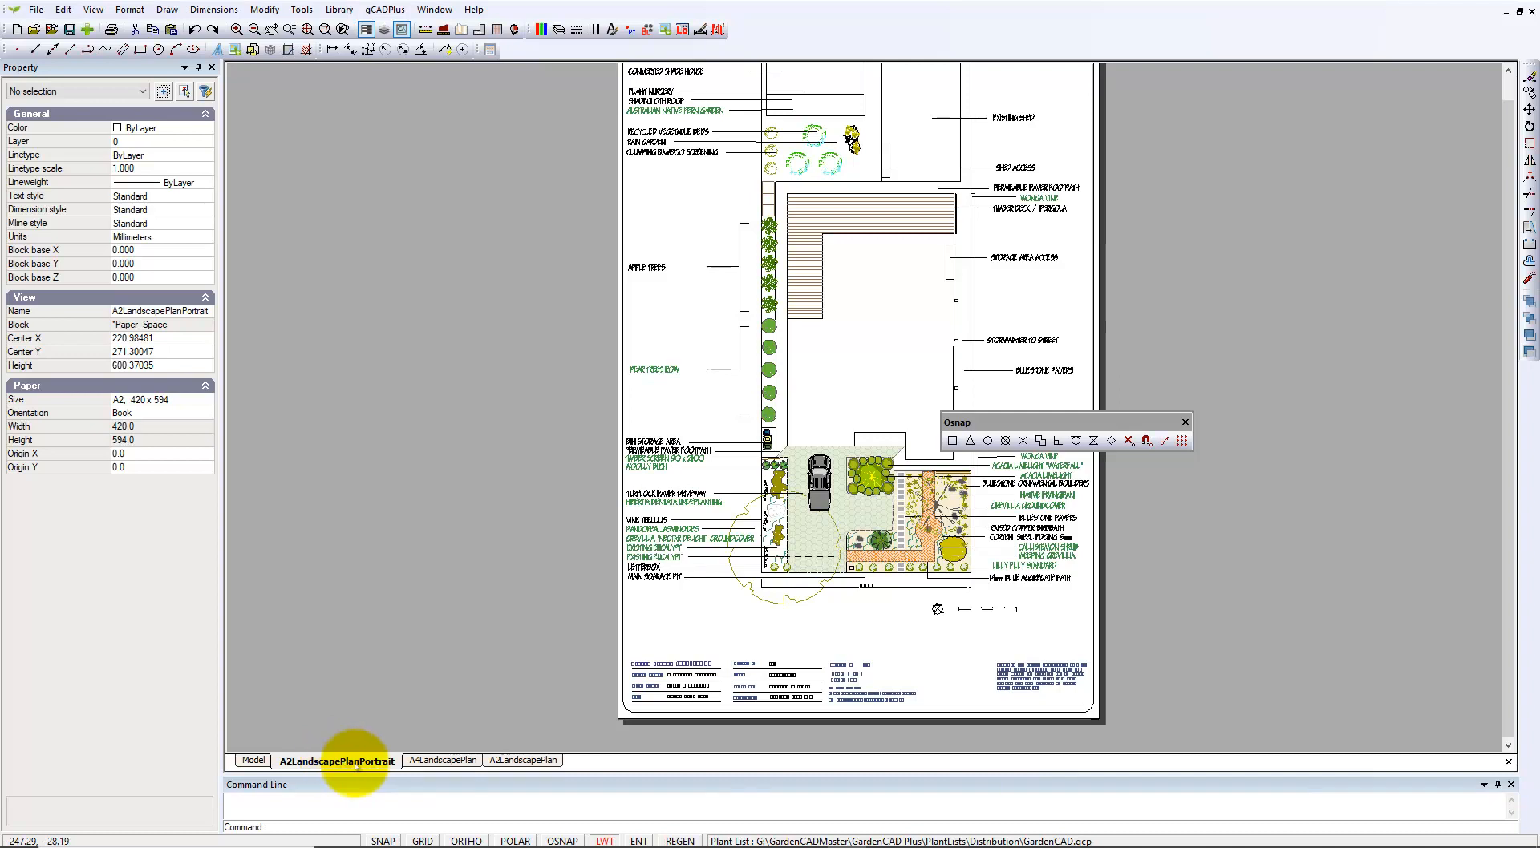
click(445, 761)
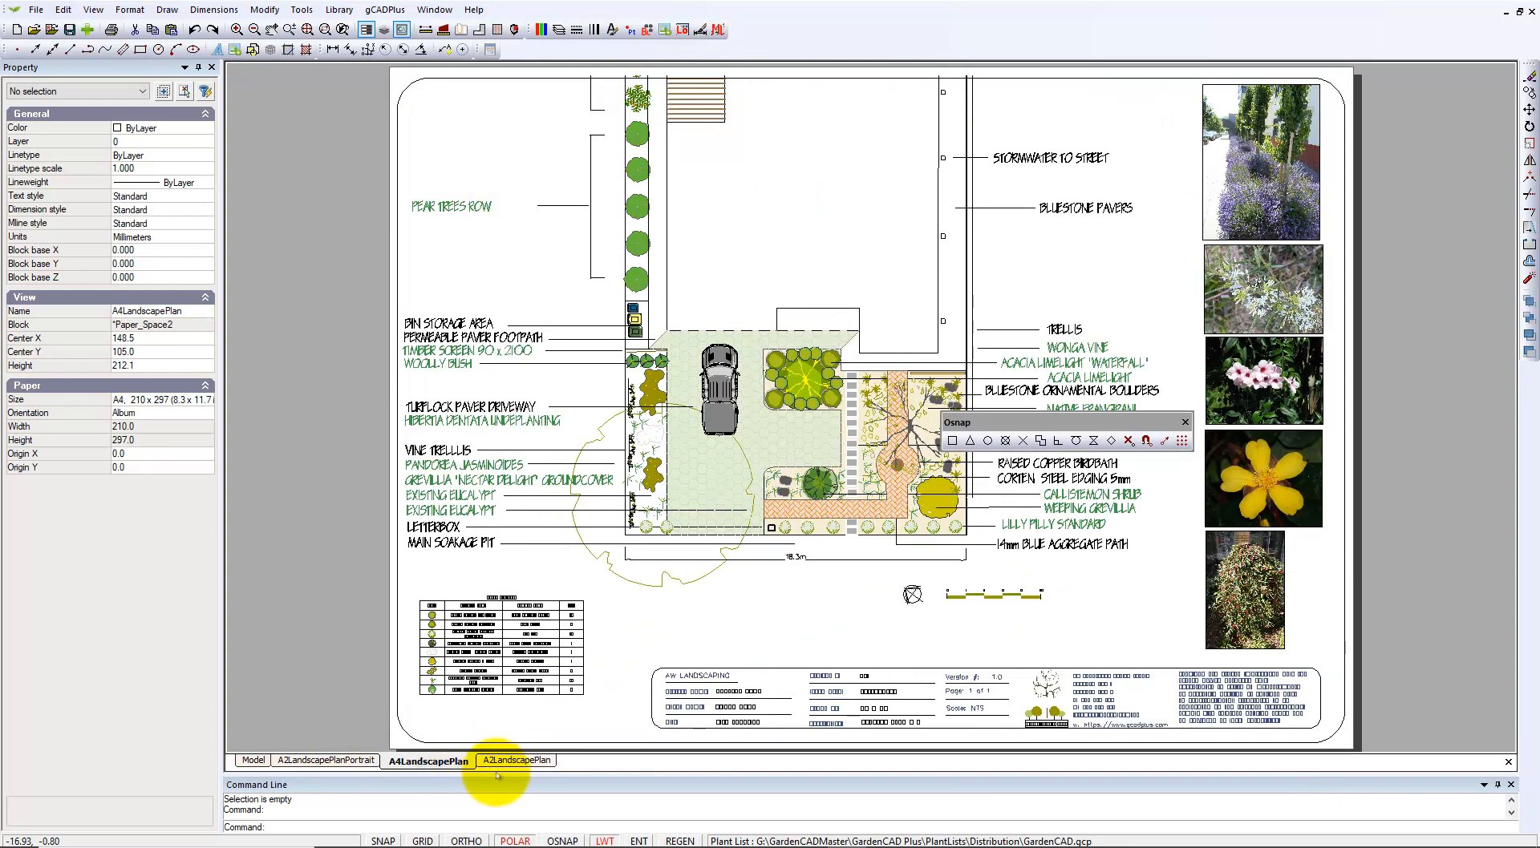
click(517, 761)
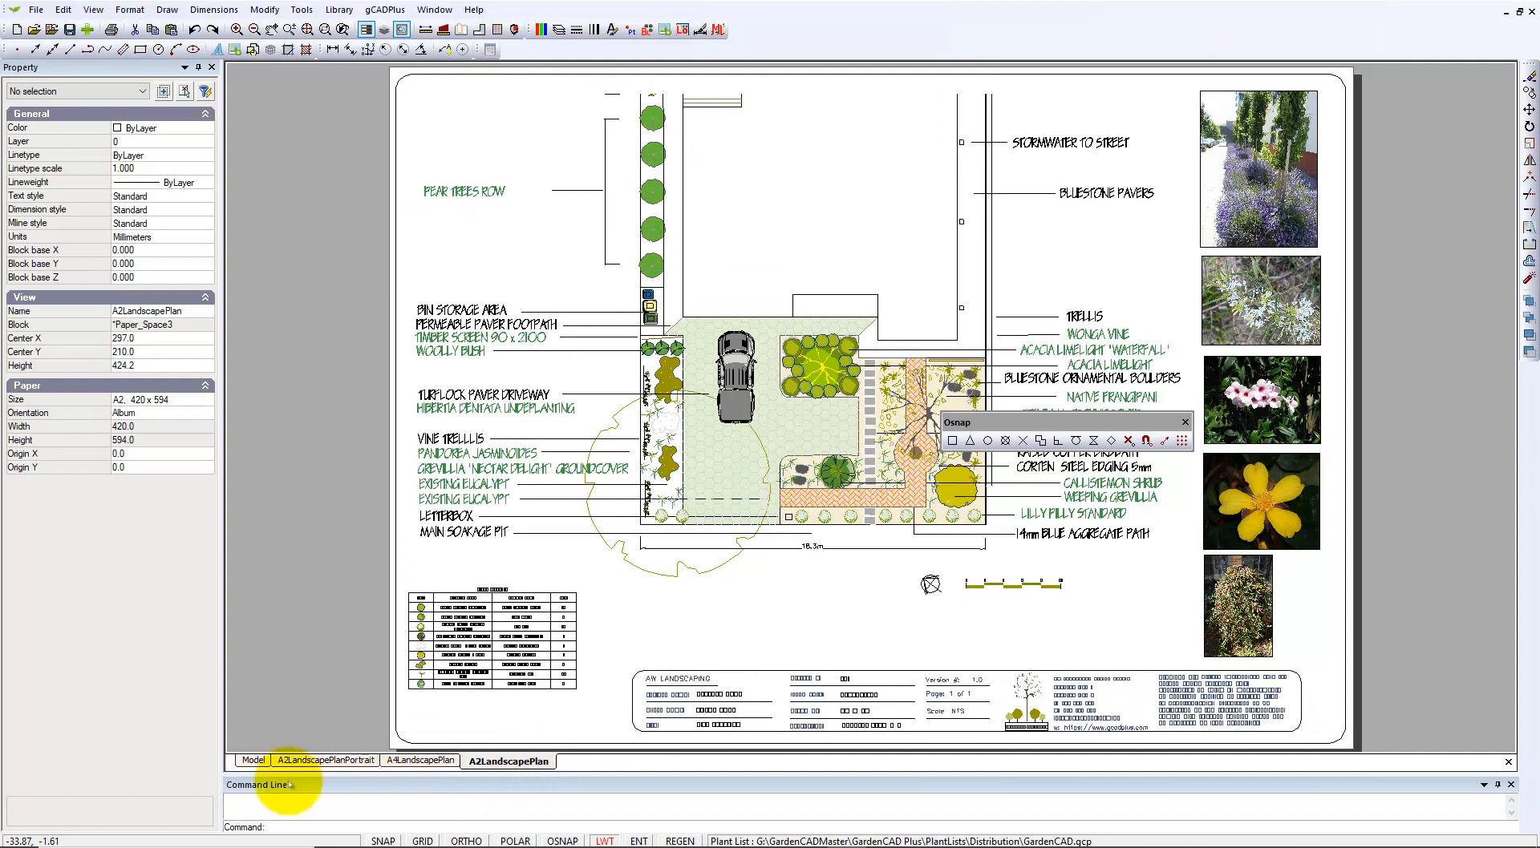
click(254, 761)
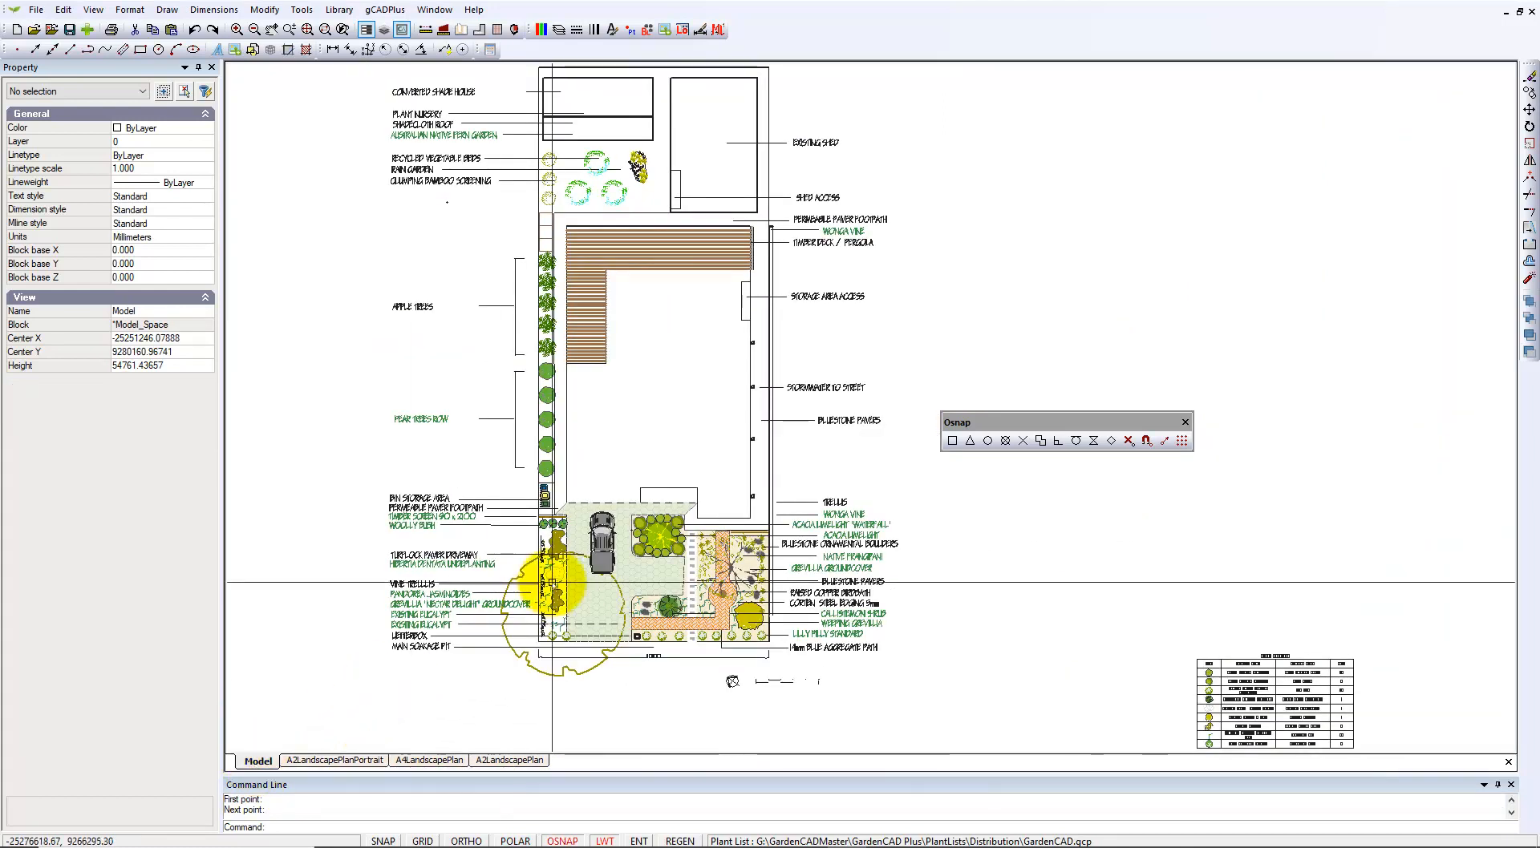
Zoom in and measure the 1004.12 distance from the driveway paving corner.
scroll(652, 593, up, 5)
scroll(650, 643, up, 1)
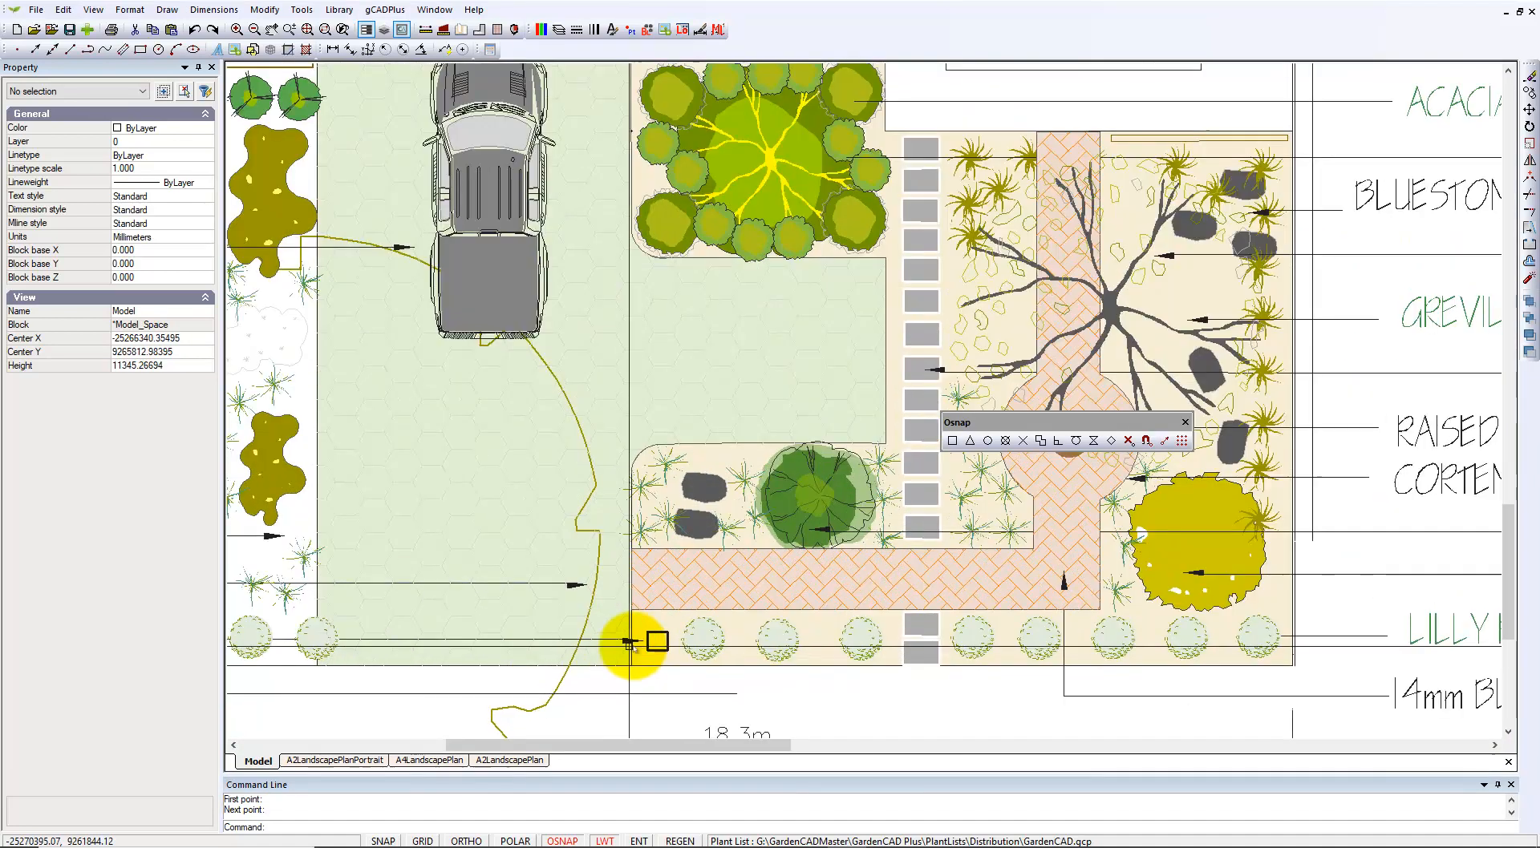
click(425, 29)
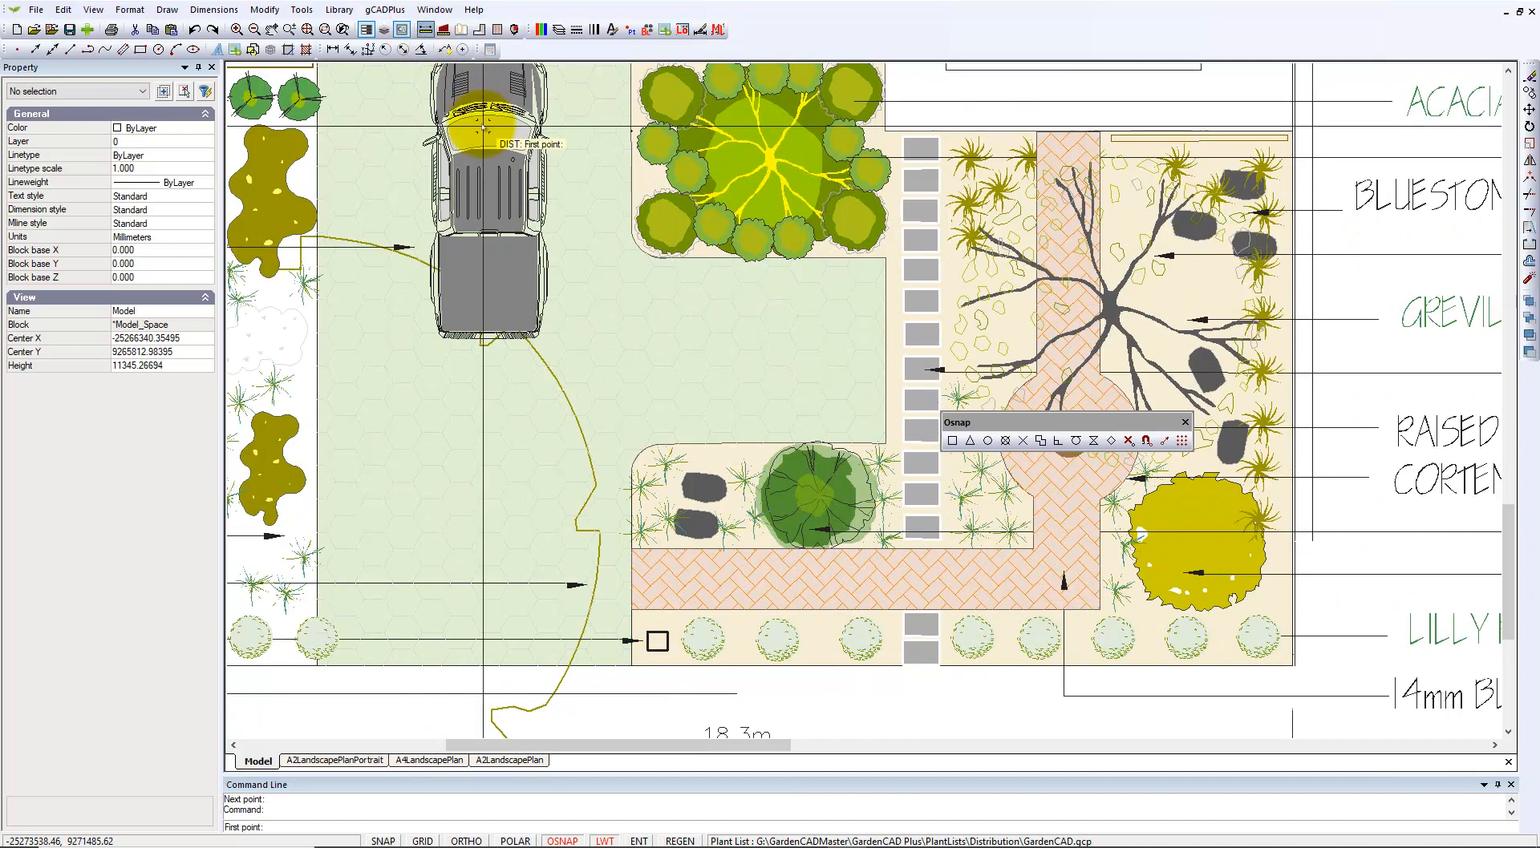
click(630, 610)
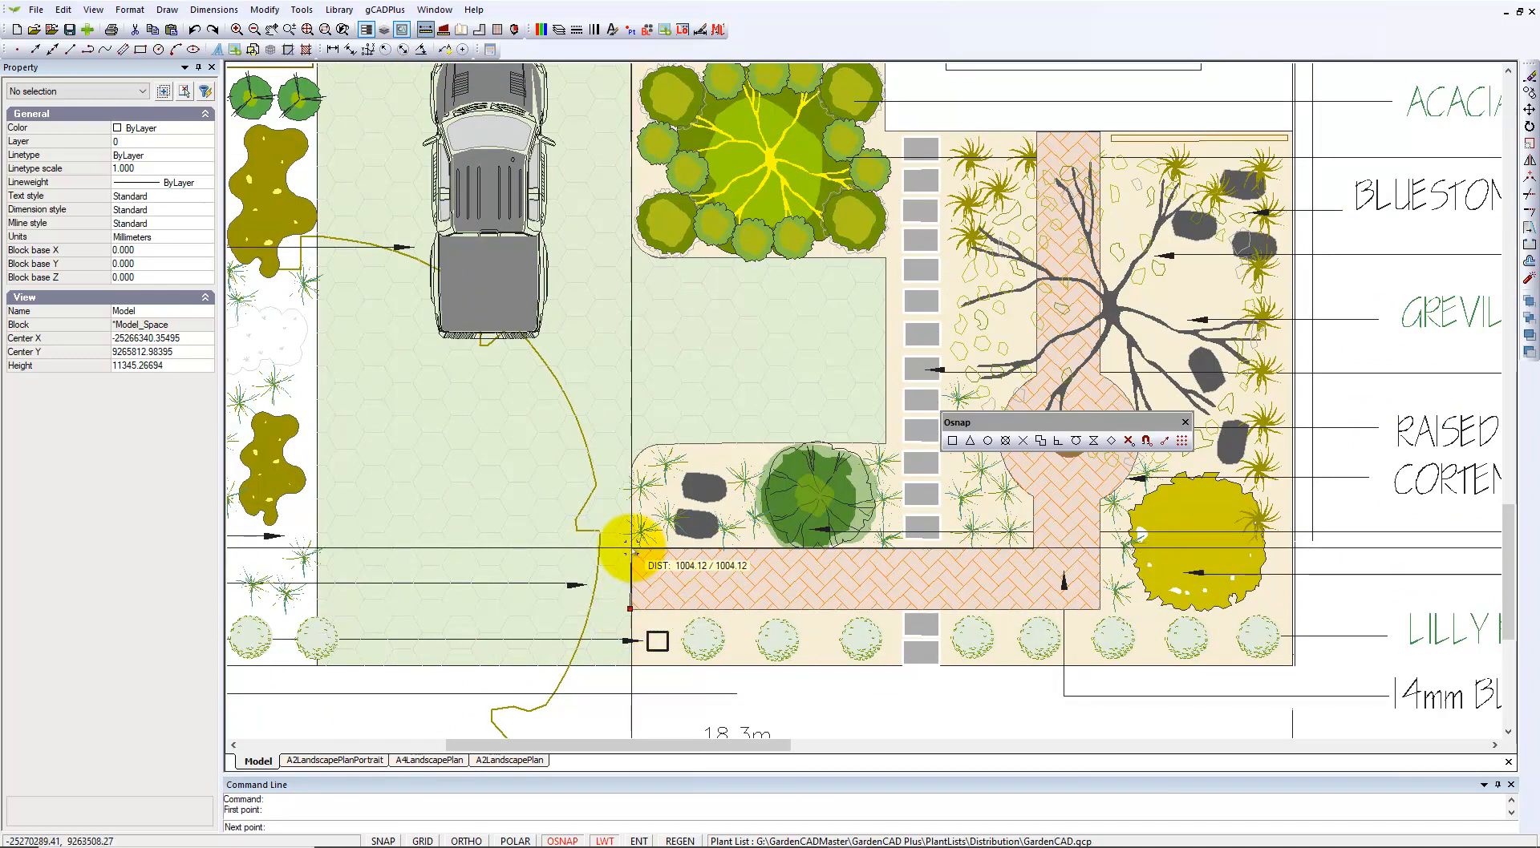
click(624, 547)
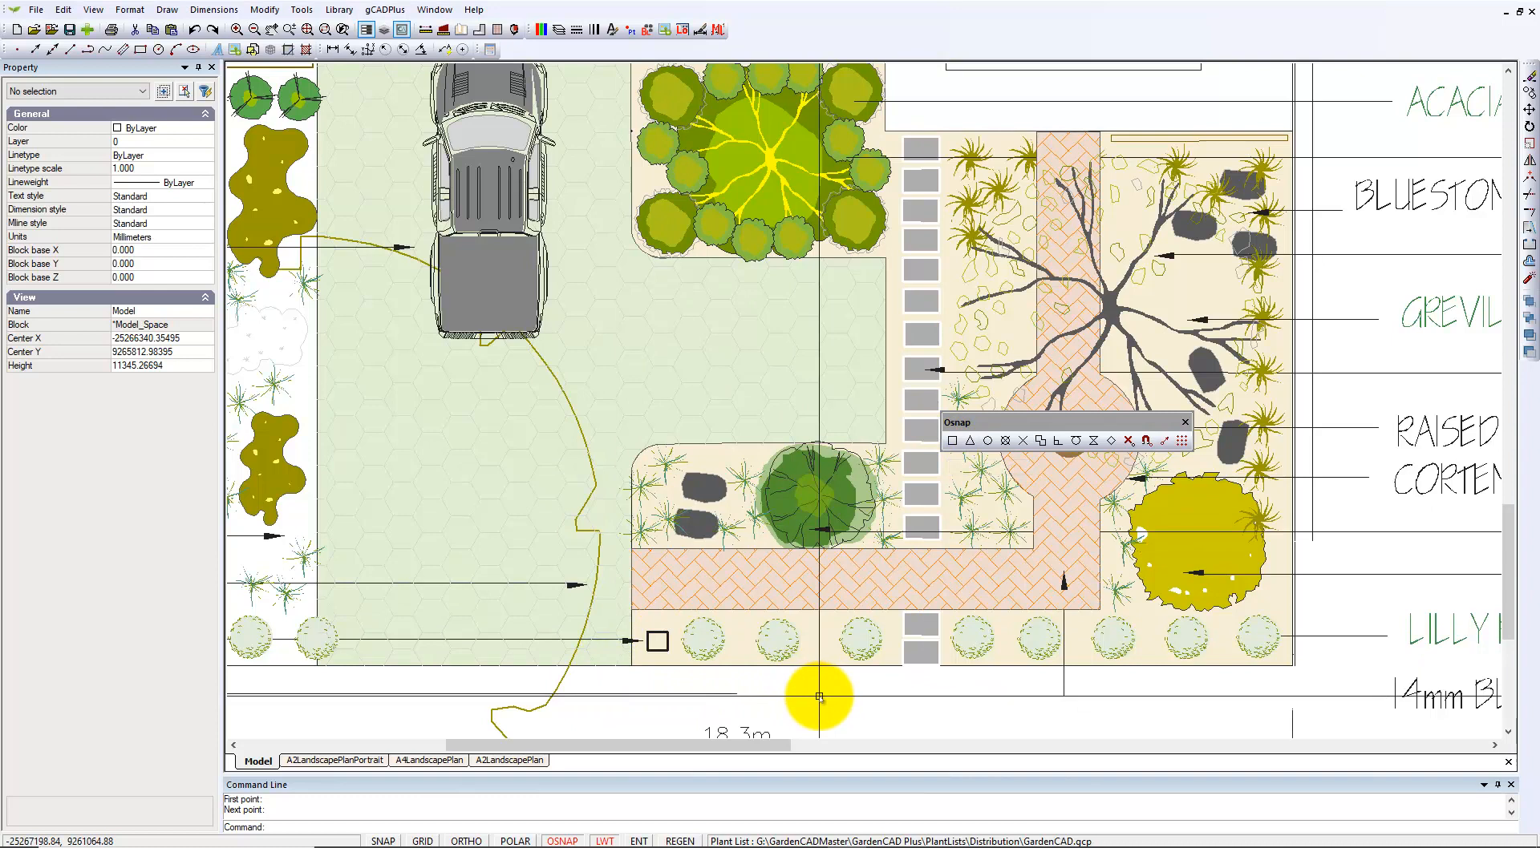
scroll(818, 696, down, 3)
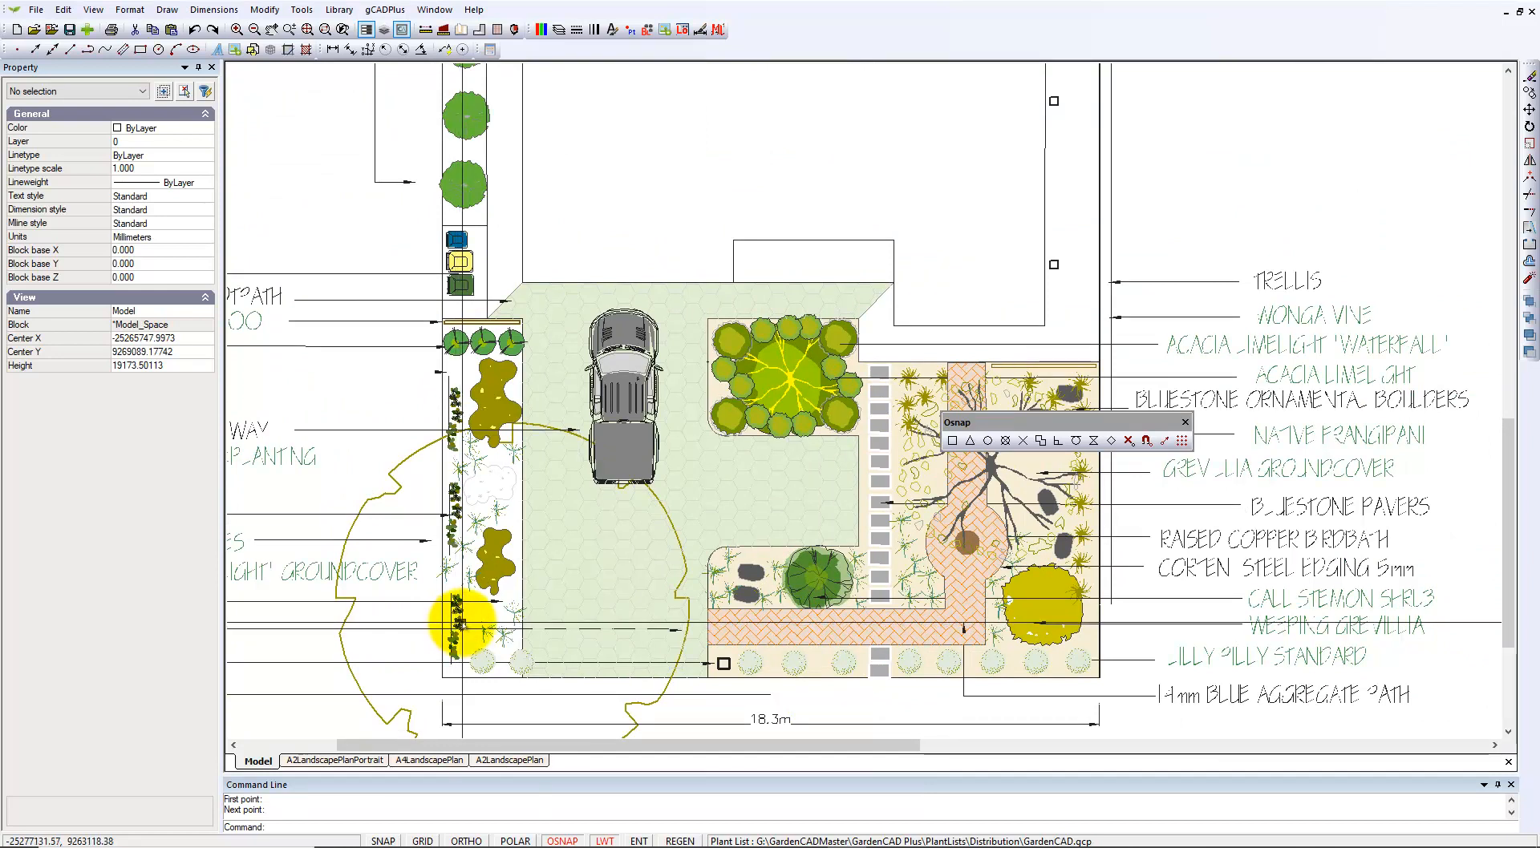
right_click(460, 622)
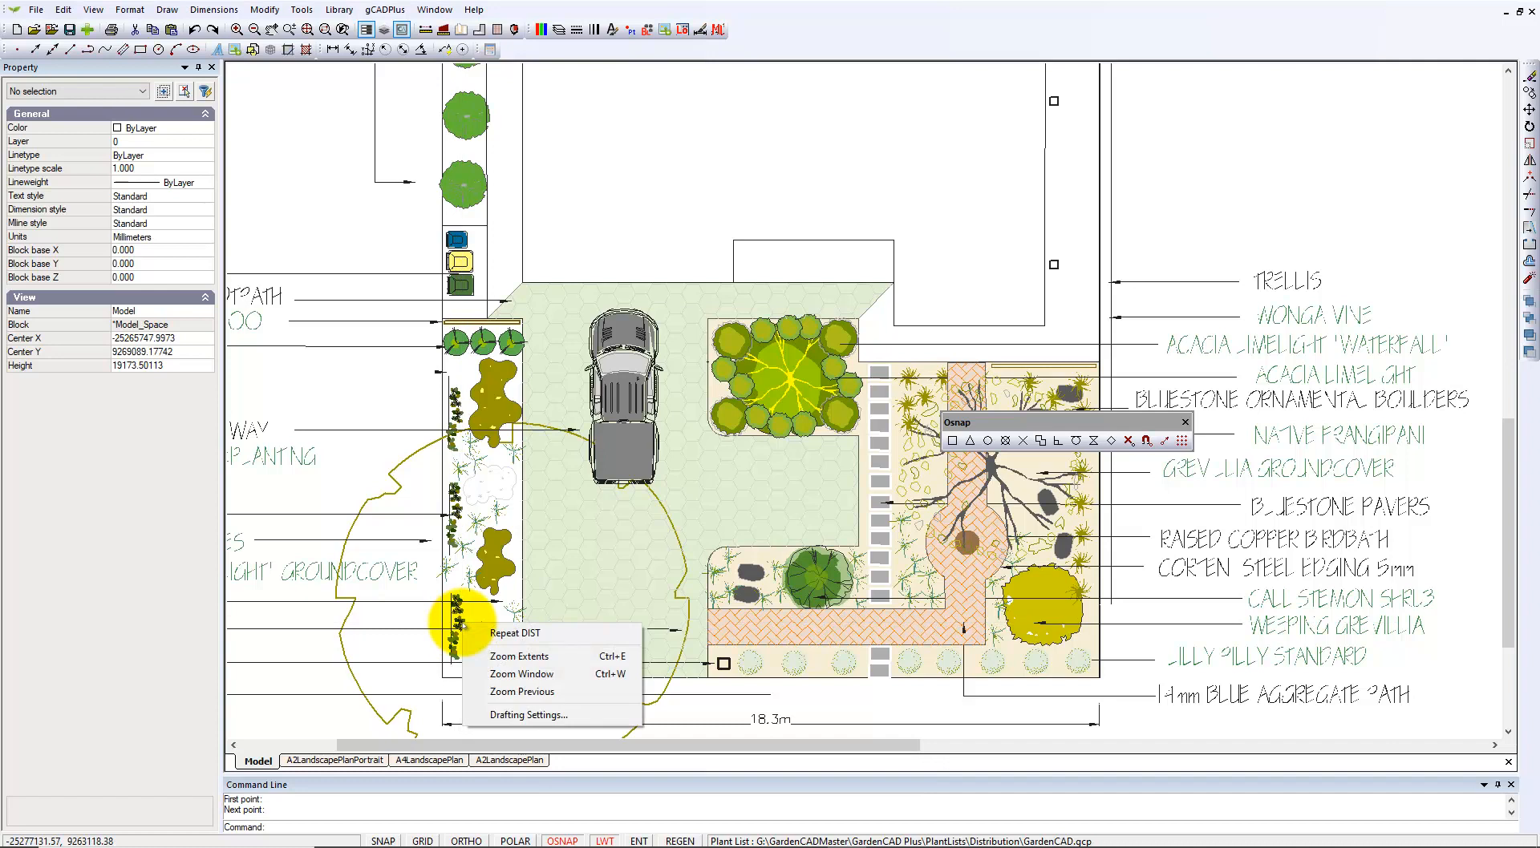
click(835, 708)
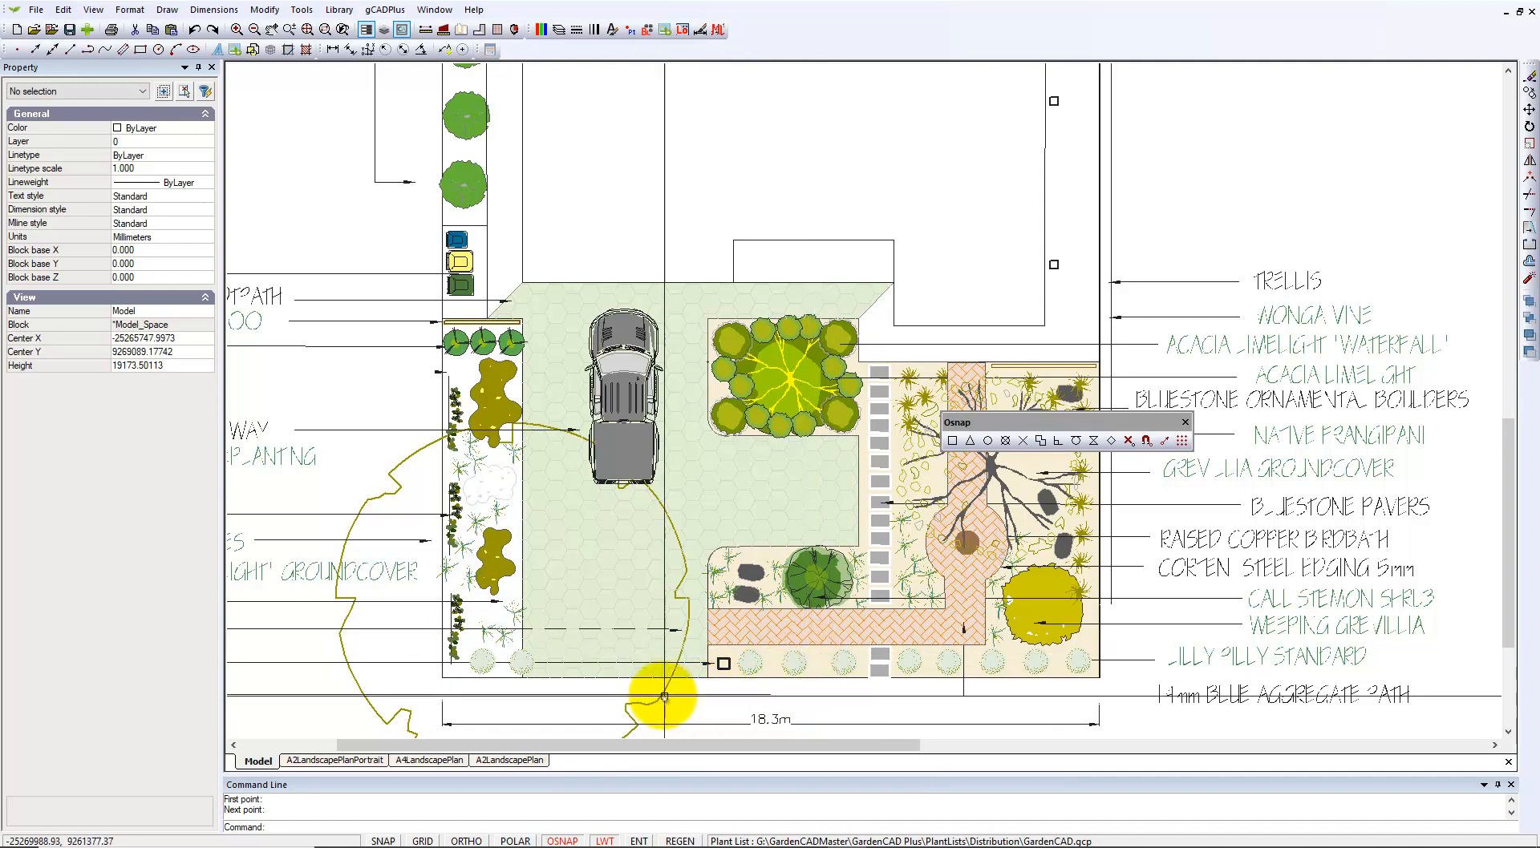
Print the A4LandscapePlan layout with Fit to paper enabled (1 : 1.4409) and open Print Setup.
click(425, 762)
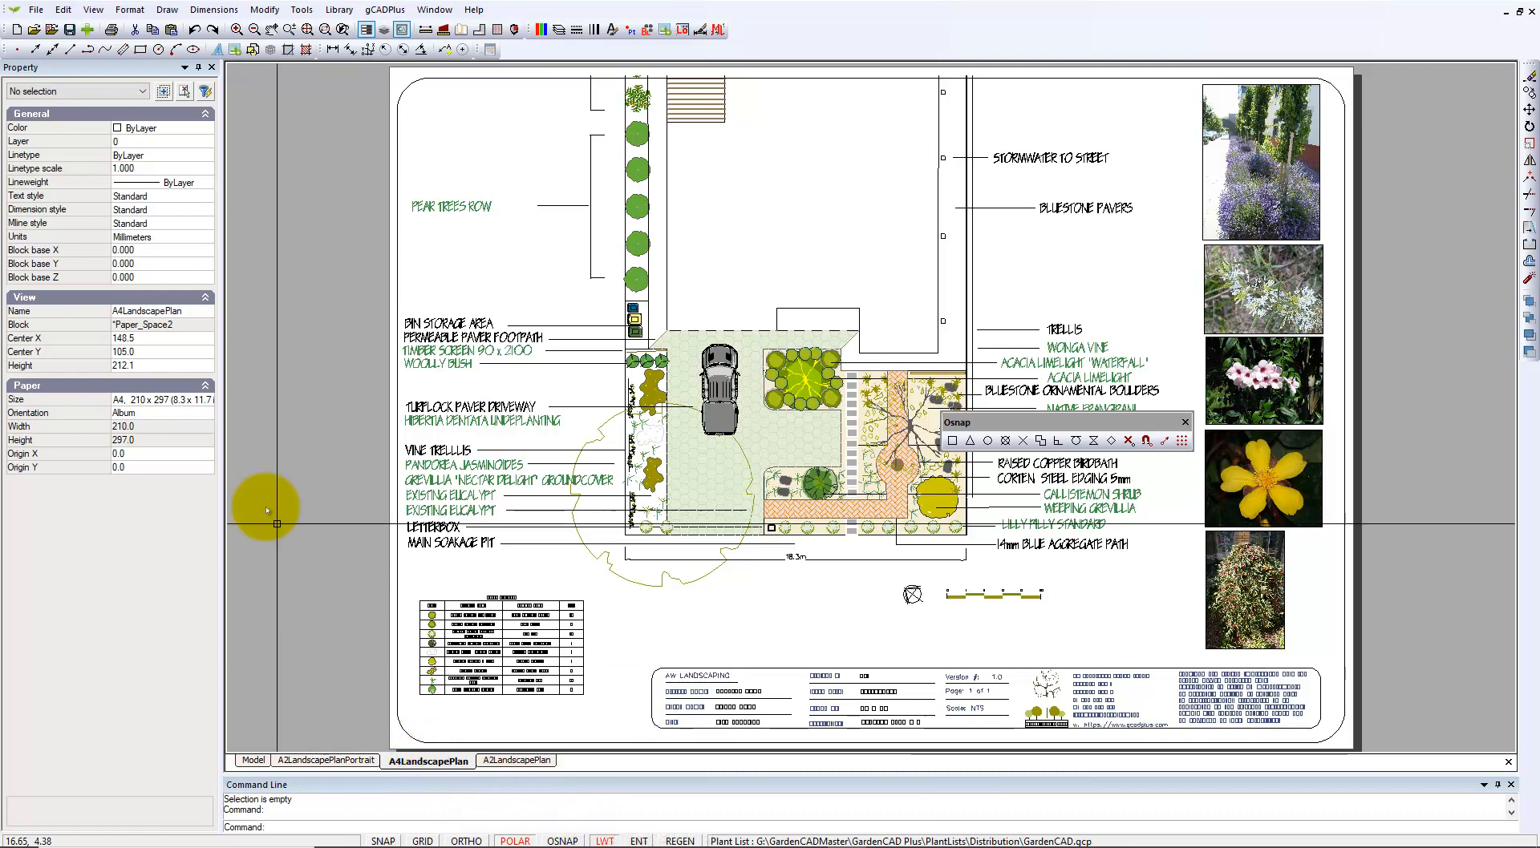
click(36, 9)
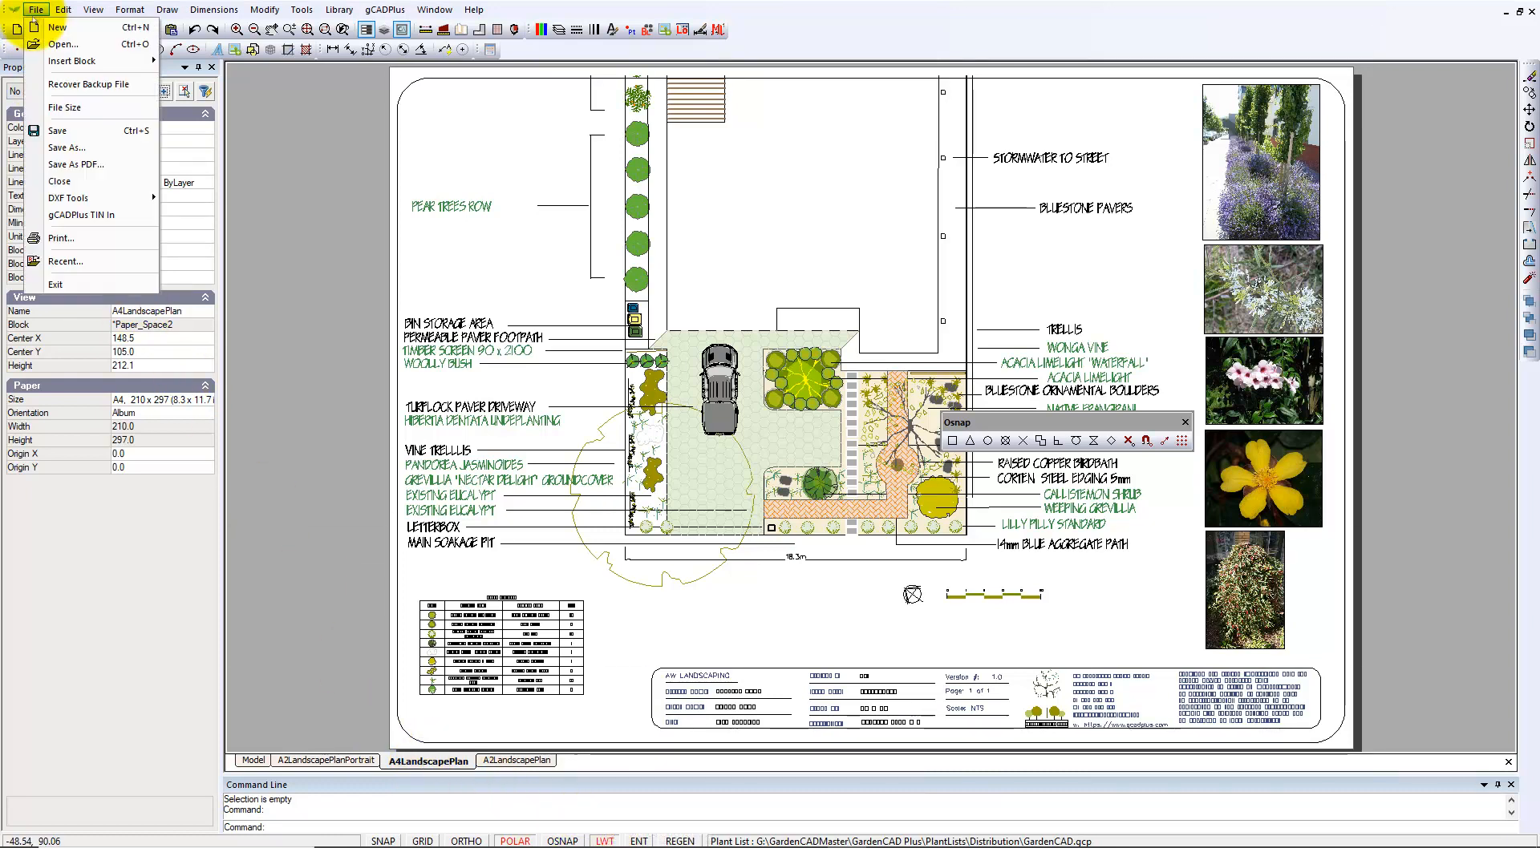
click(60, 239)
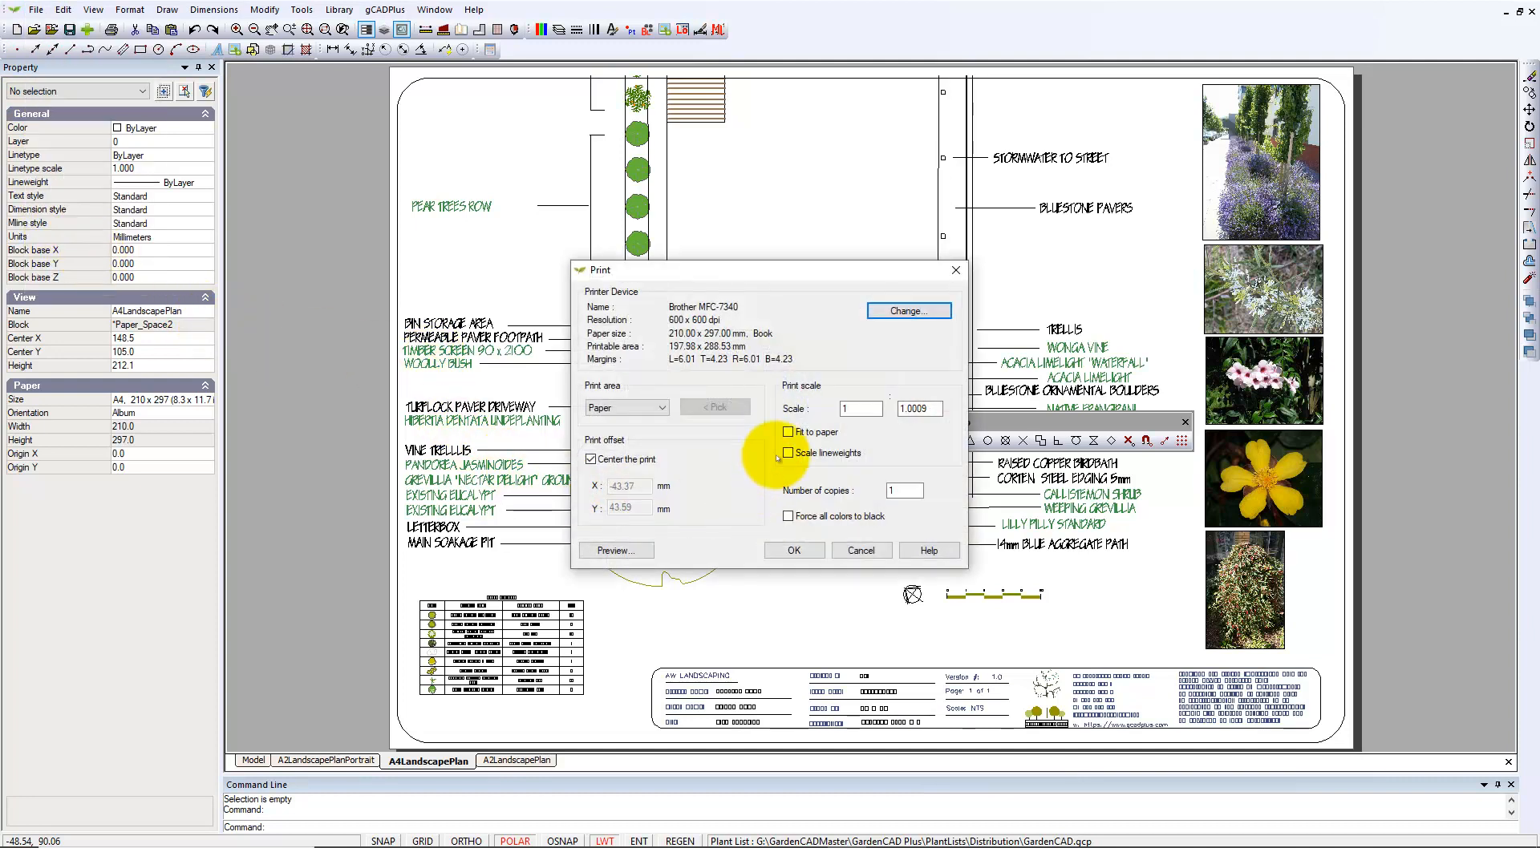
click(788, 432)
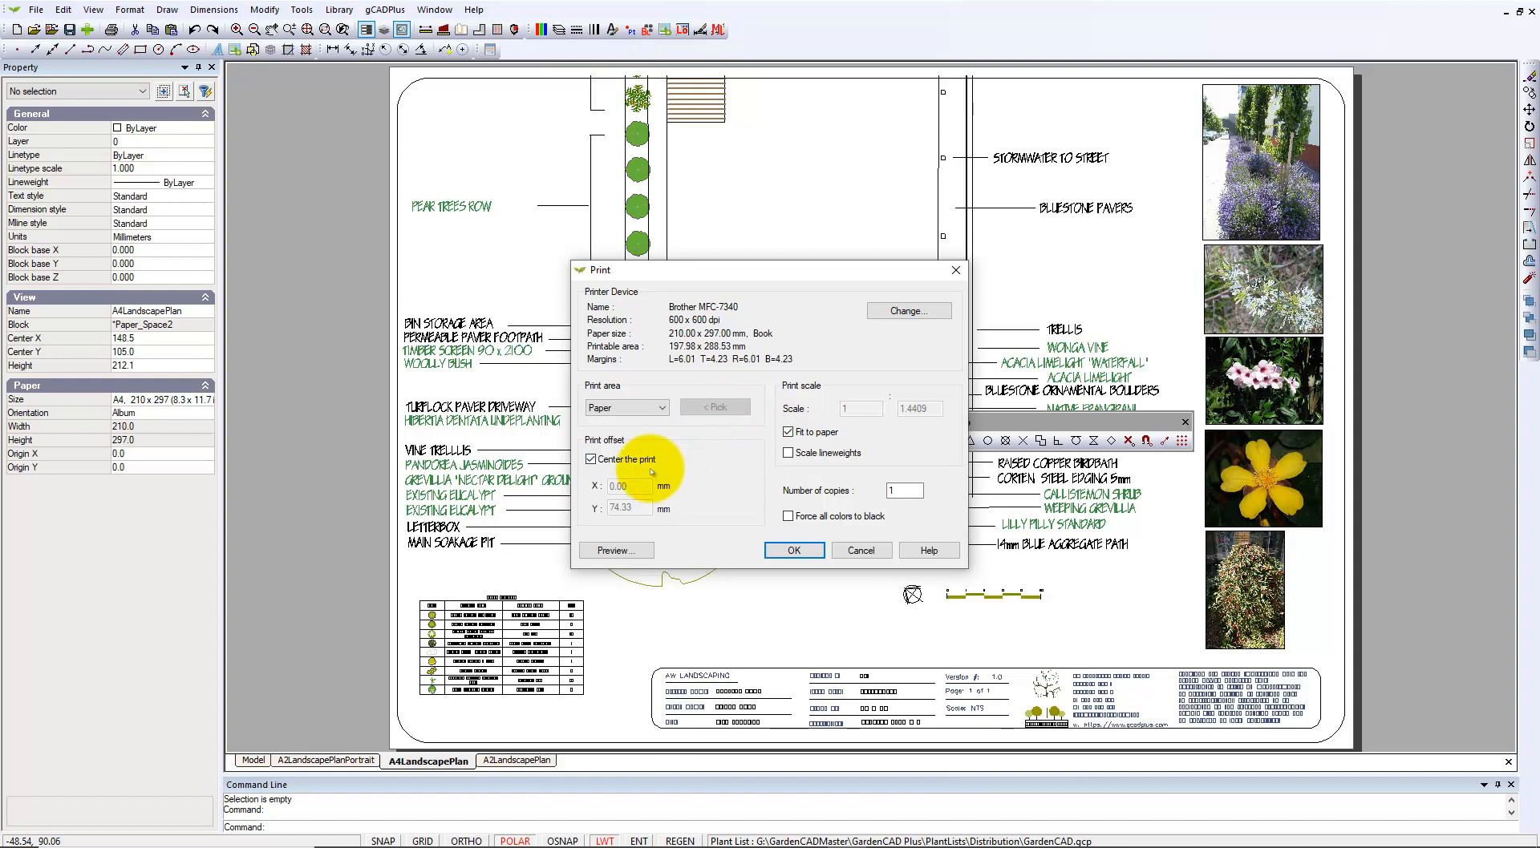
click(909, 312)
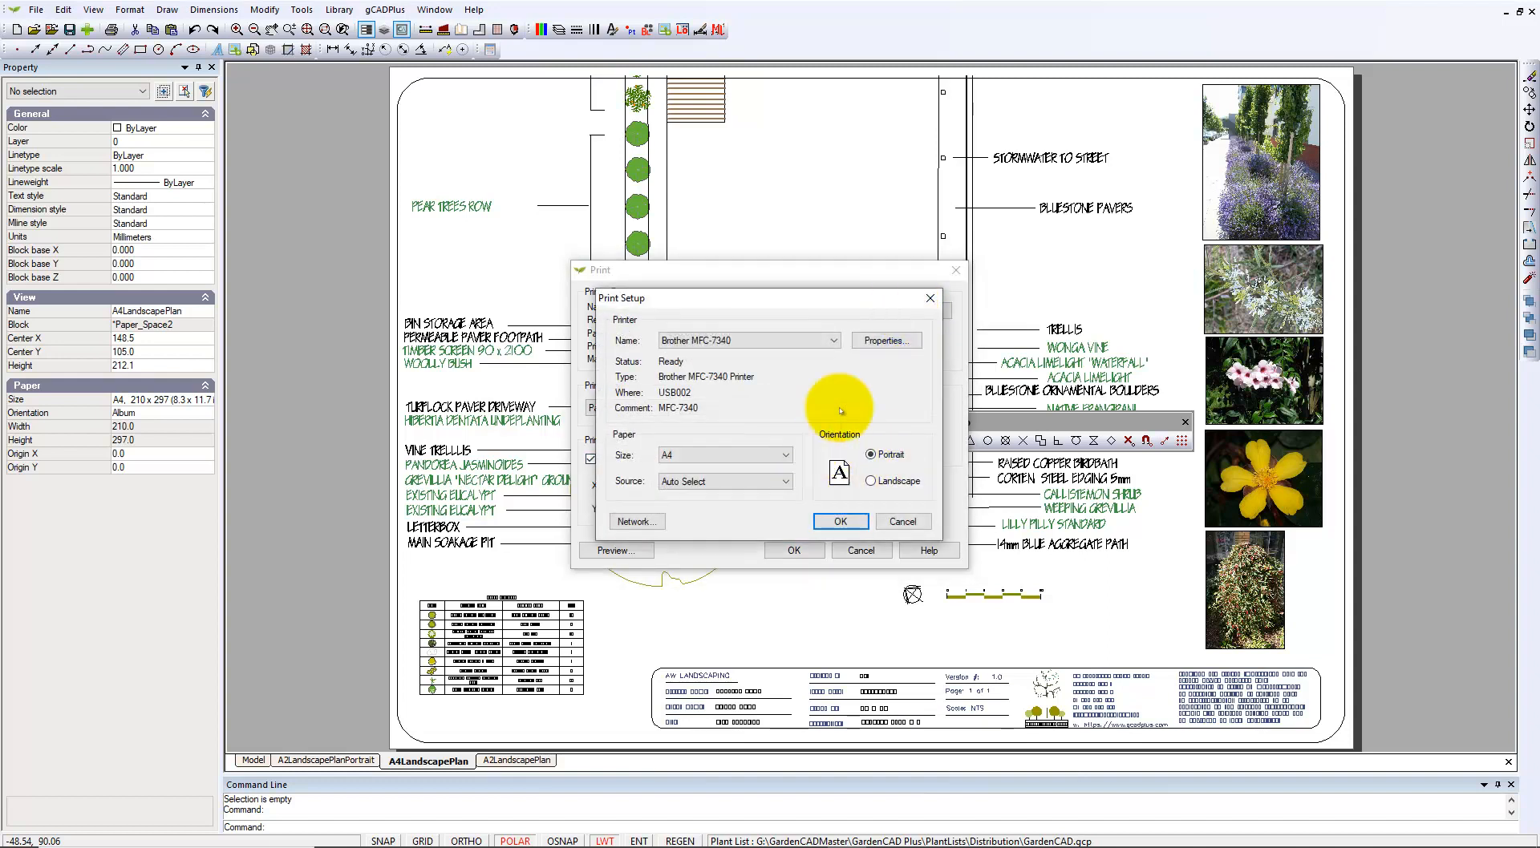
Choose CutePDF Writer as the printer with Landscape orientation.
click(833, 340)
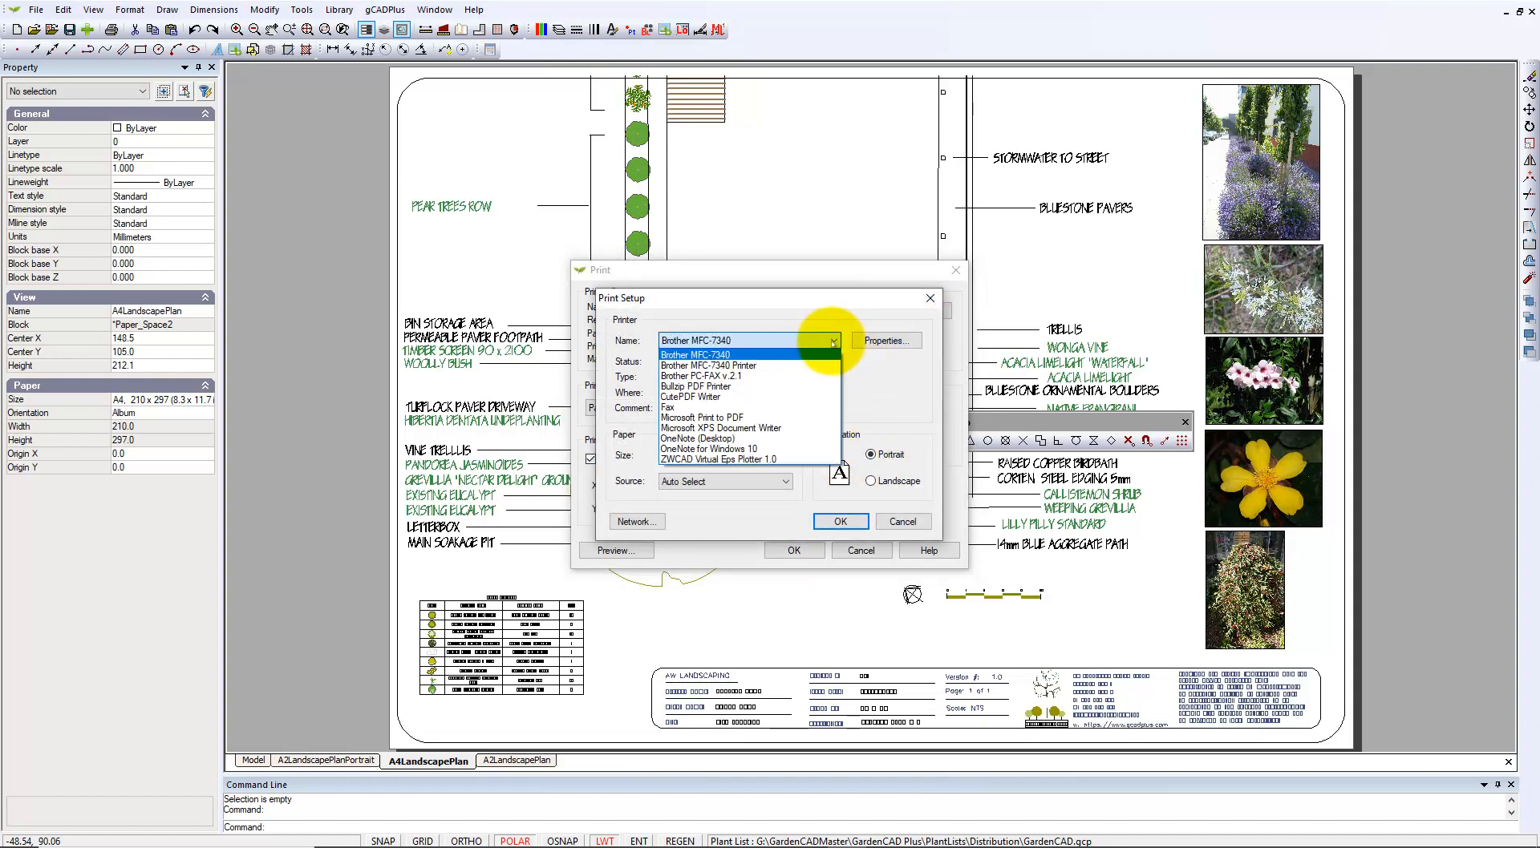
click(707, 396)
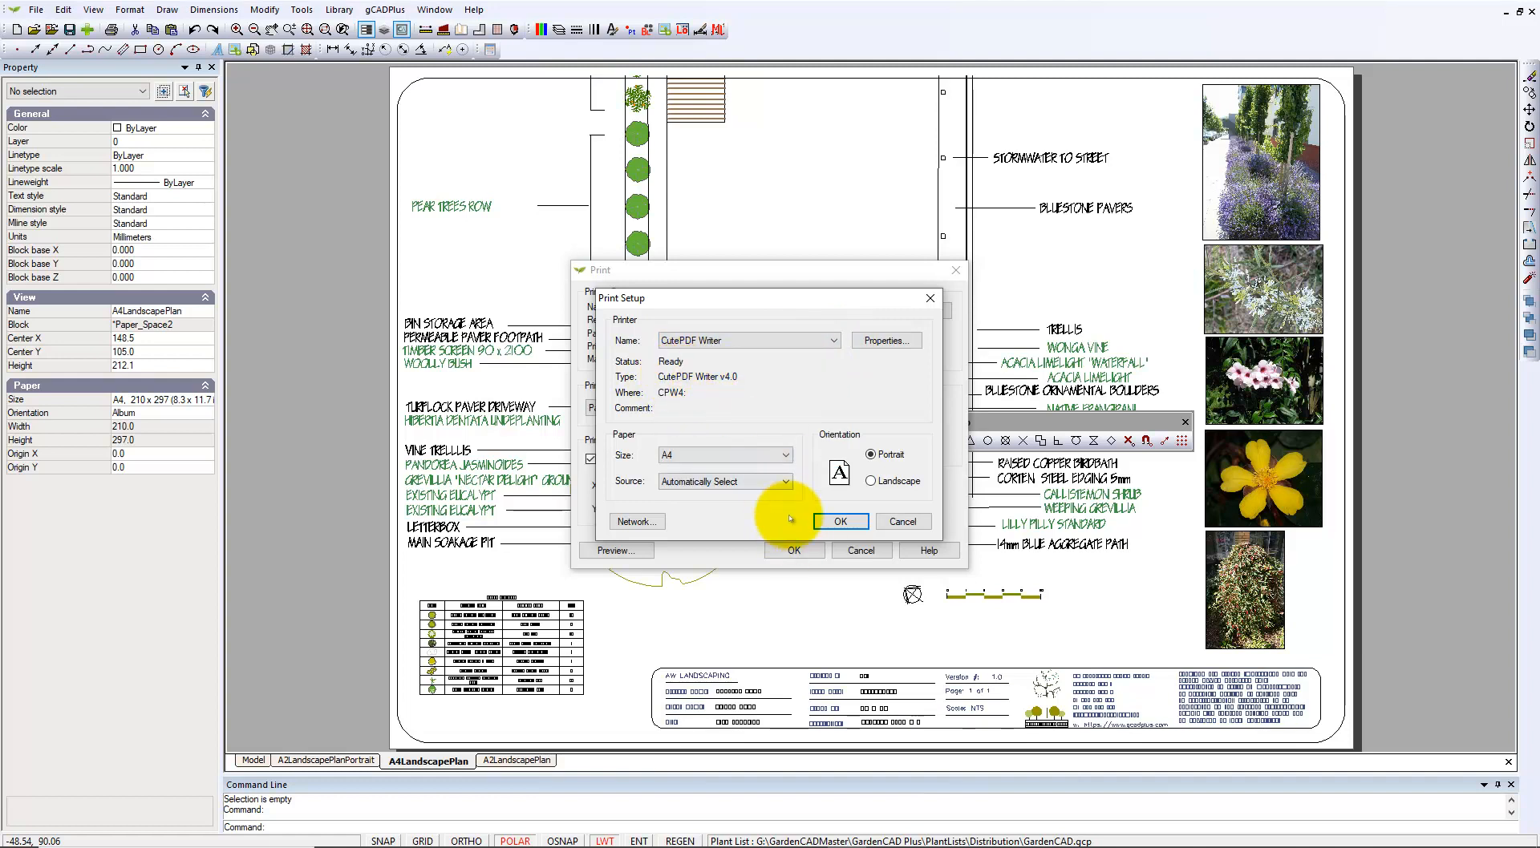
click(871, 480)
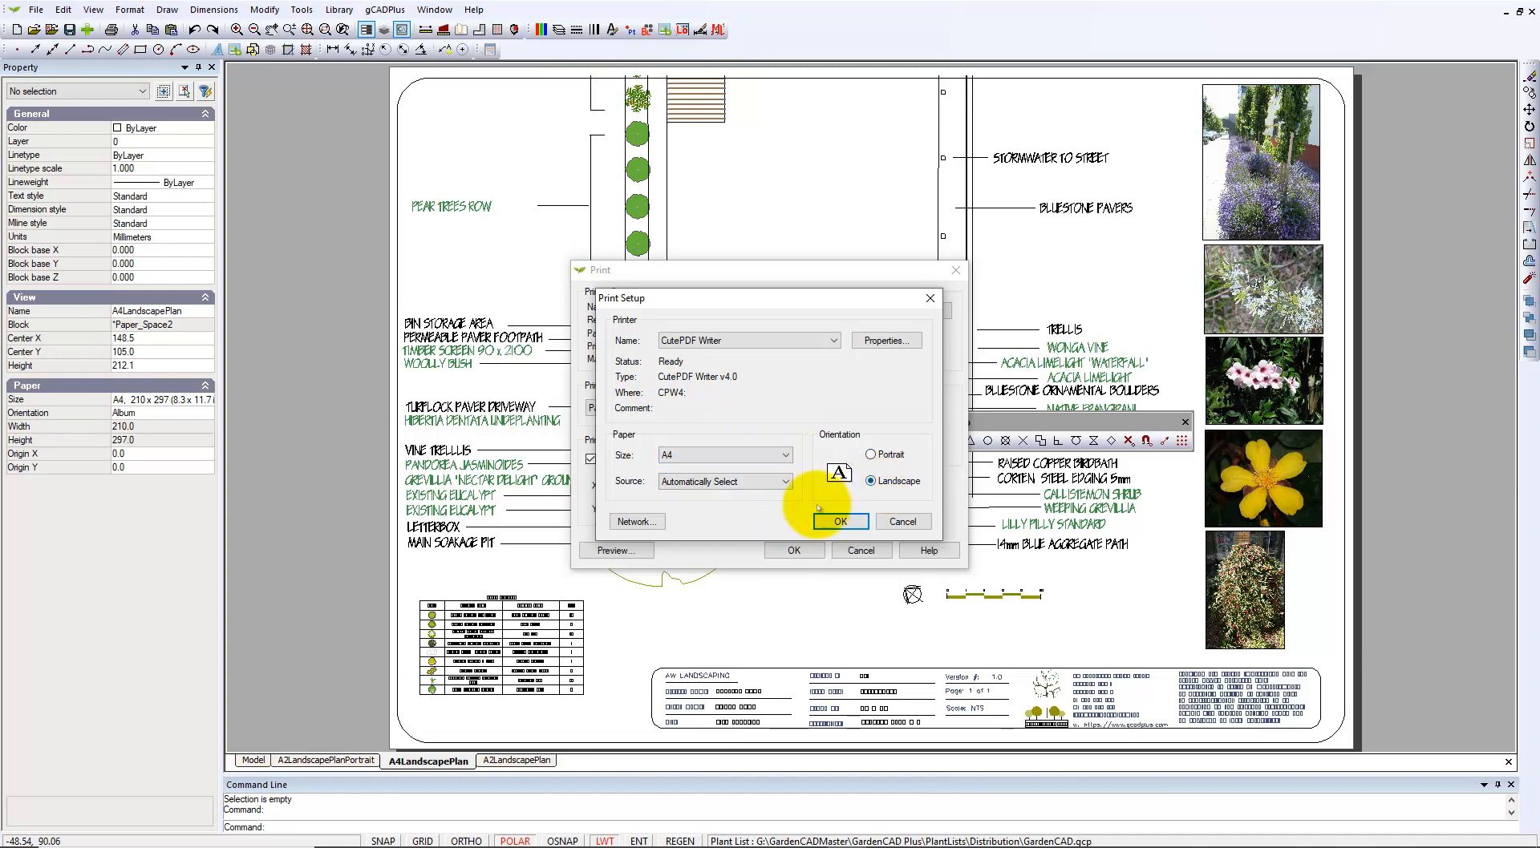
Raise CutePDF Writer's advanced print quality from 600dpi to 1200dpi.
click(886, 340)
click(983, 633)
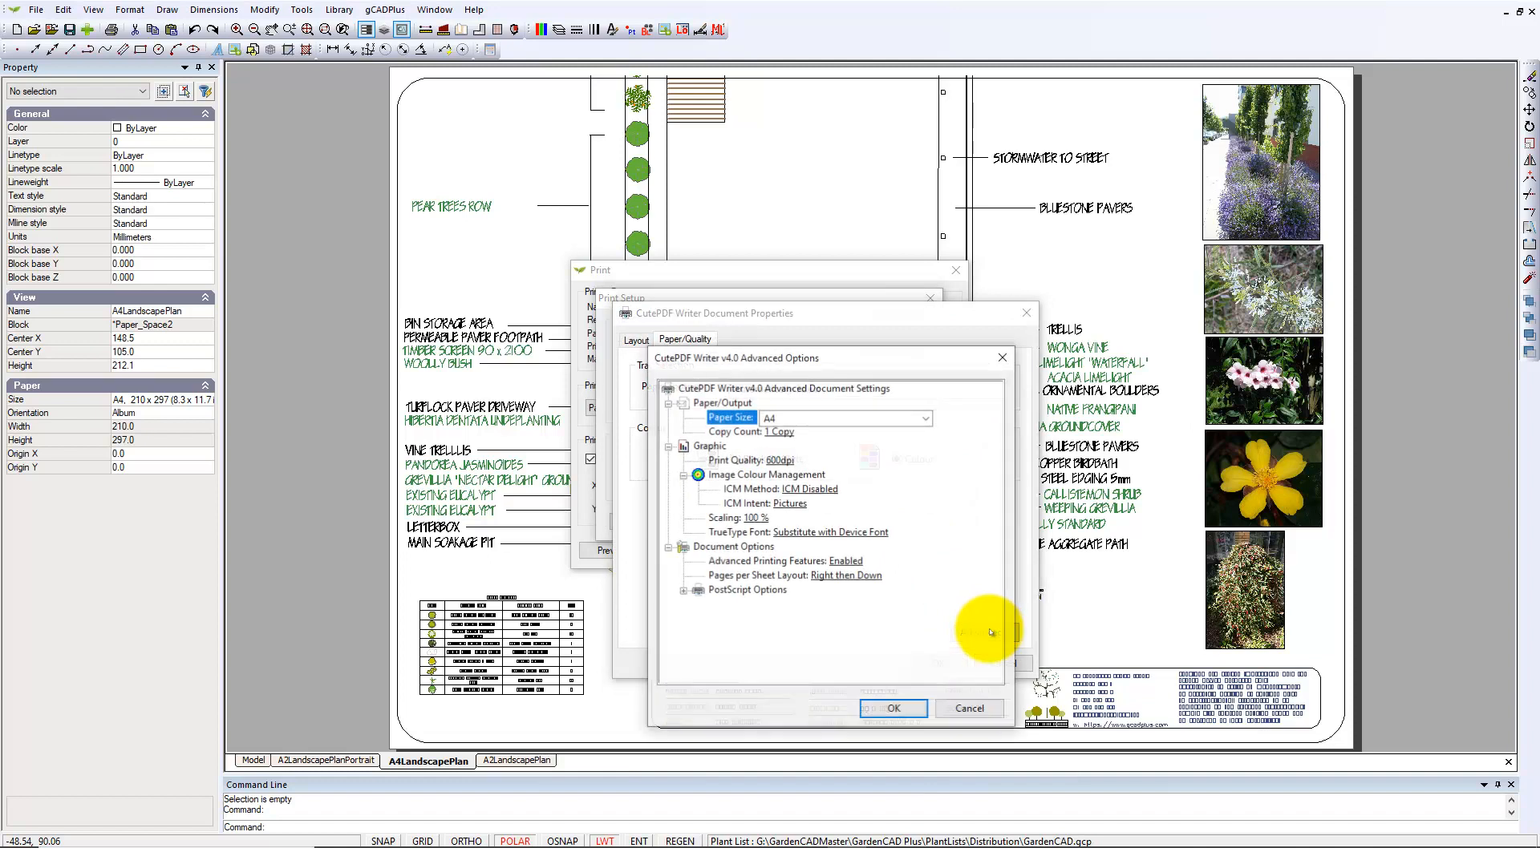
click(780, 463)
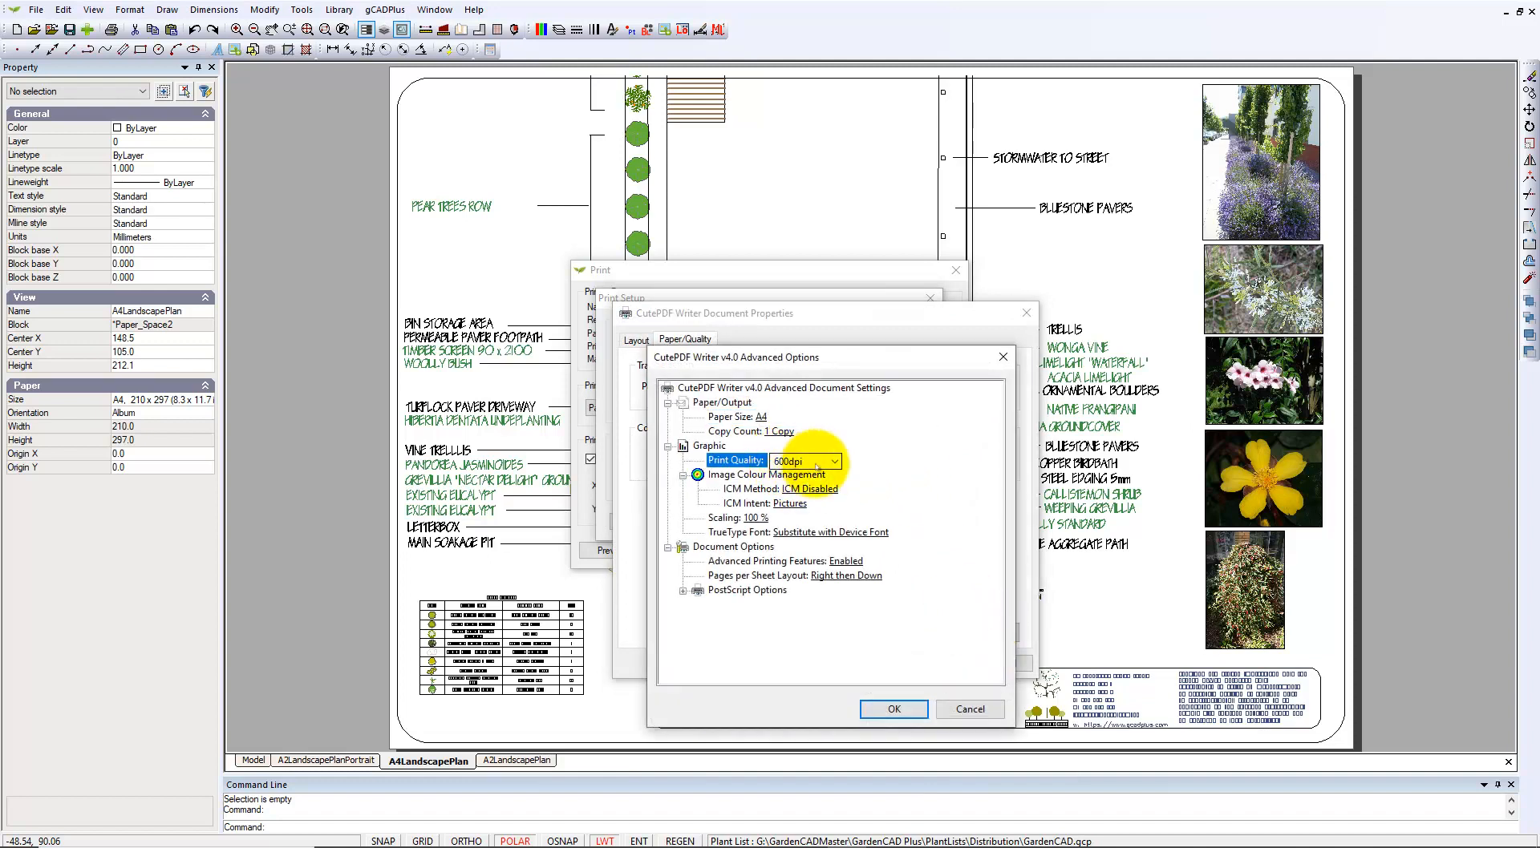
click(834, 461)
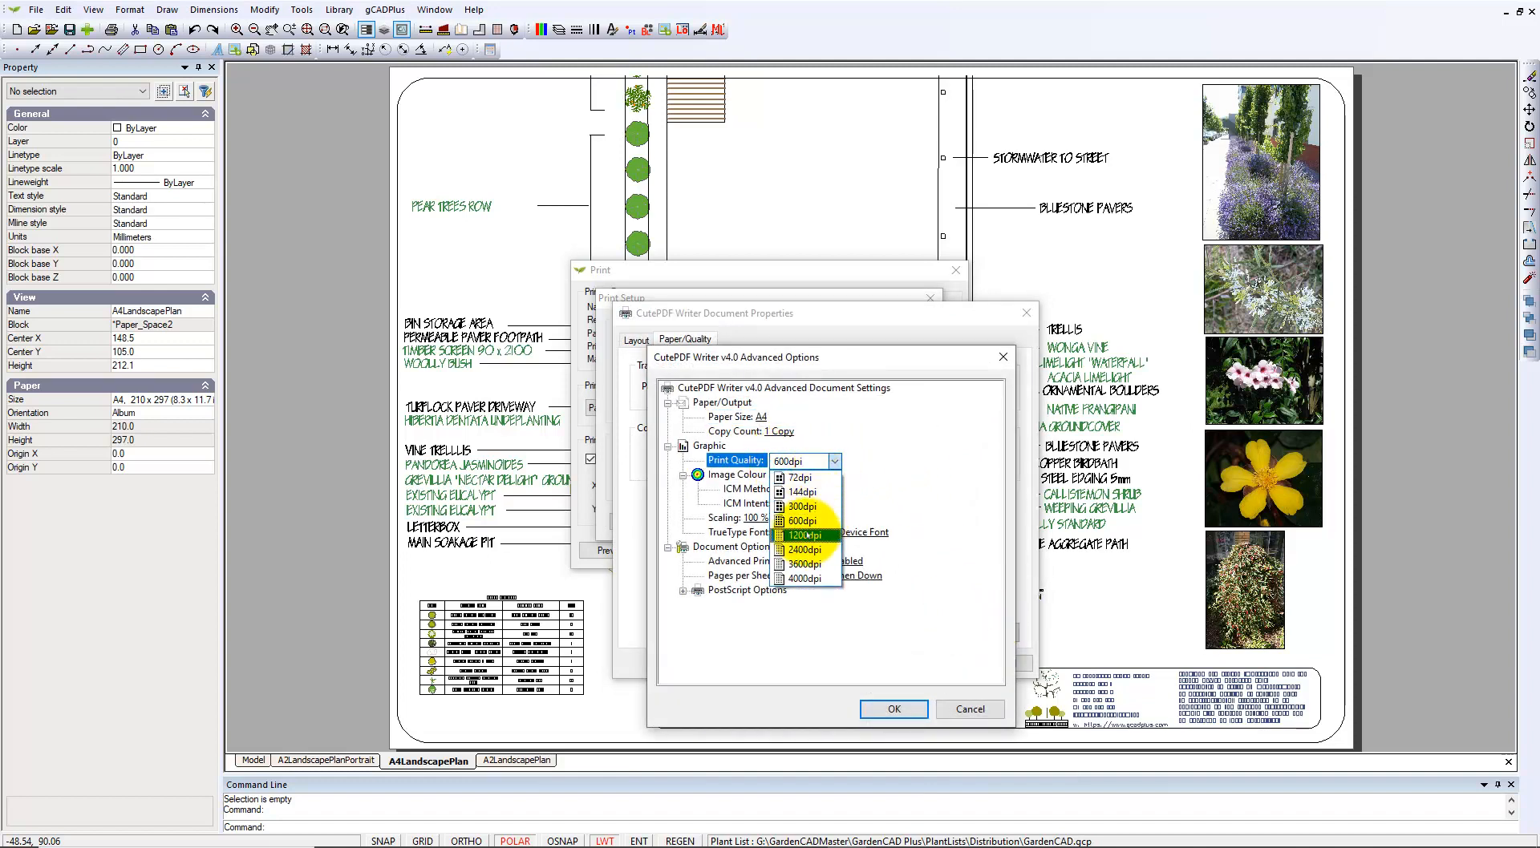
click(809, 535)
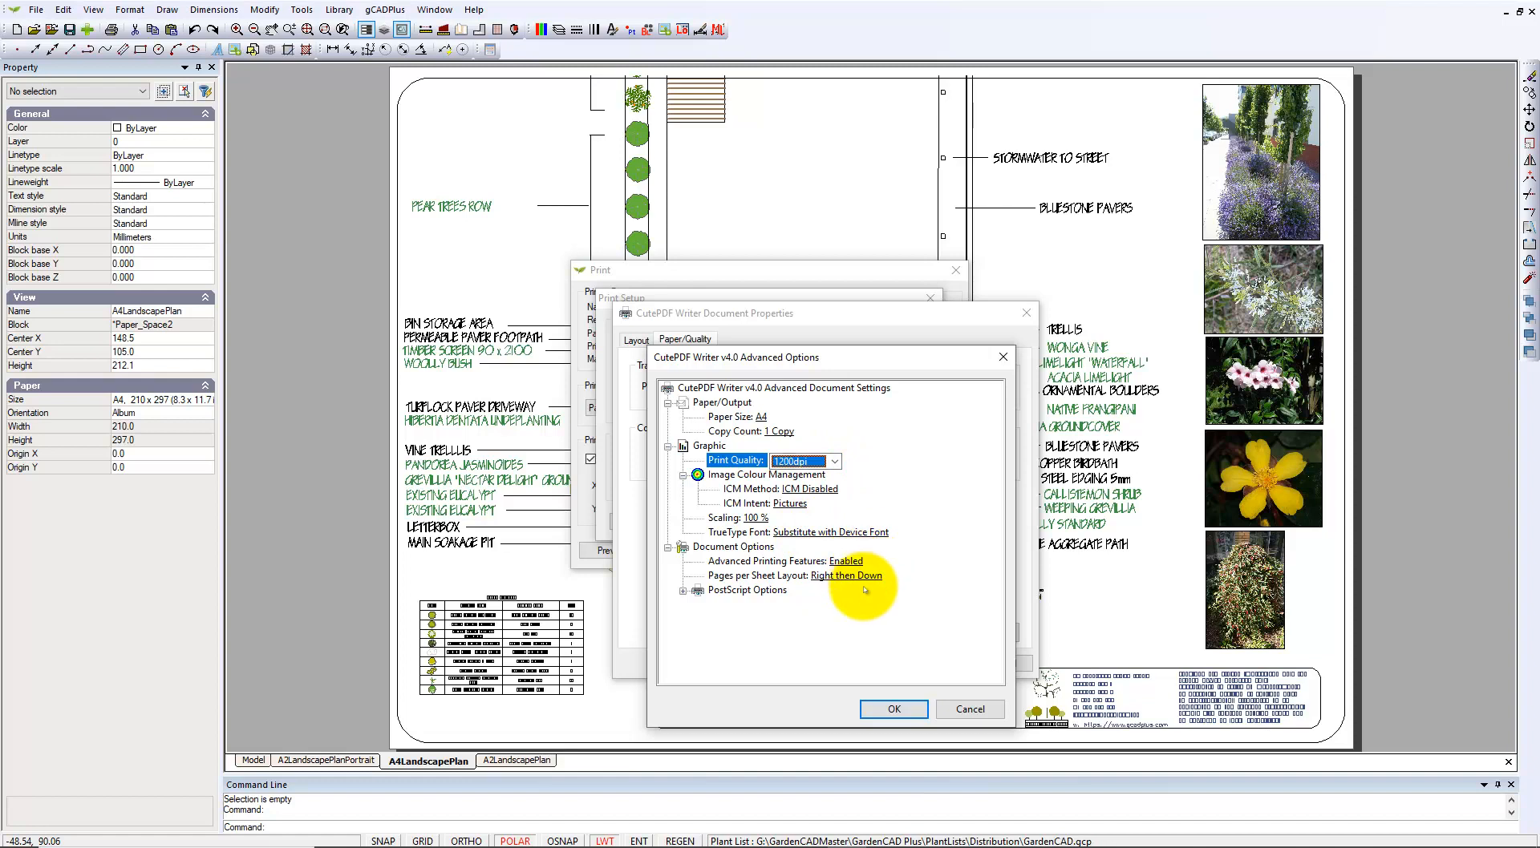
click(893, 709)
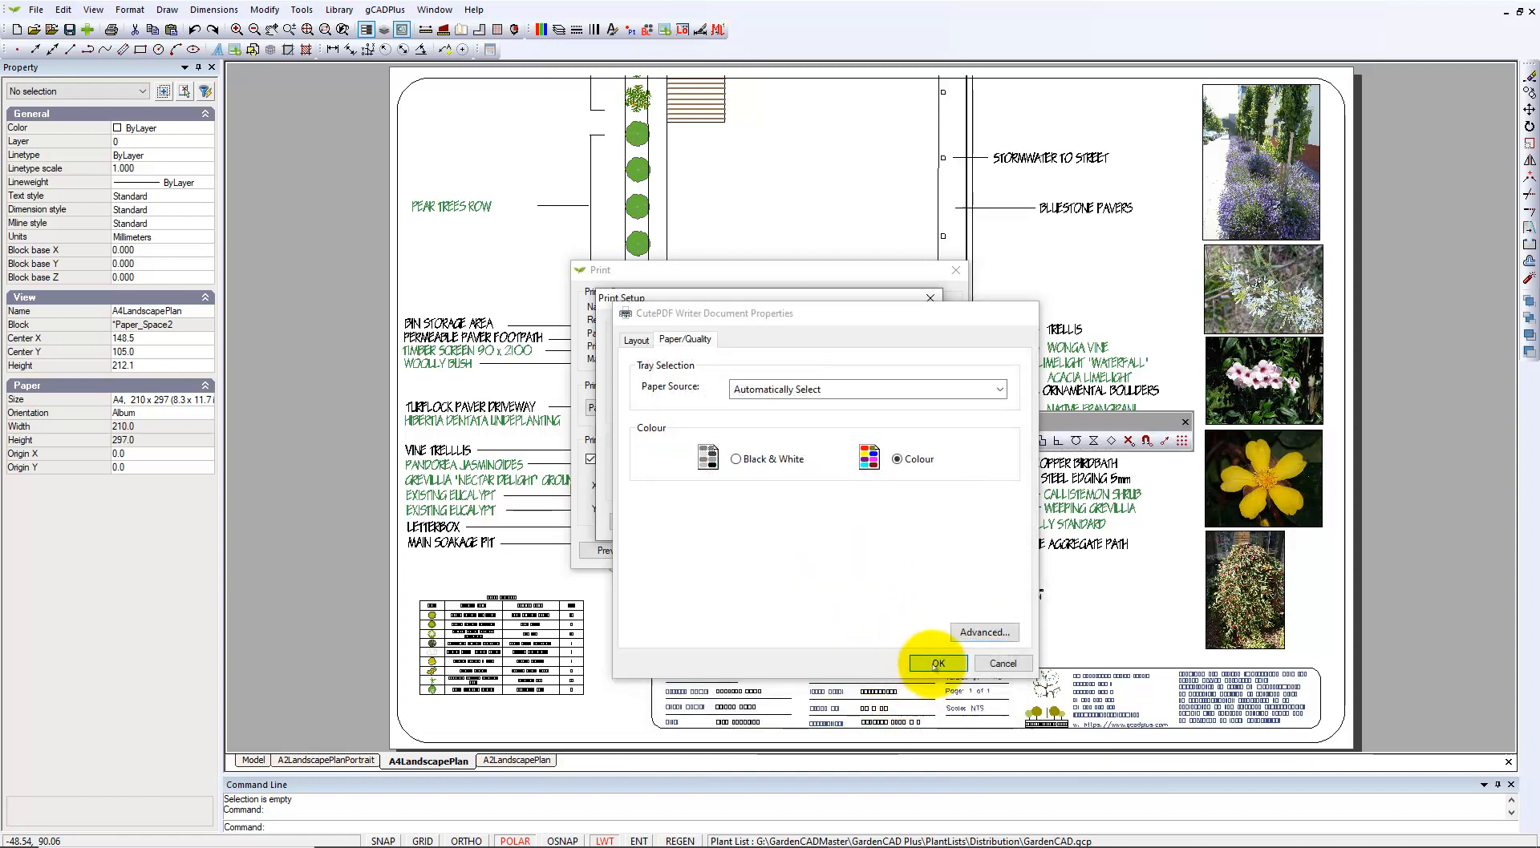
click(938, 664)
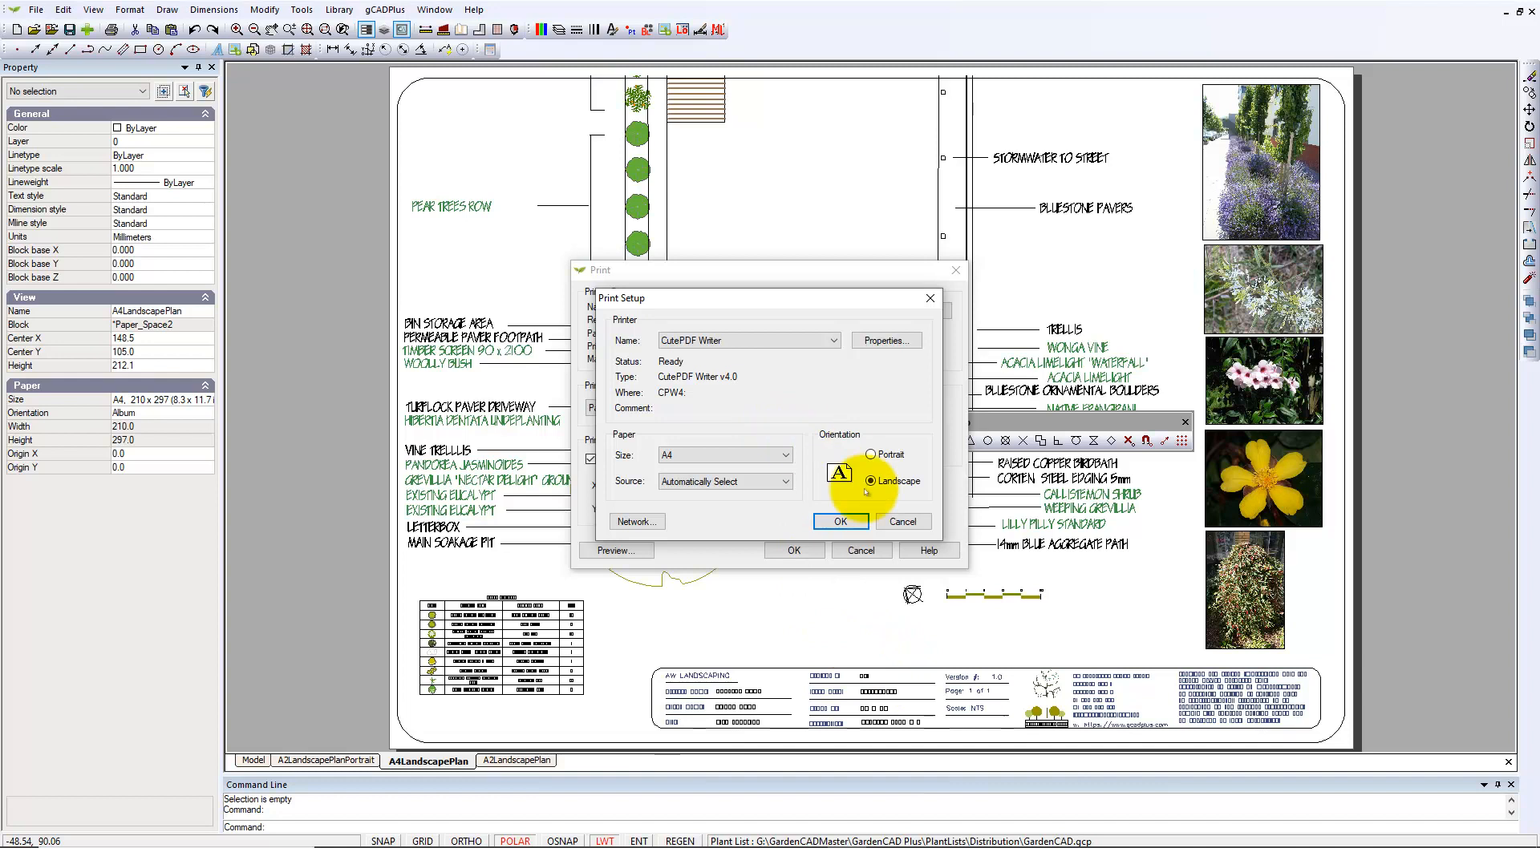
Confirm Print Setup, then re-apply Fit to paper so the scale becomes 1 : 0.9608.
click(848, 521)
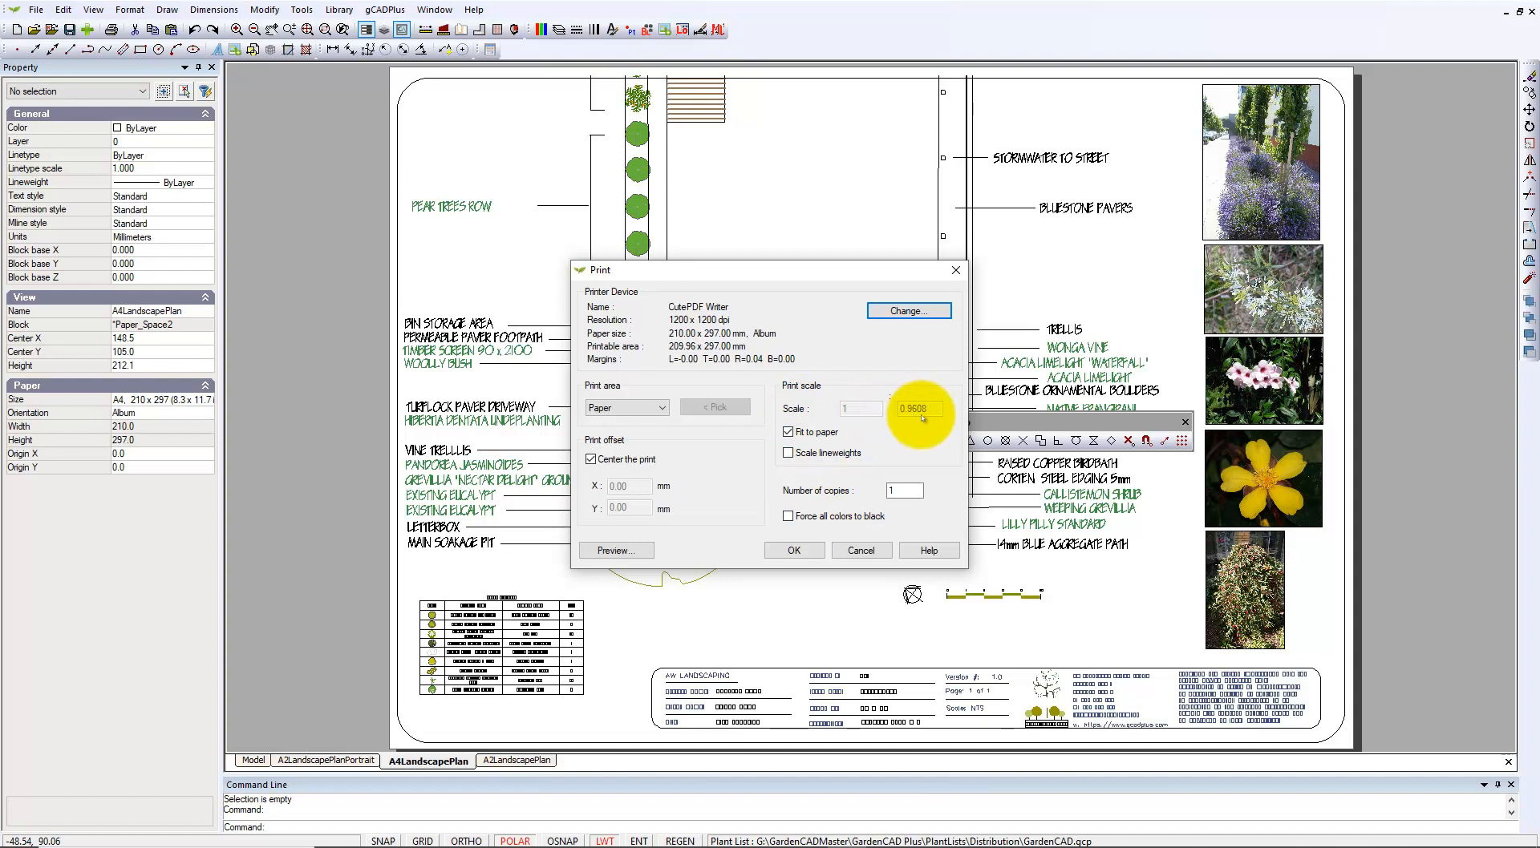
click(788, 432)
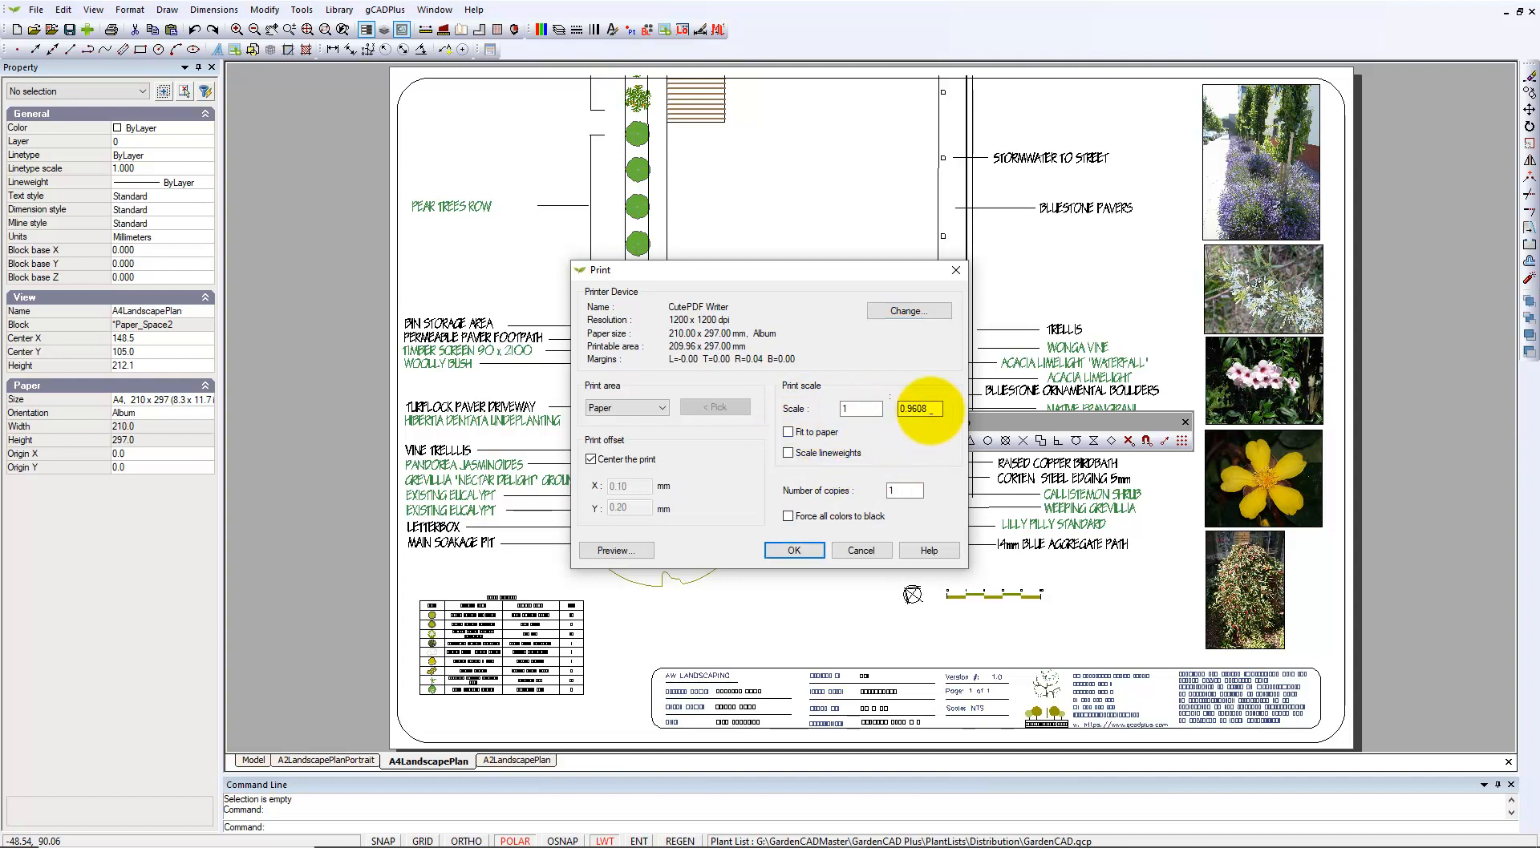
drag(928, 412, 892, 410)
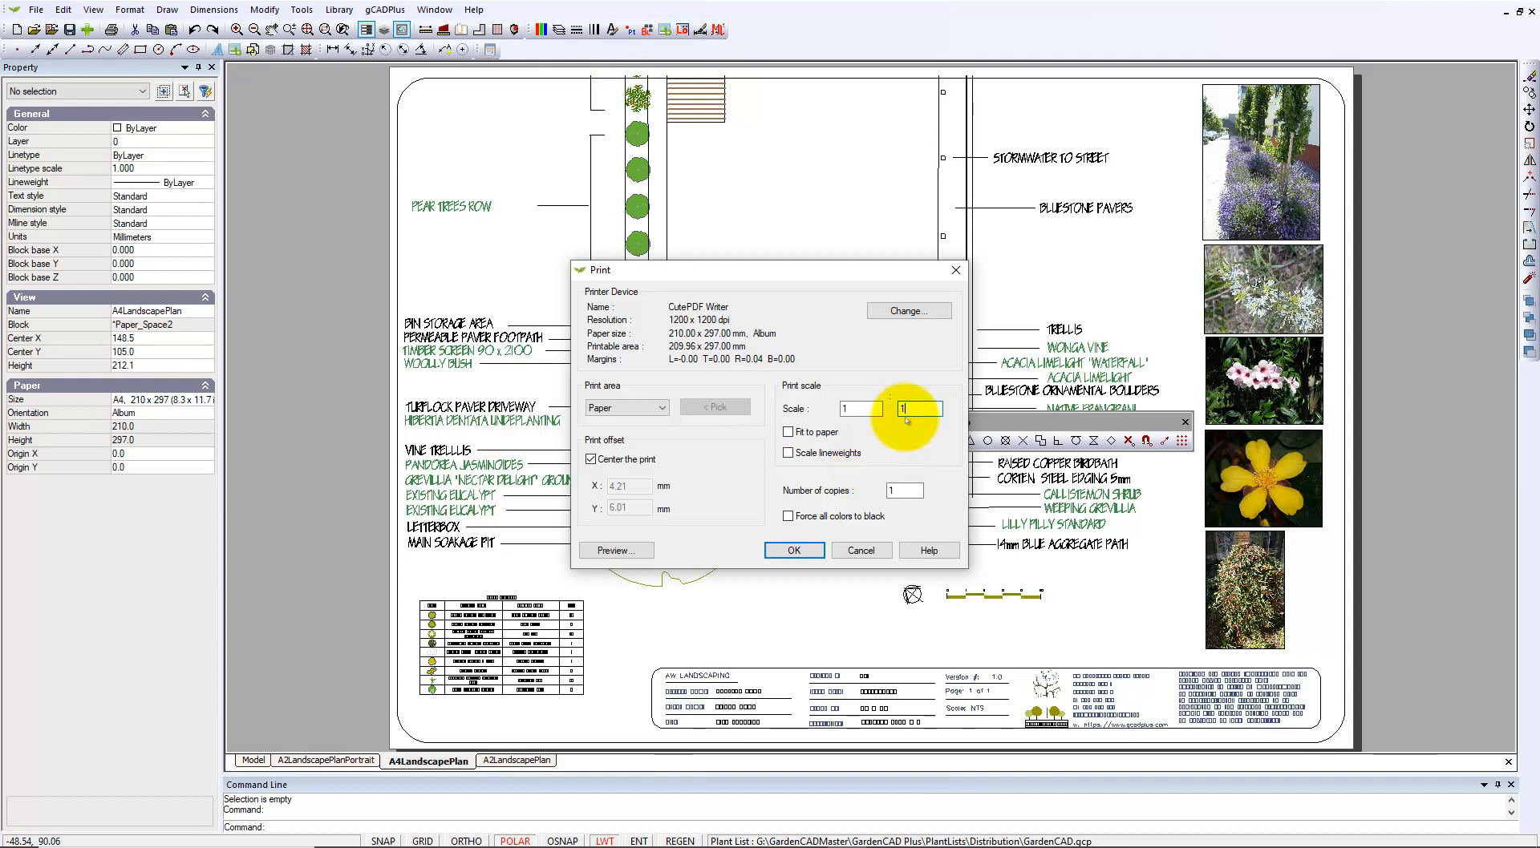
click(788, 431)
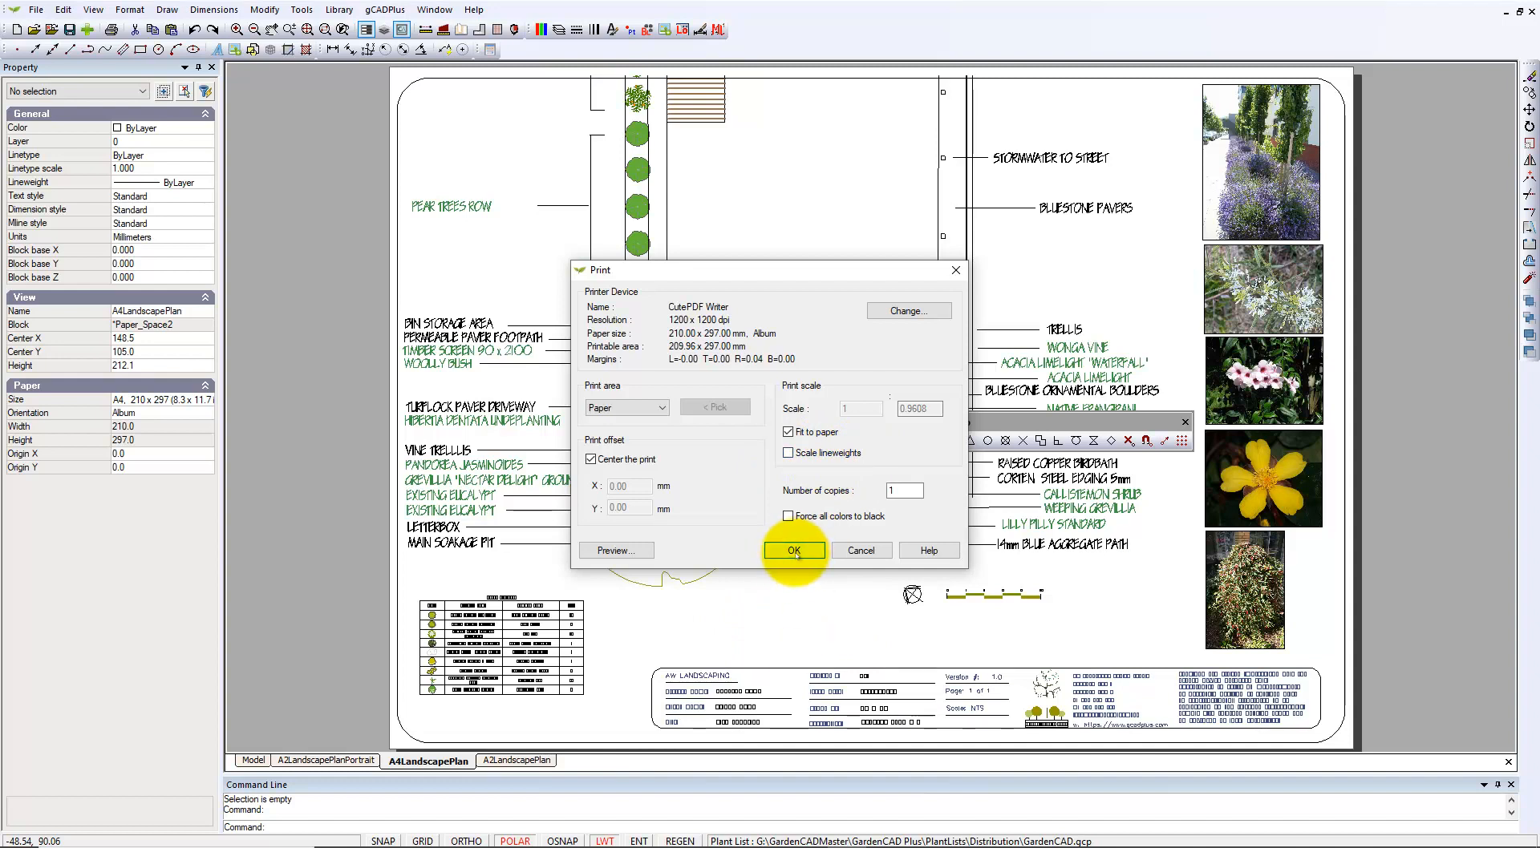
Preview the A4 plan print, then rerun PRINT and send it to CutePDF Writer.
click(614, 550)
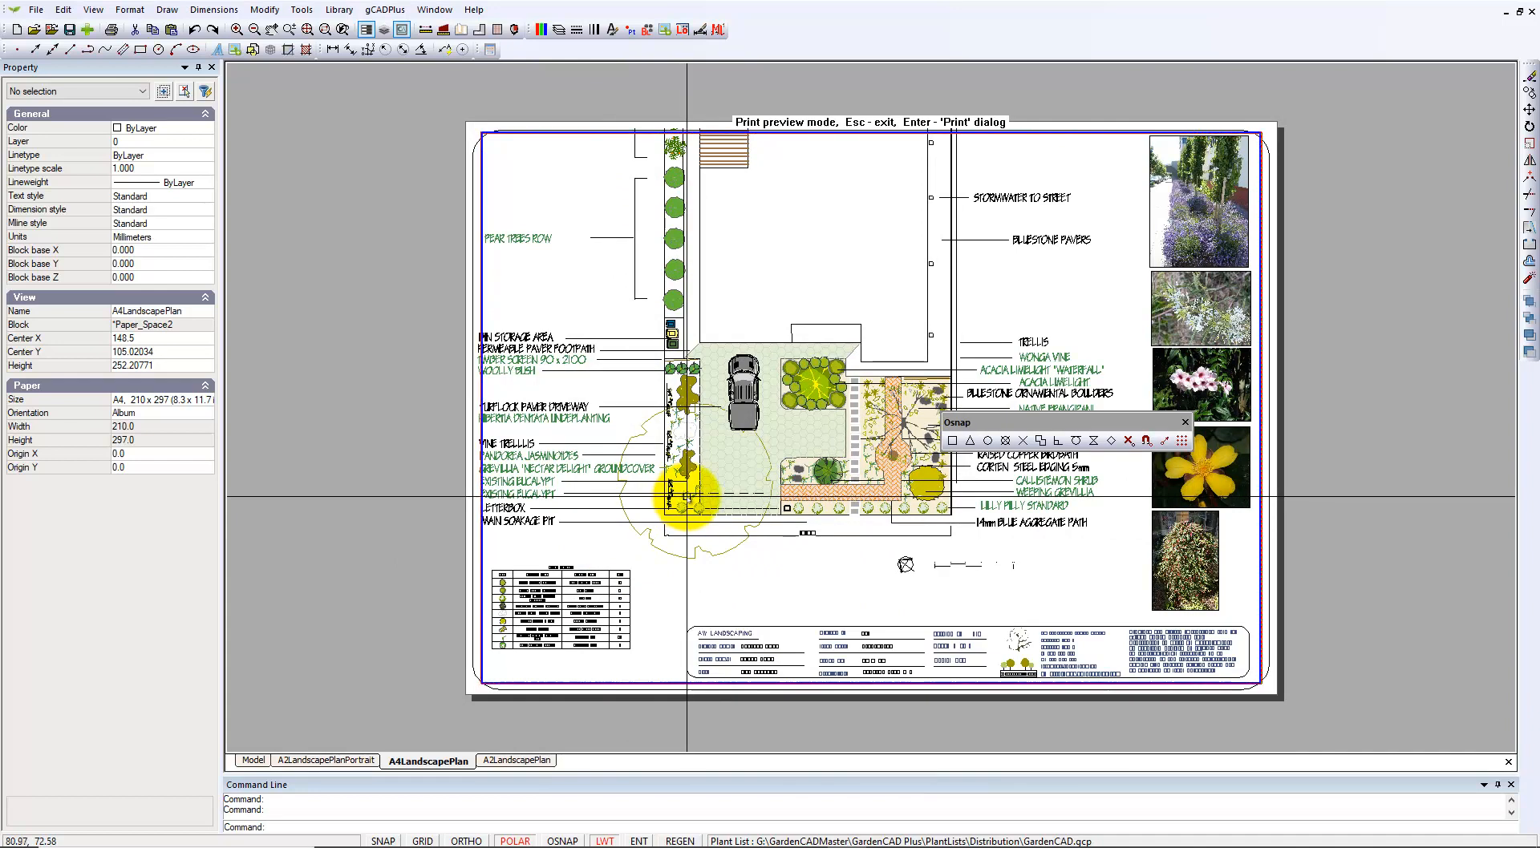
key(Escape)
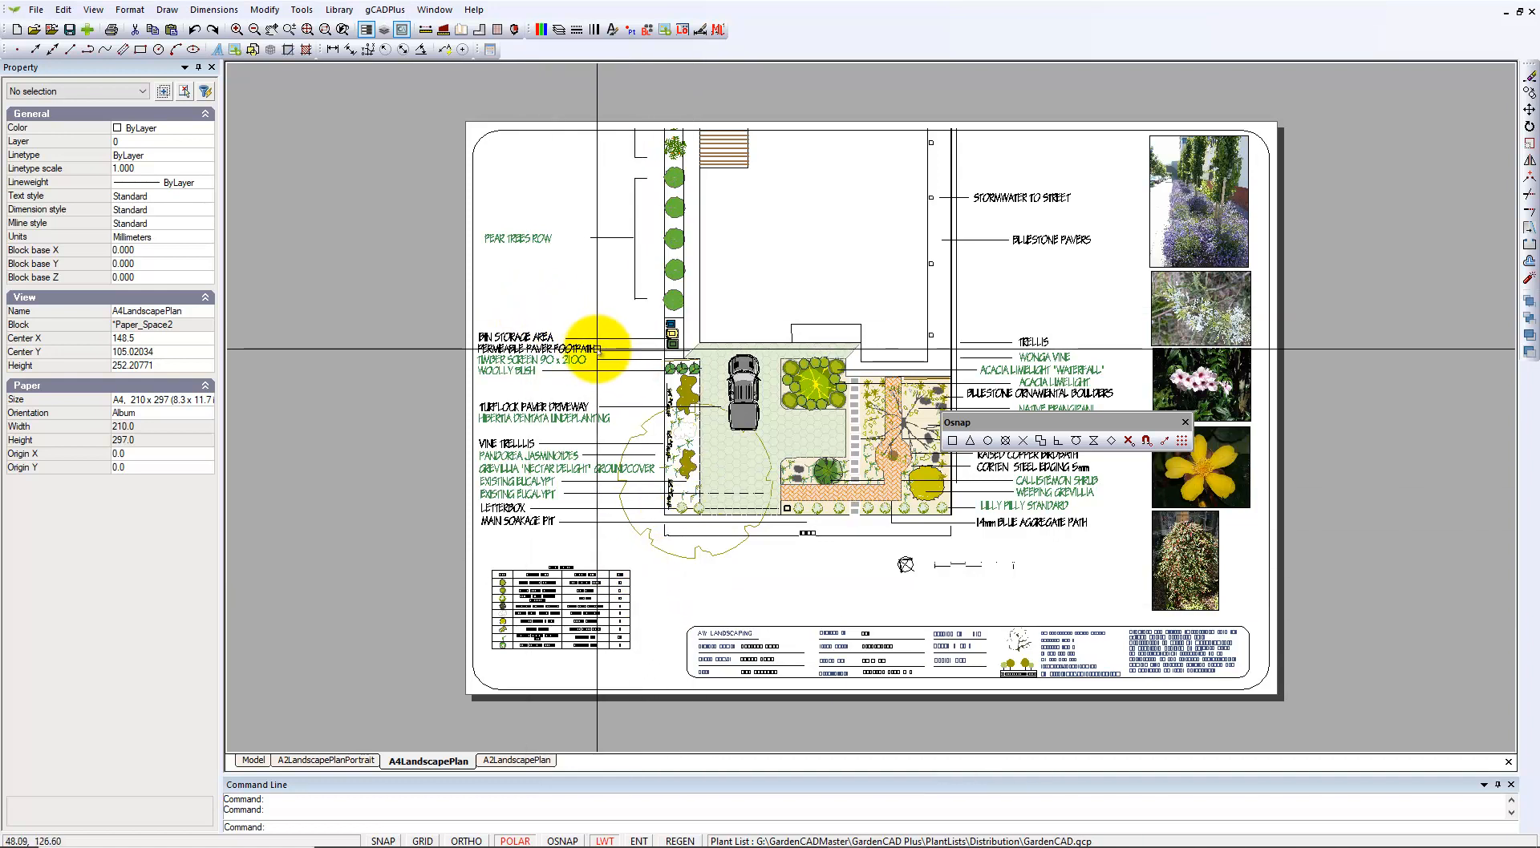
right_click(597, 350)
click(633, 360)
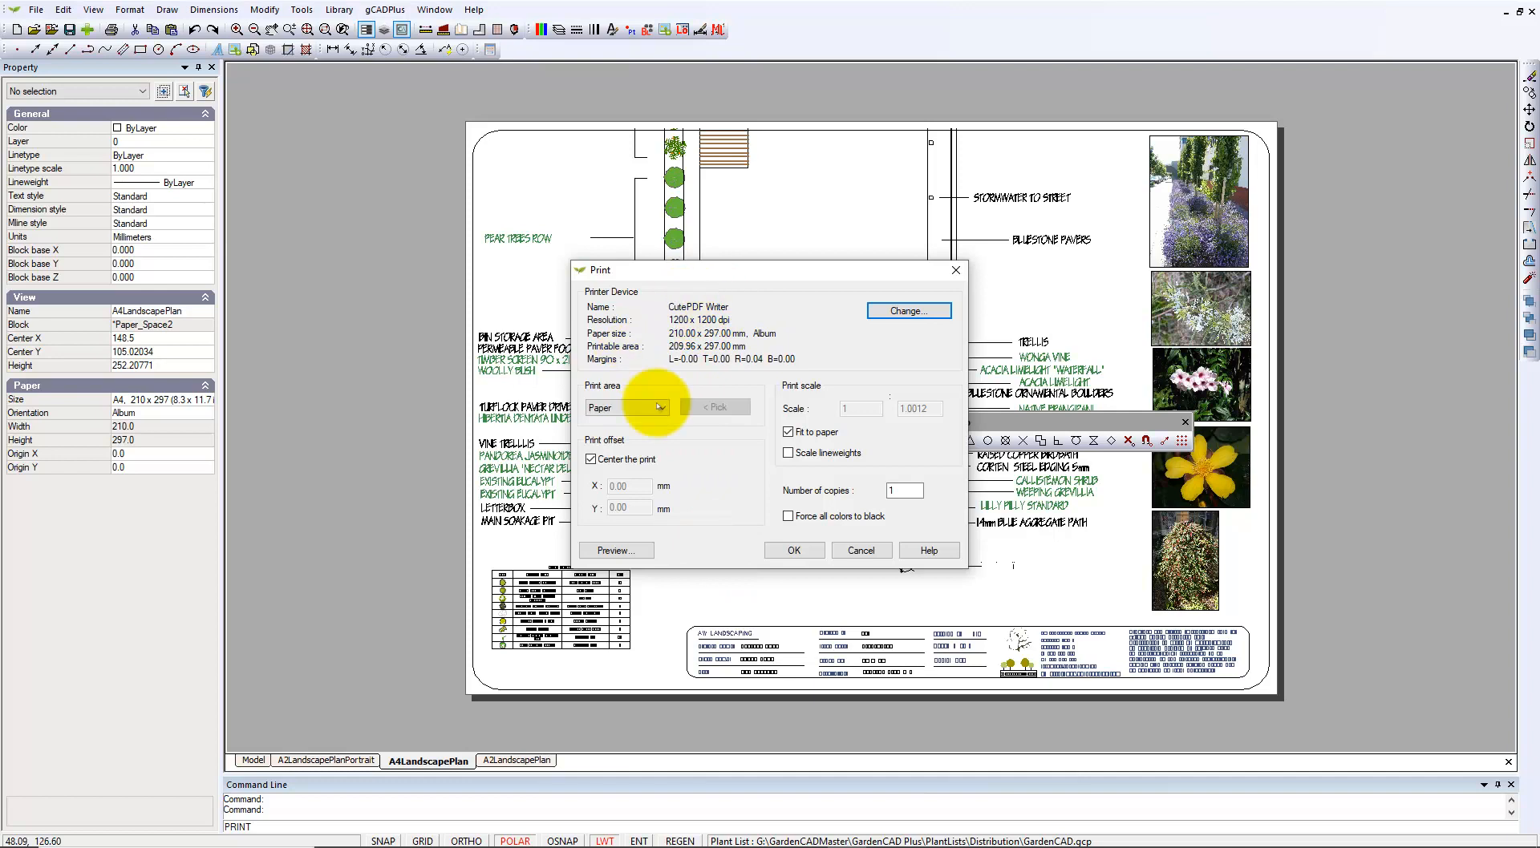
click(788, 559)
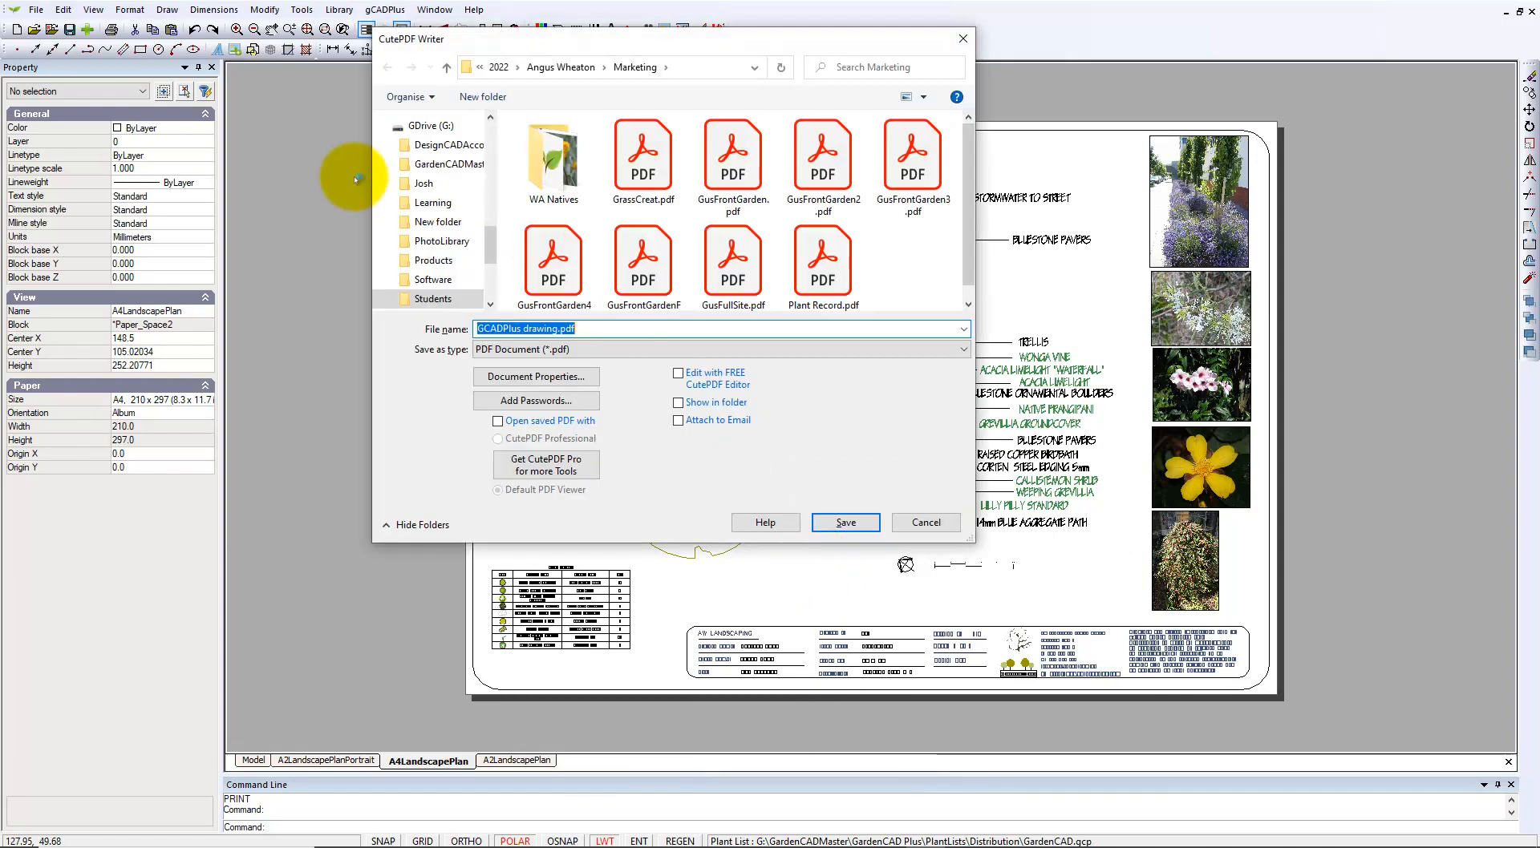
Save the PDF to the Desktop as GCADPlus drawingA4TestPrint.pdf.
drag(492, 234, 480, 144)
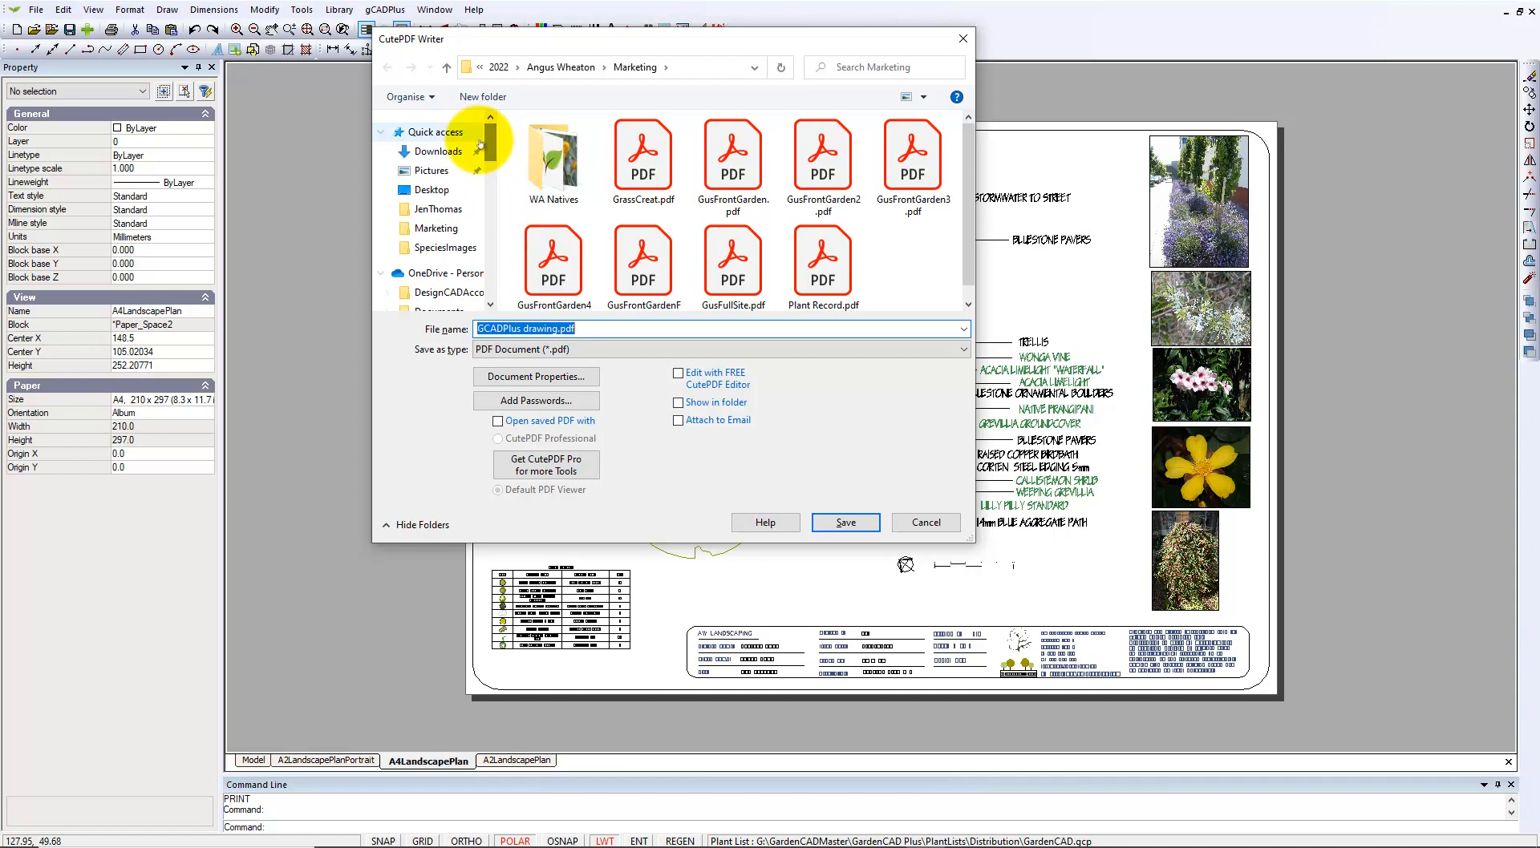
click(449, 190)
click(585, 327)
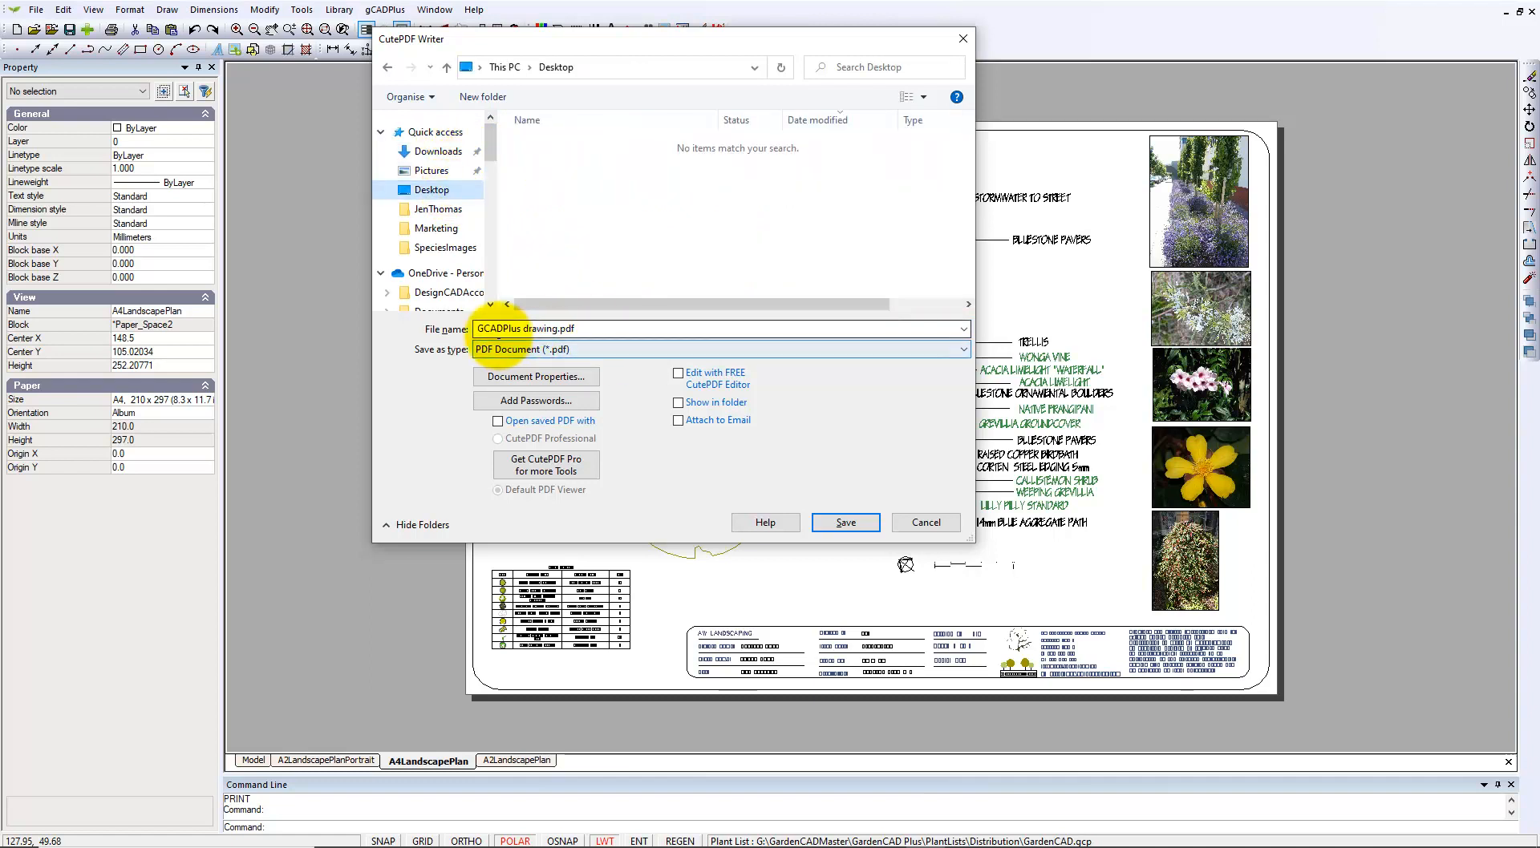
double_click(557, 332)
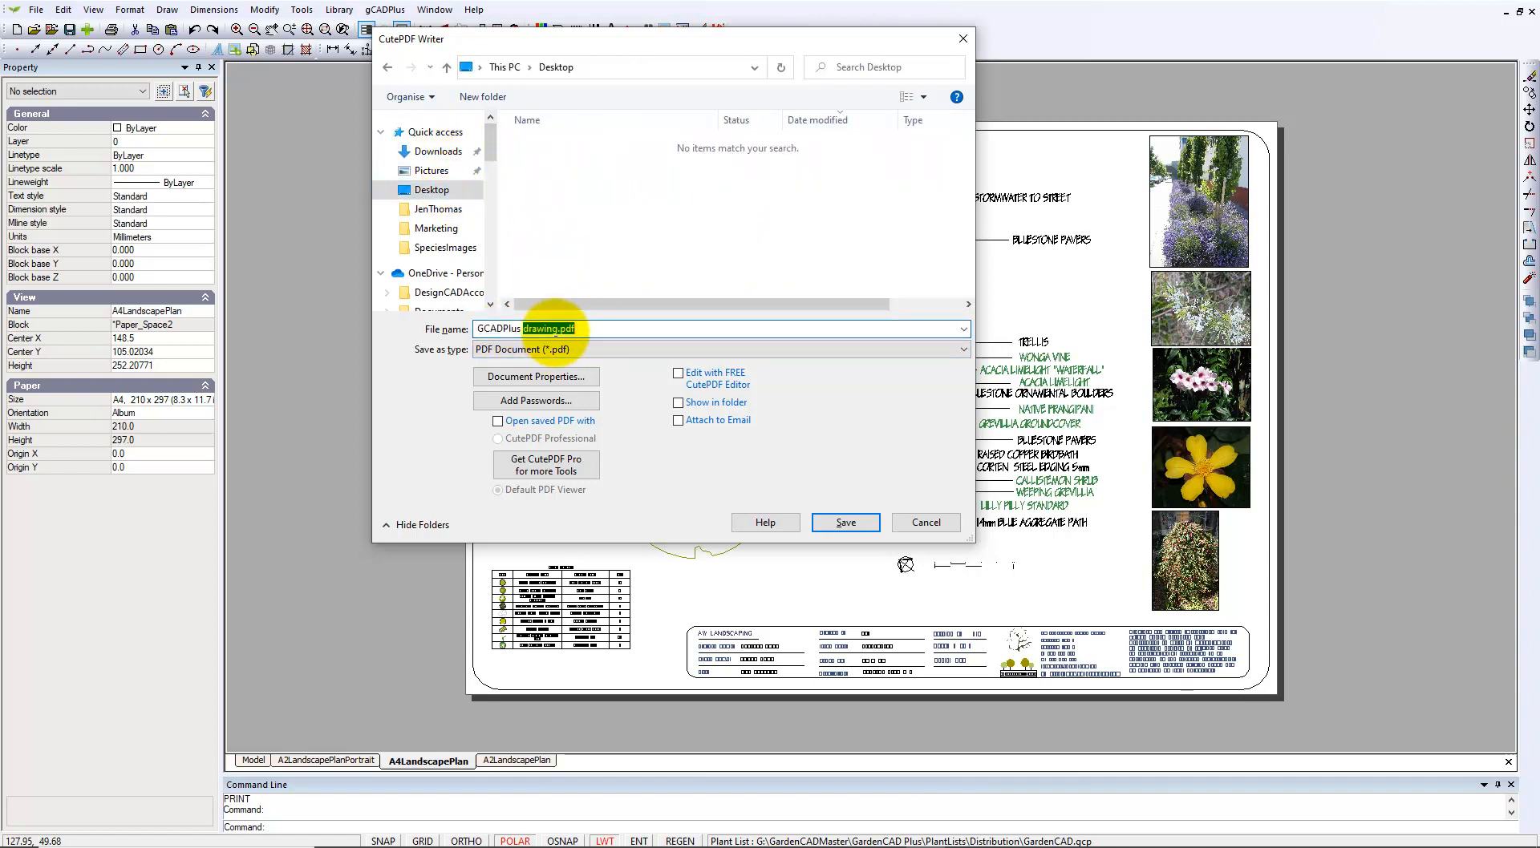
text(A4TestPrint)
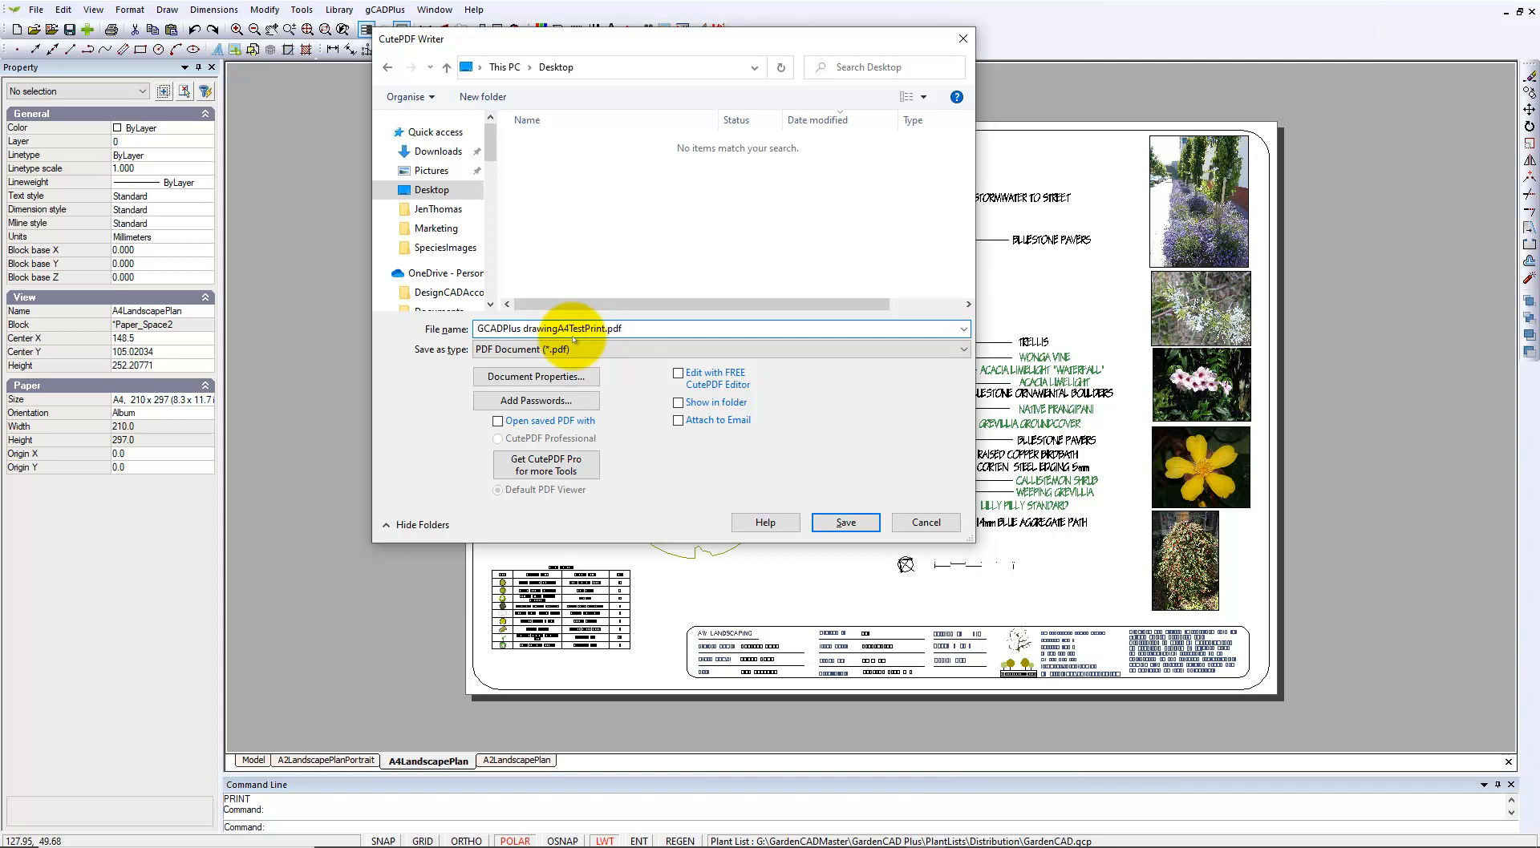
click(846, 522)
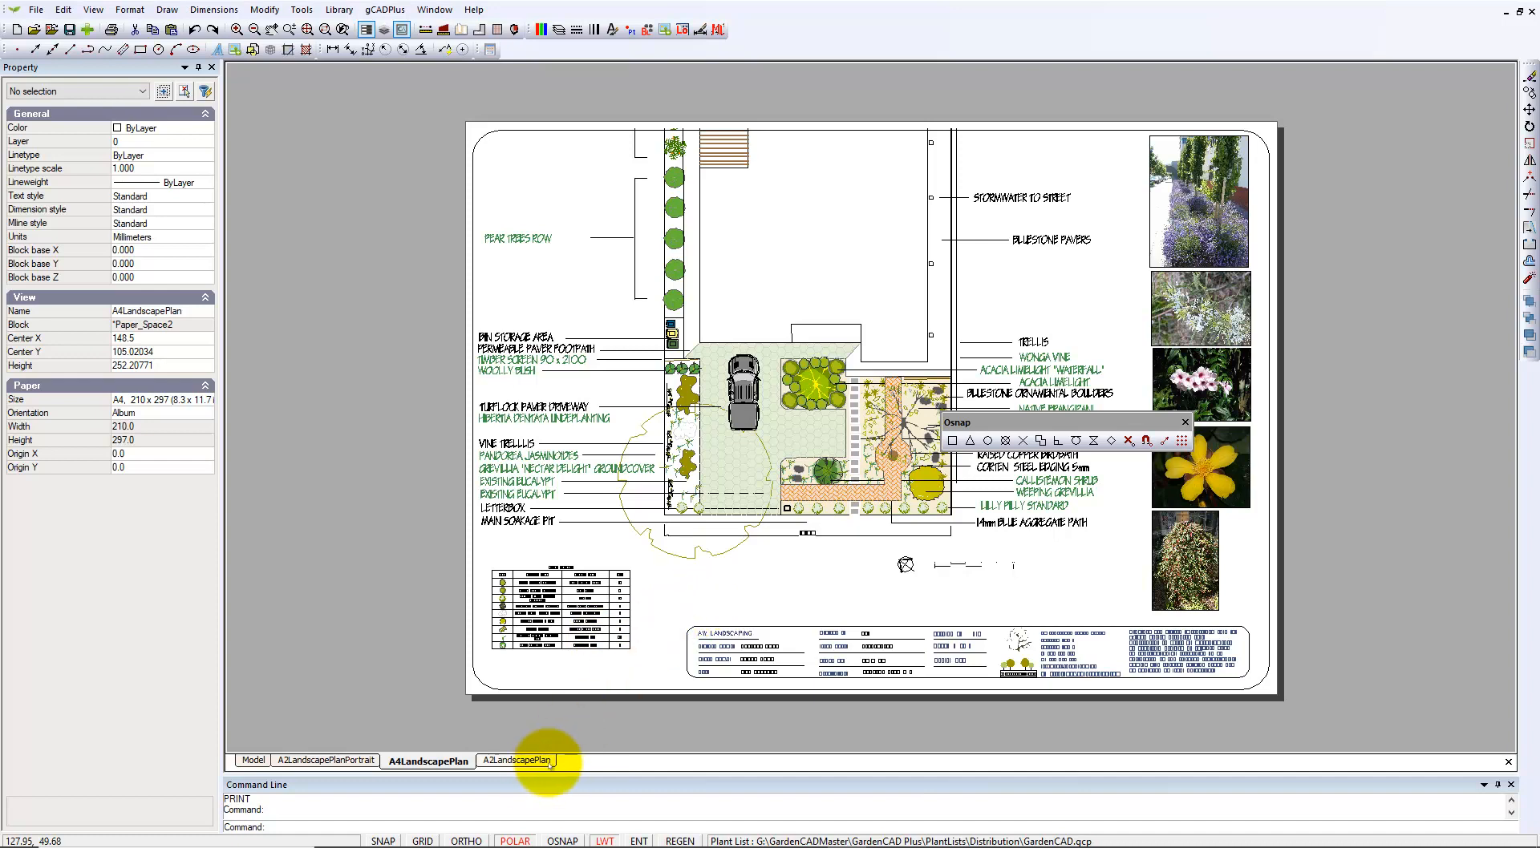
Open GCADPlus drawingA4TestPrint.pdf from the desktop in Adobe Acrobat DC.
click(574, 739)
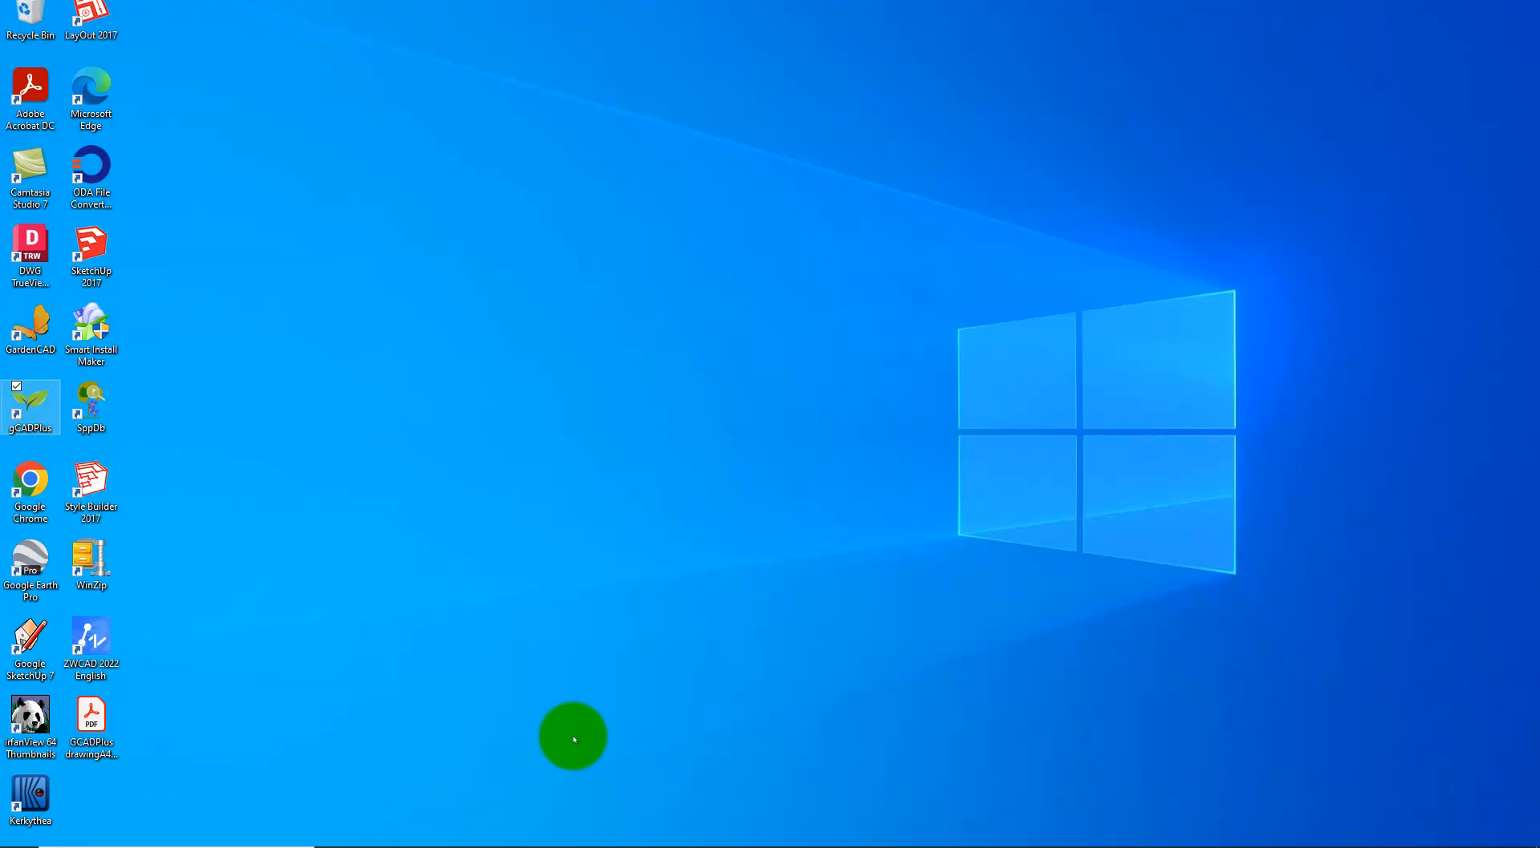
right_click(93, 719)
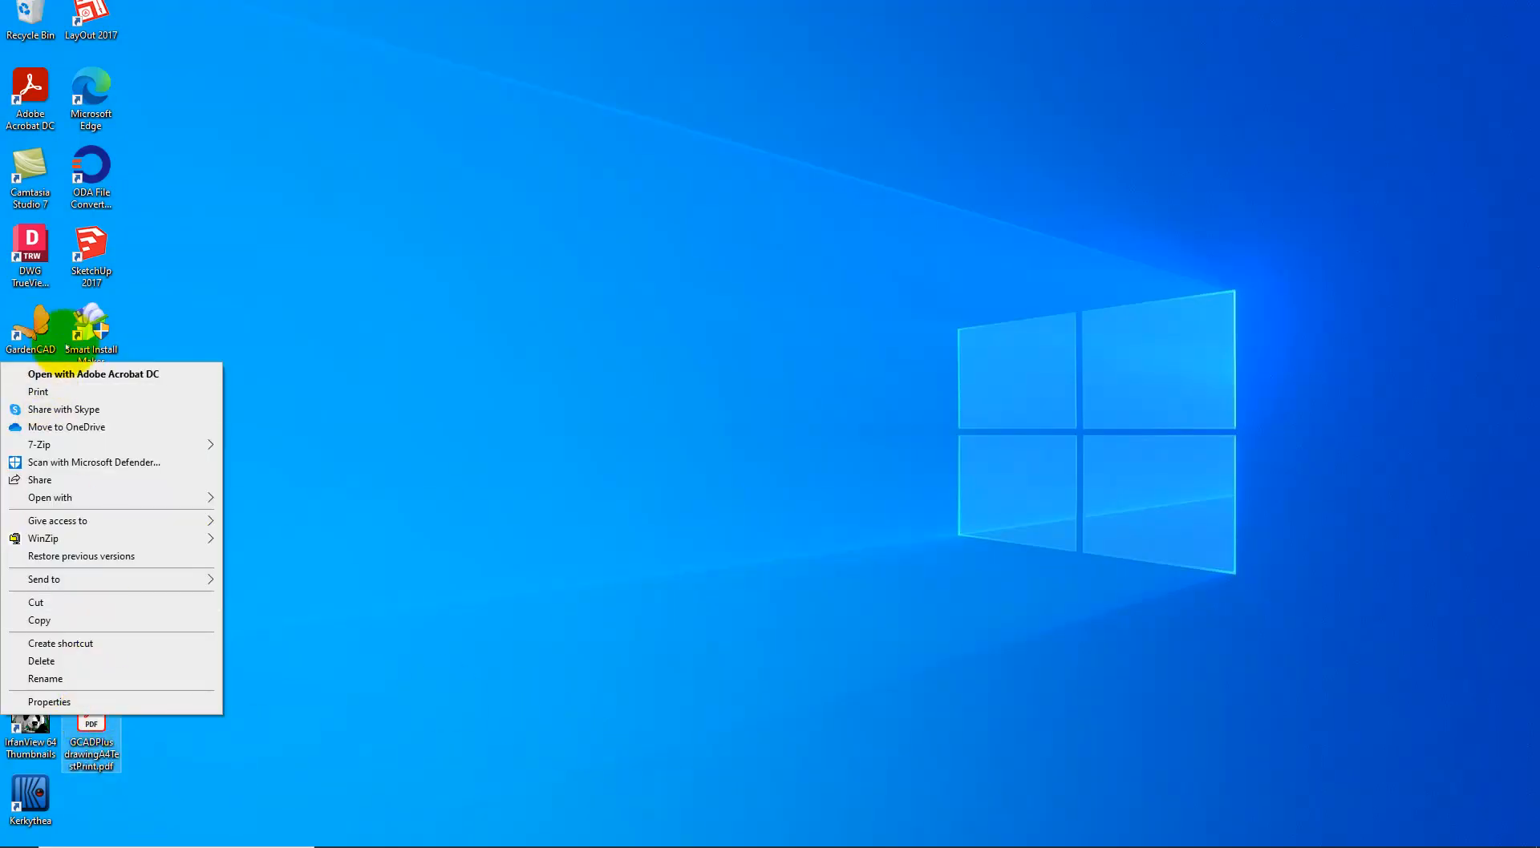
click(91, 374)
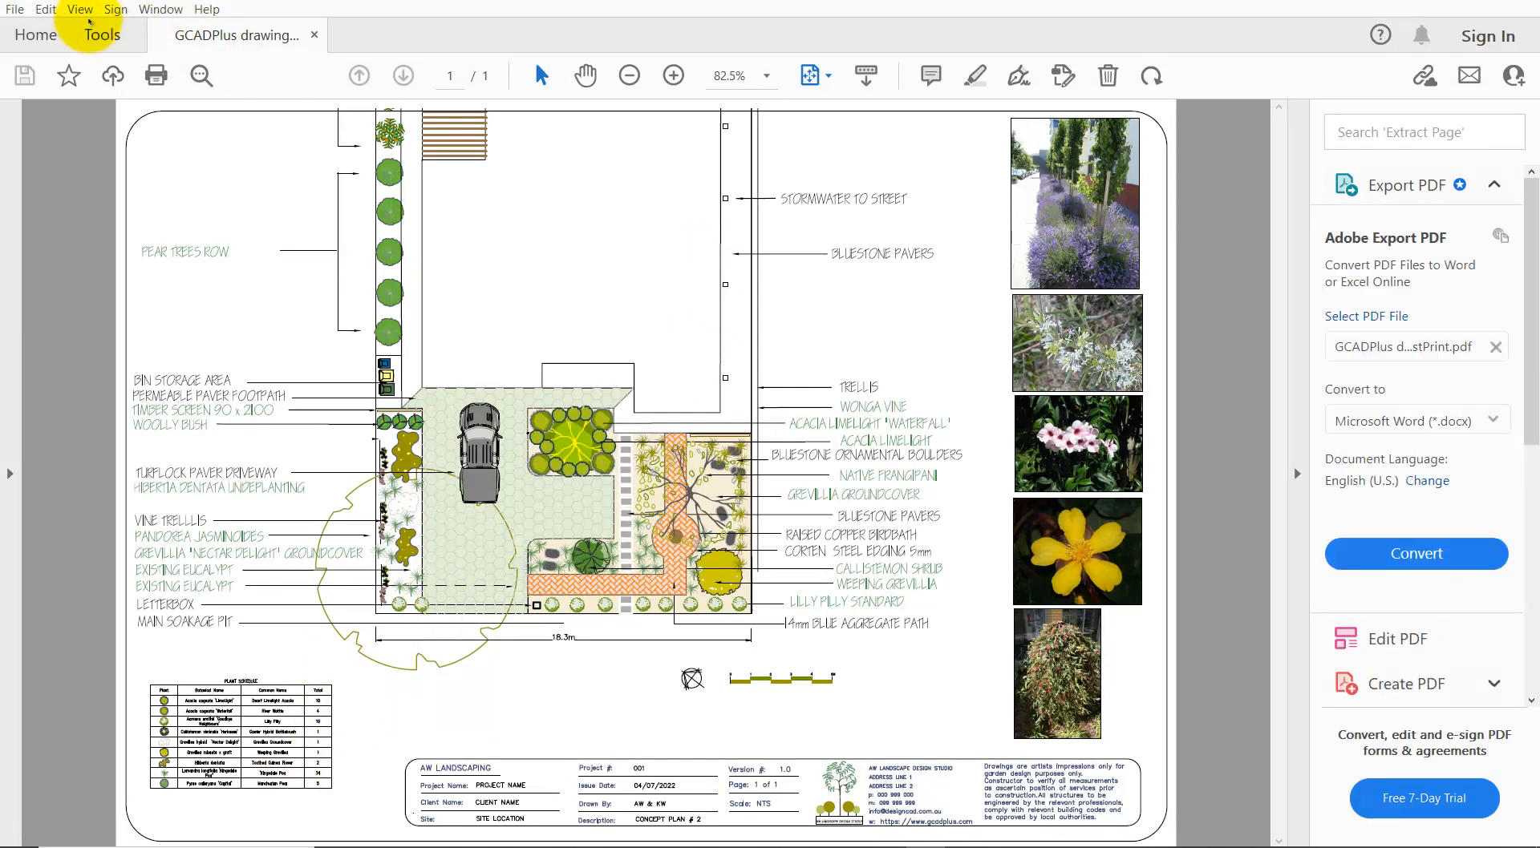
Marquee-zoom onto the plant labels and plant schedule, then close Acrobat.
click(80, 10)
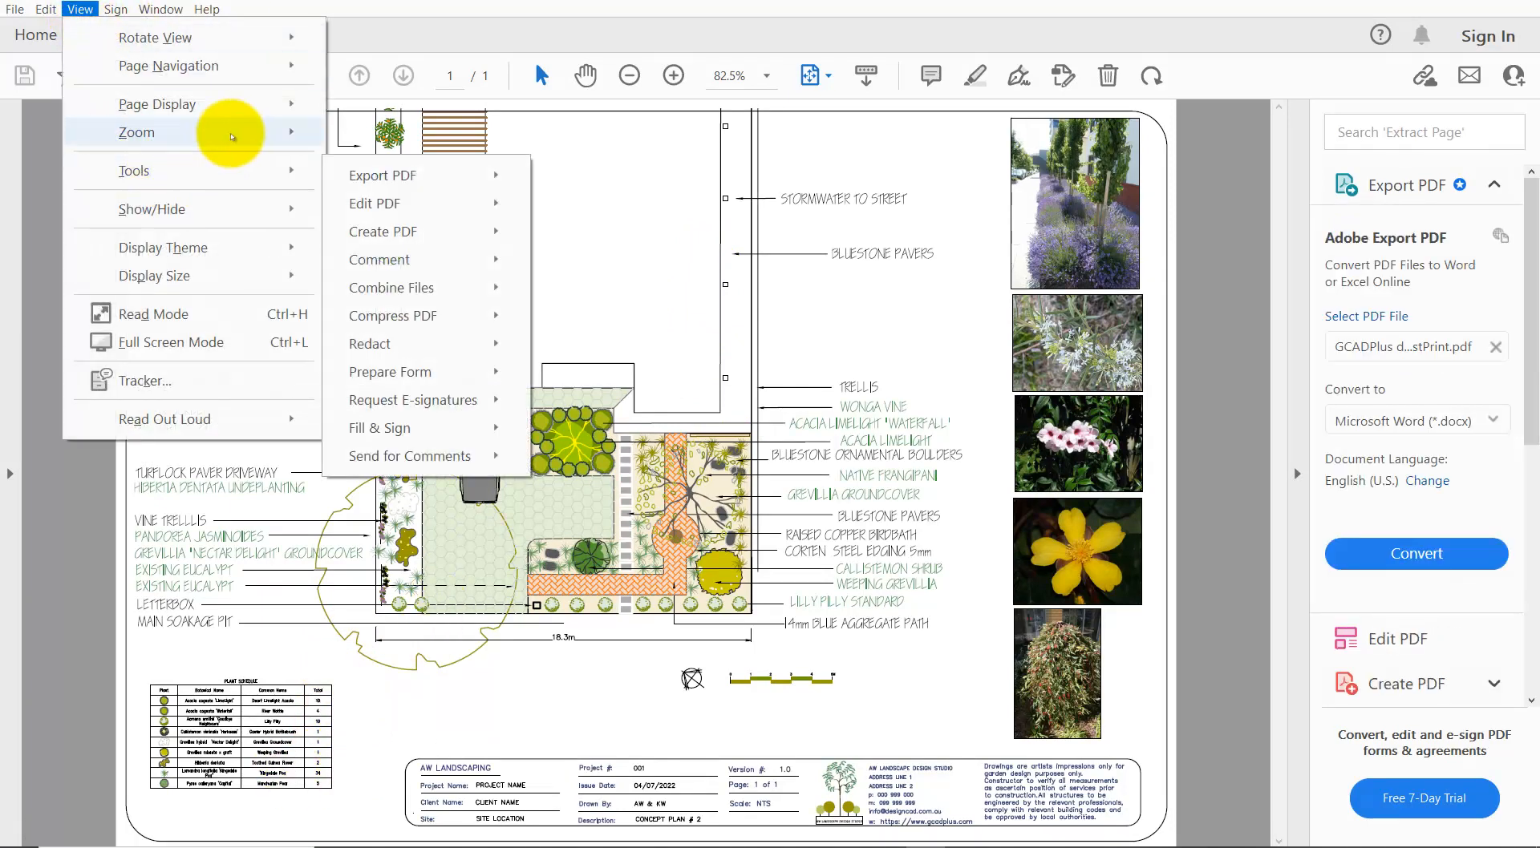
mouse_move(251, 138)
click(477, 164)
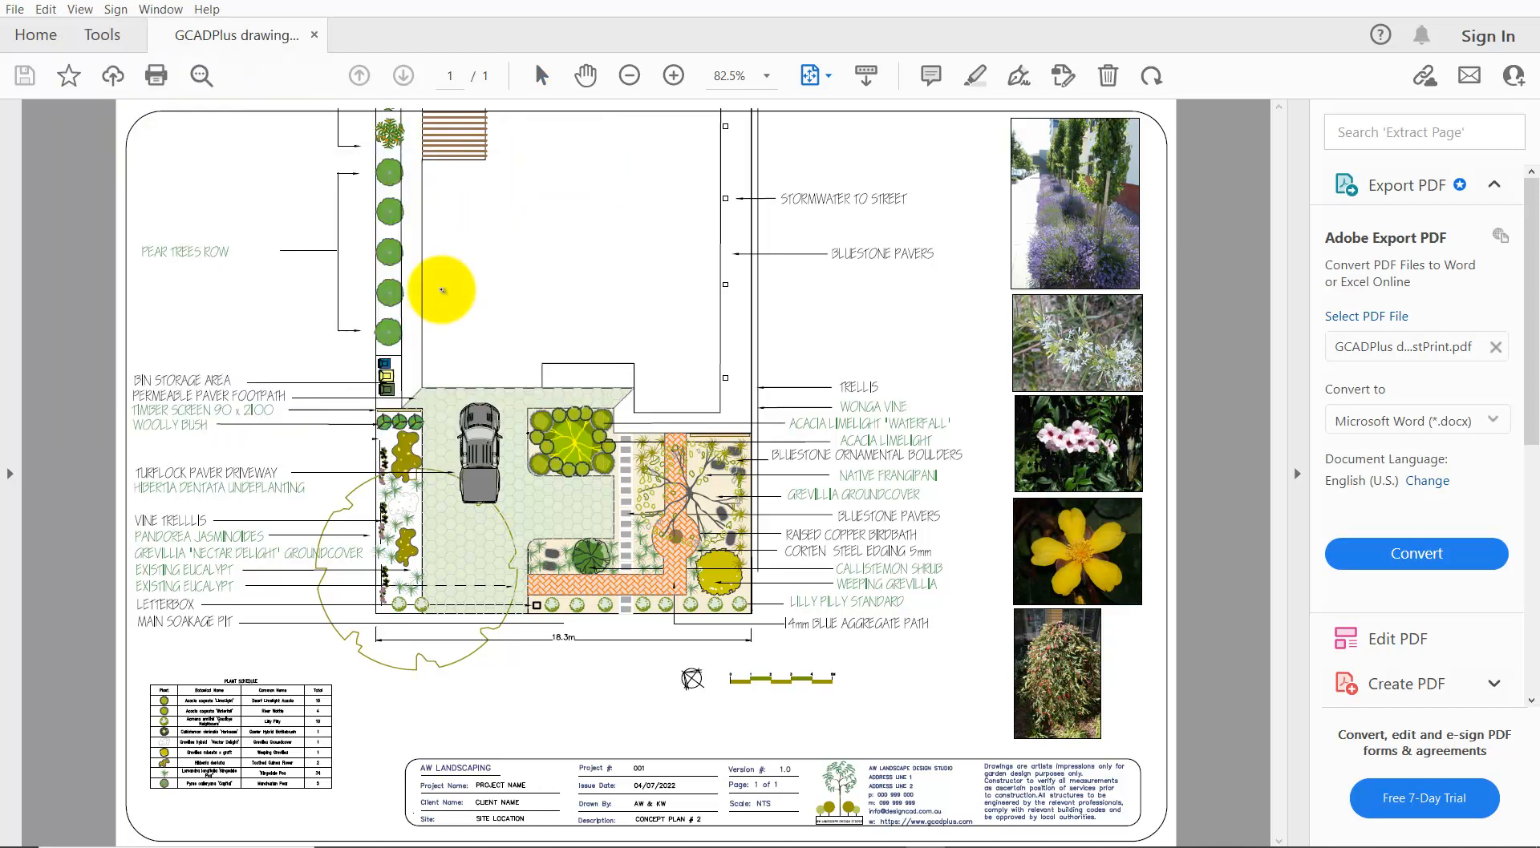
drag(132, 520, 536, 818)
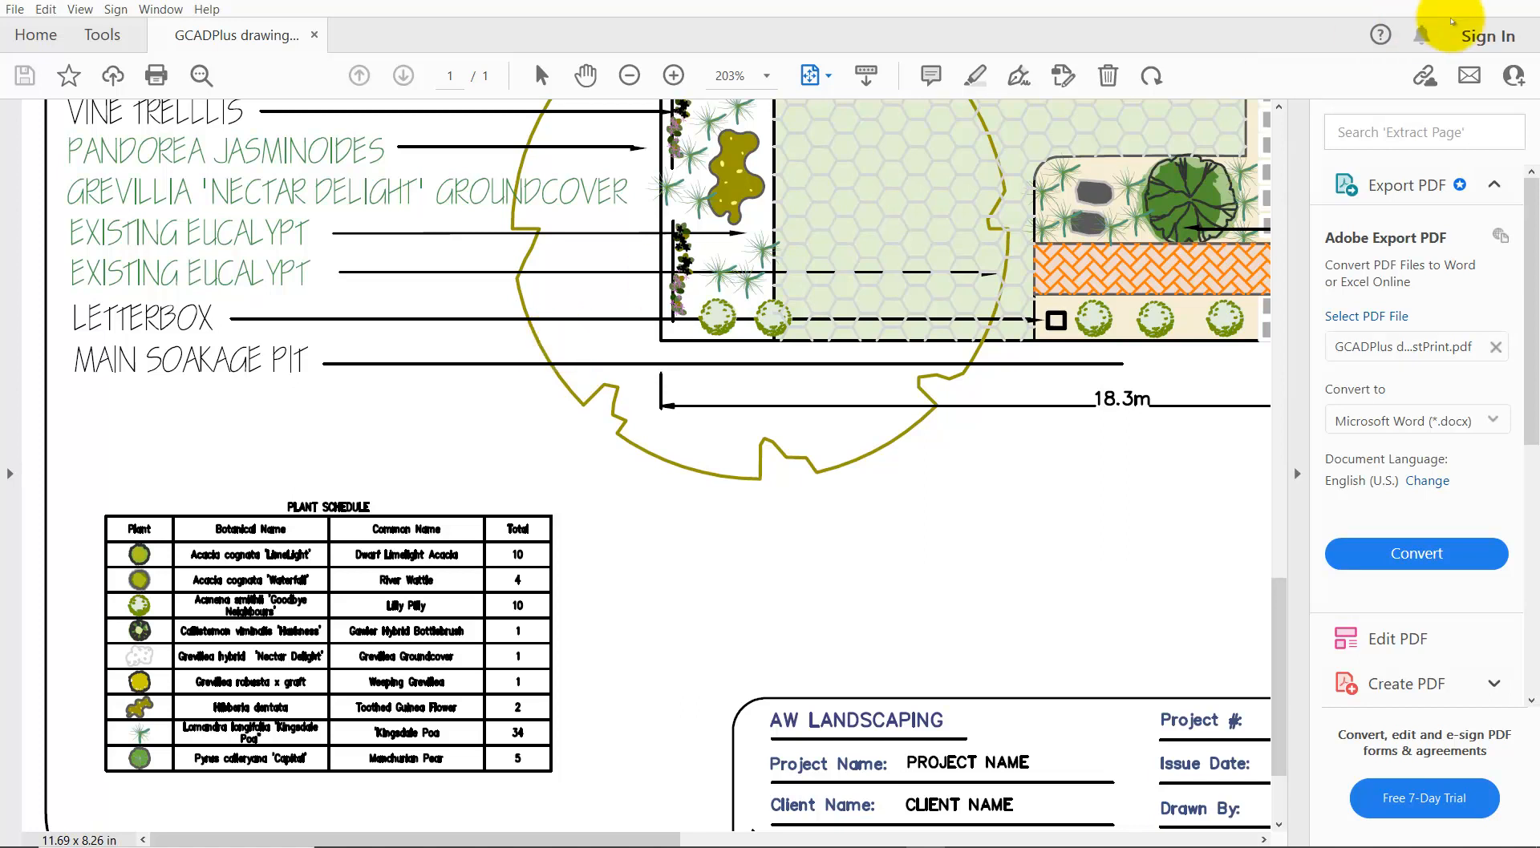
click(1524, 2)
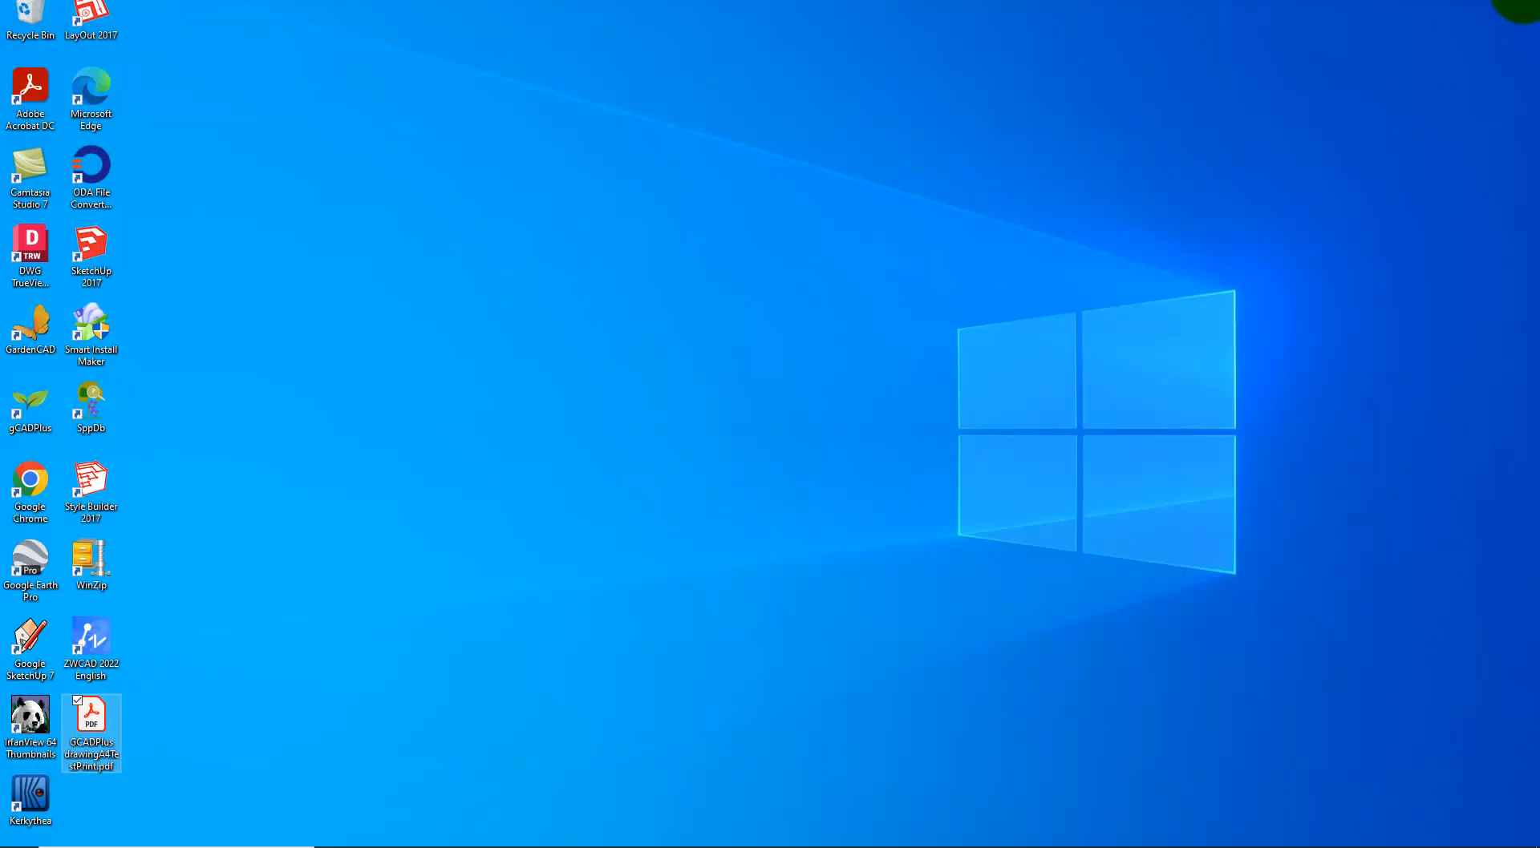
Bring gCADPlus back on the A2LandscapePlan layout and start a print.
click(834, 840)
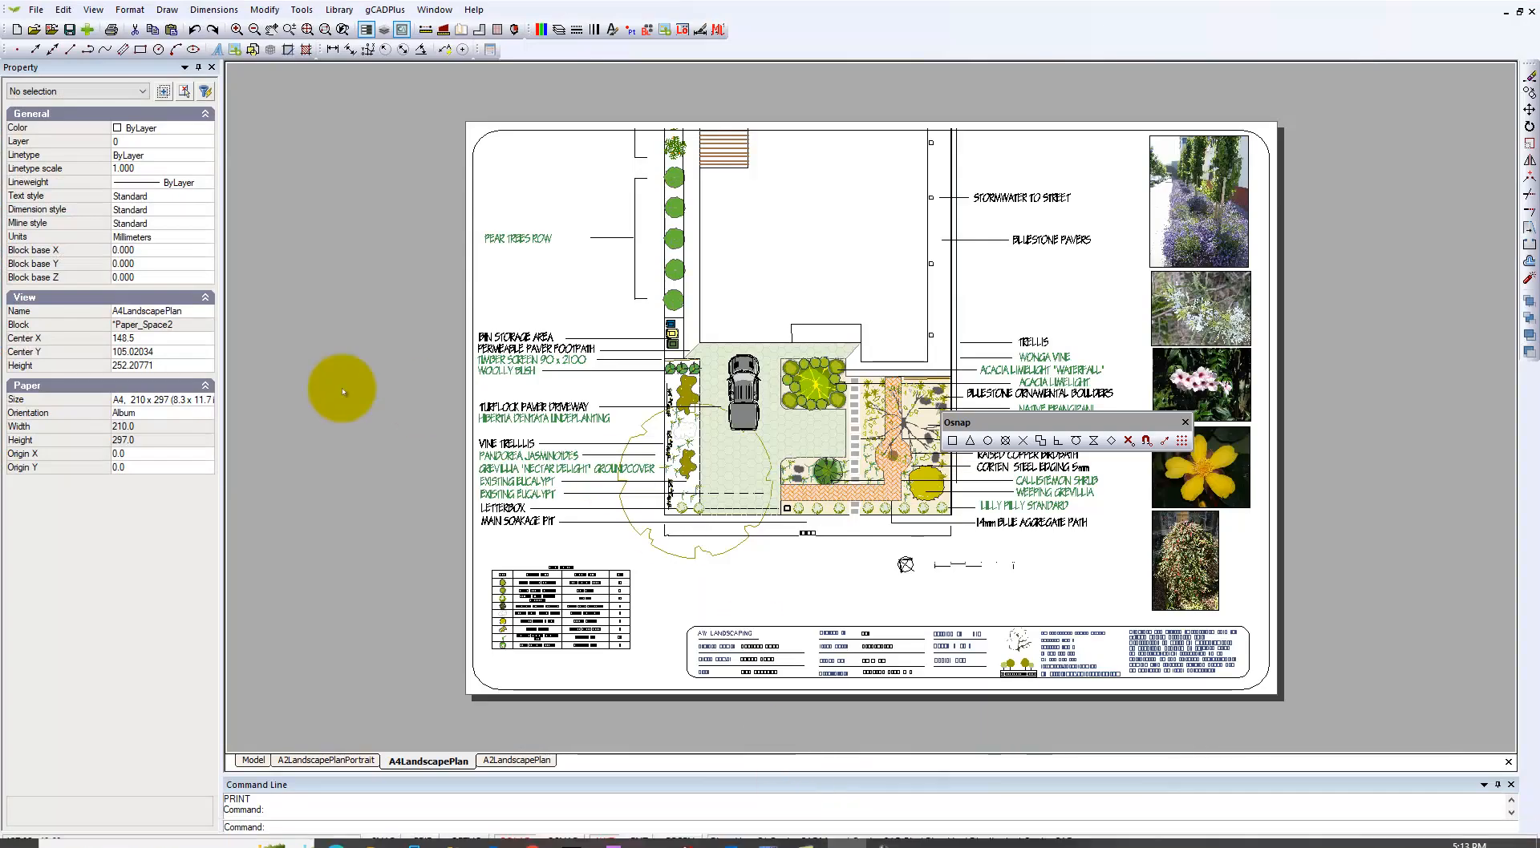
click(514, 761)
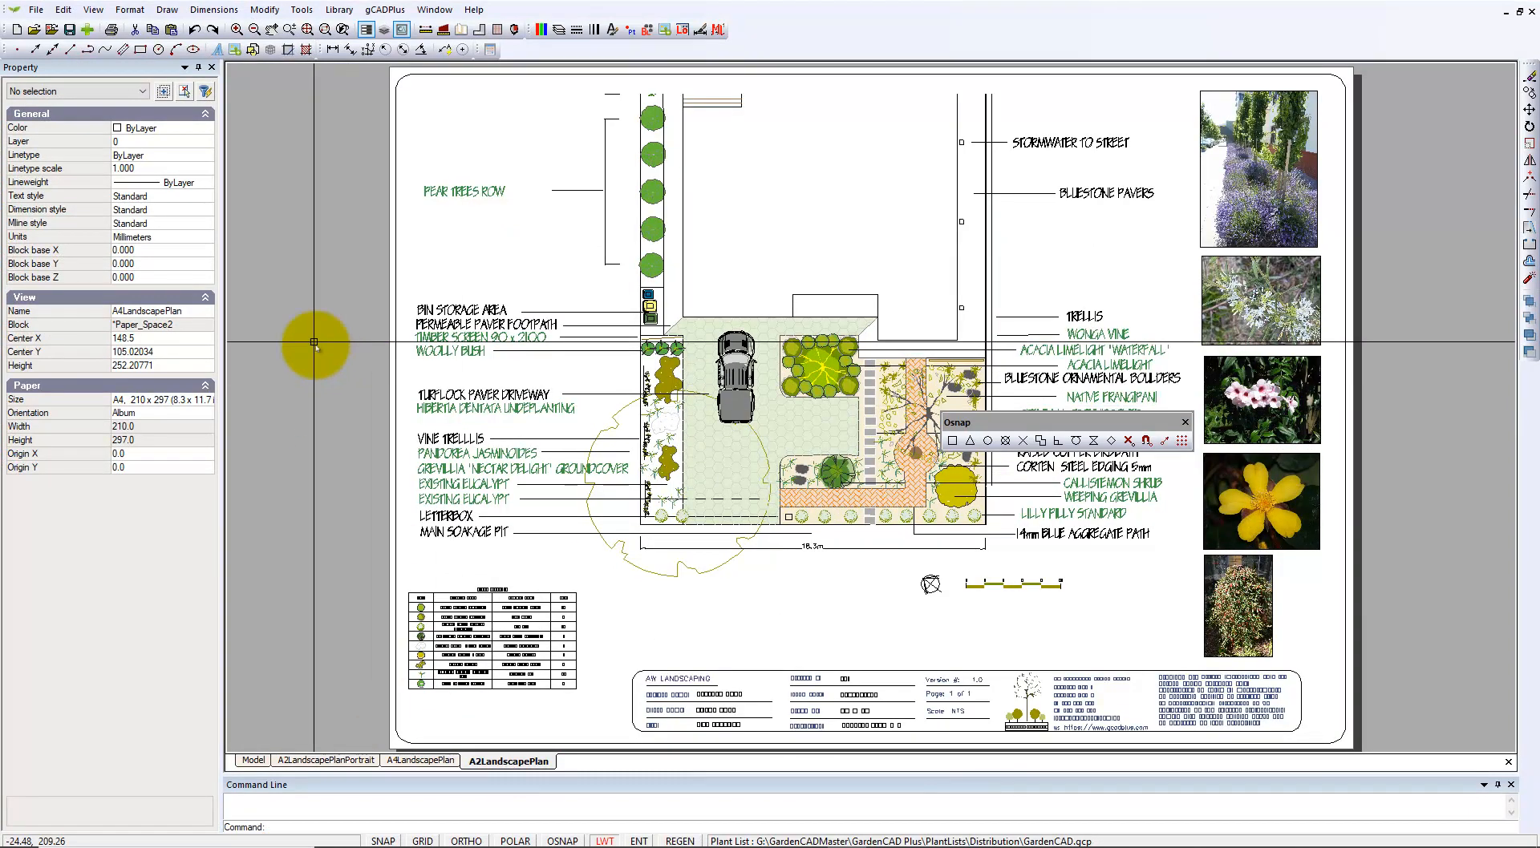
click(36, 10)
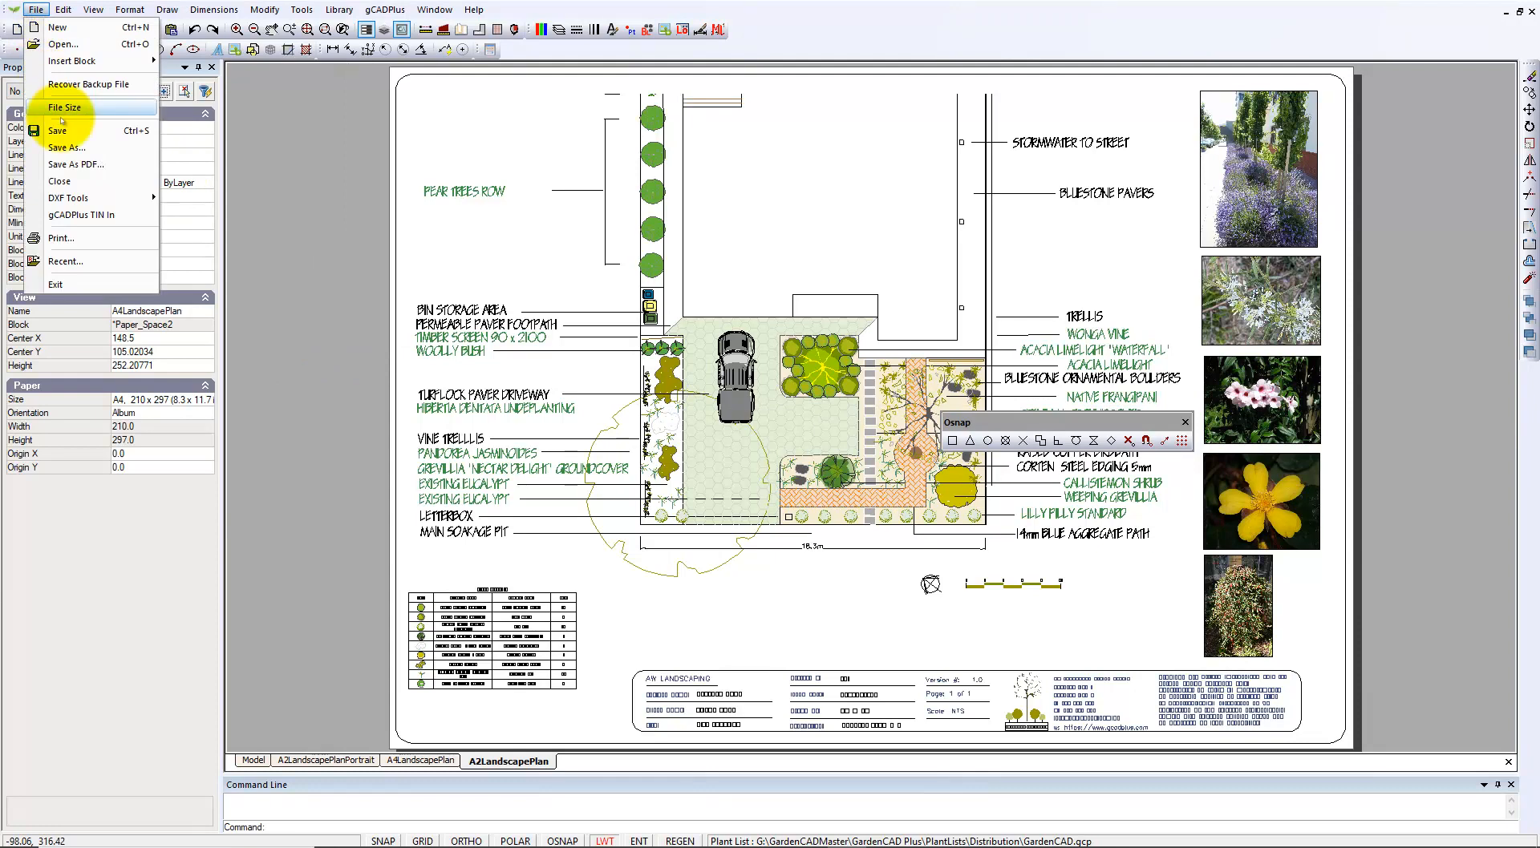
click(61, 238)
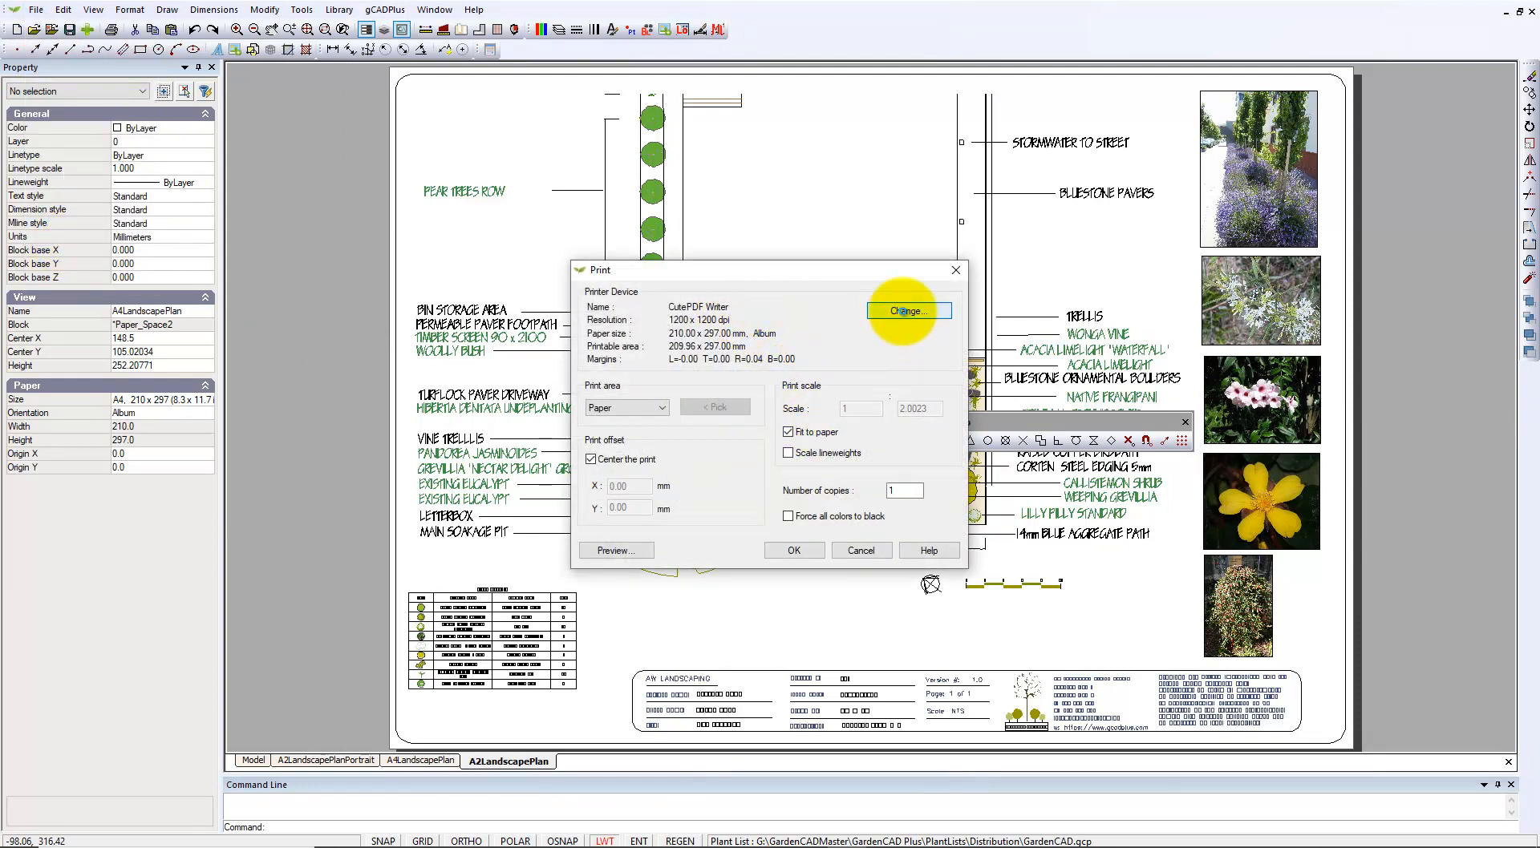
Set the printer paper to A2 landscape and send the sheet to CutePDF Writer.
click(905, 312)
click(785, 456)
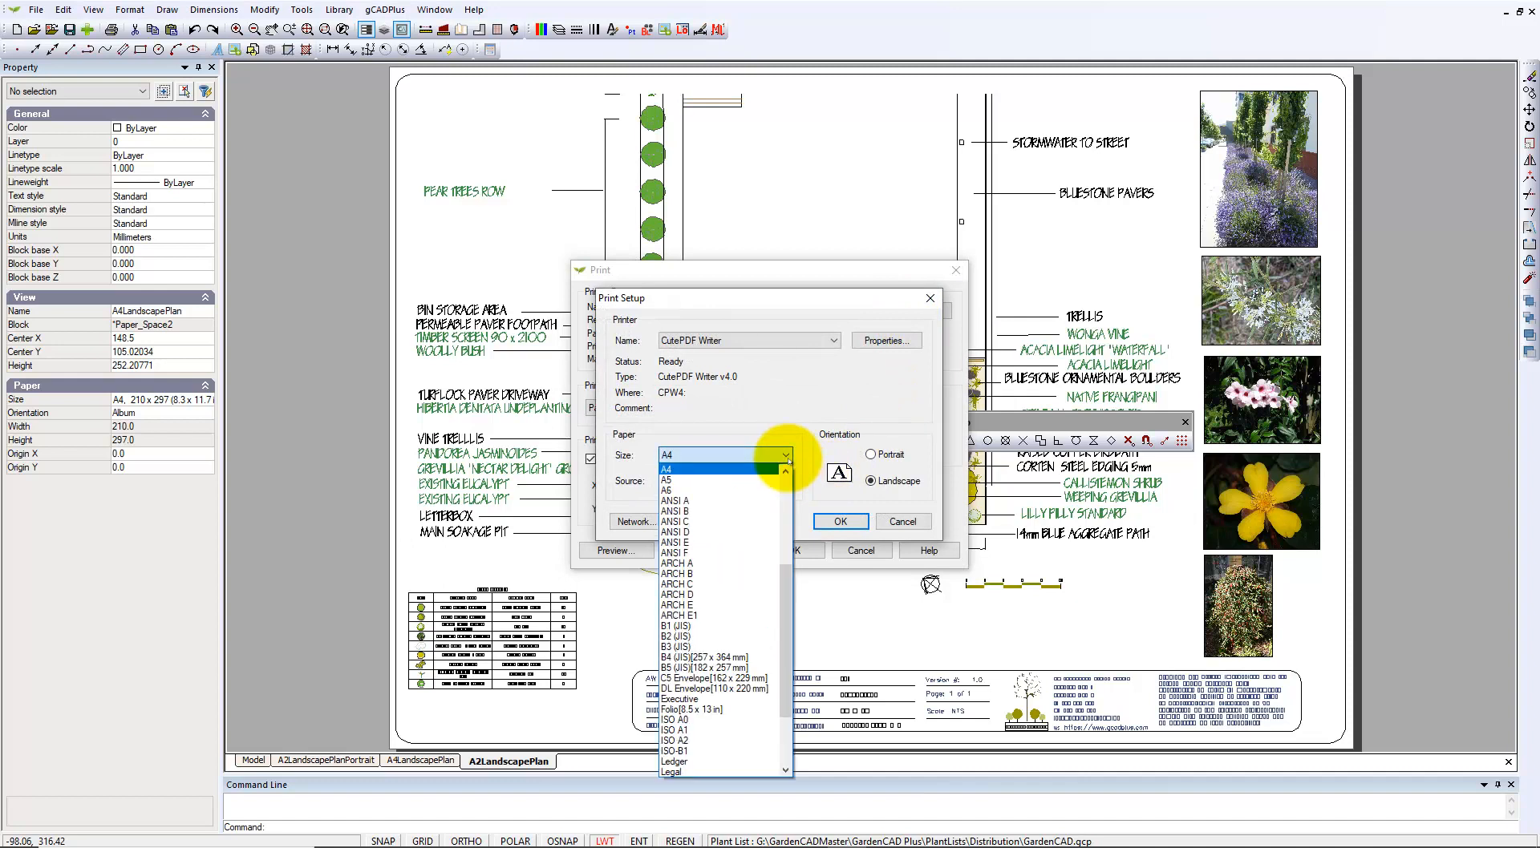
drag(787, 604, 785, 574)
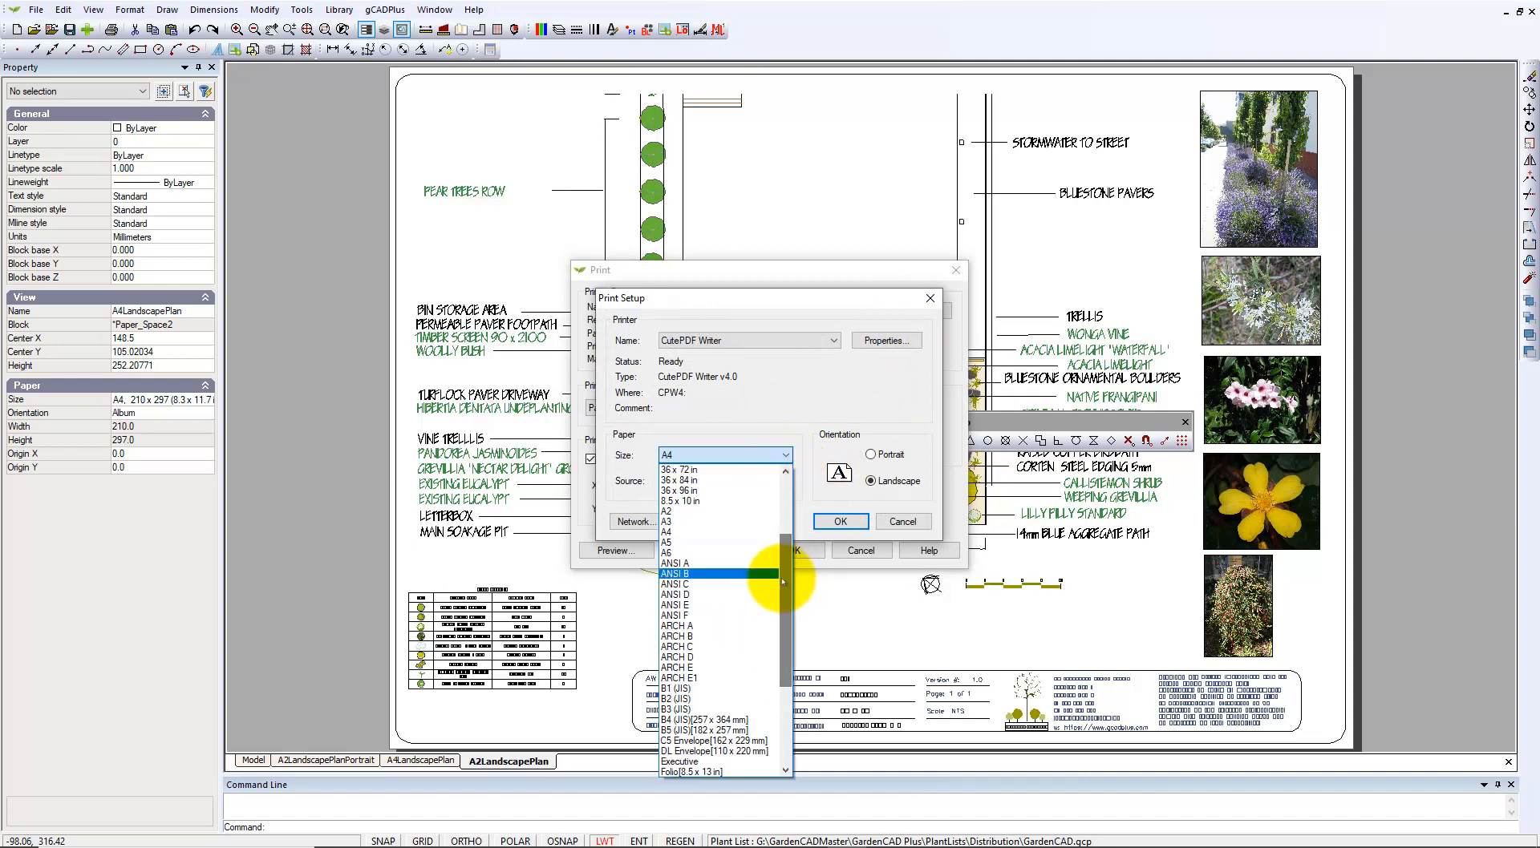
click(714, 512)
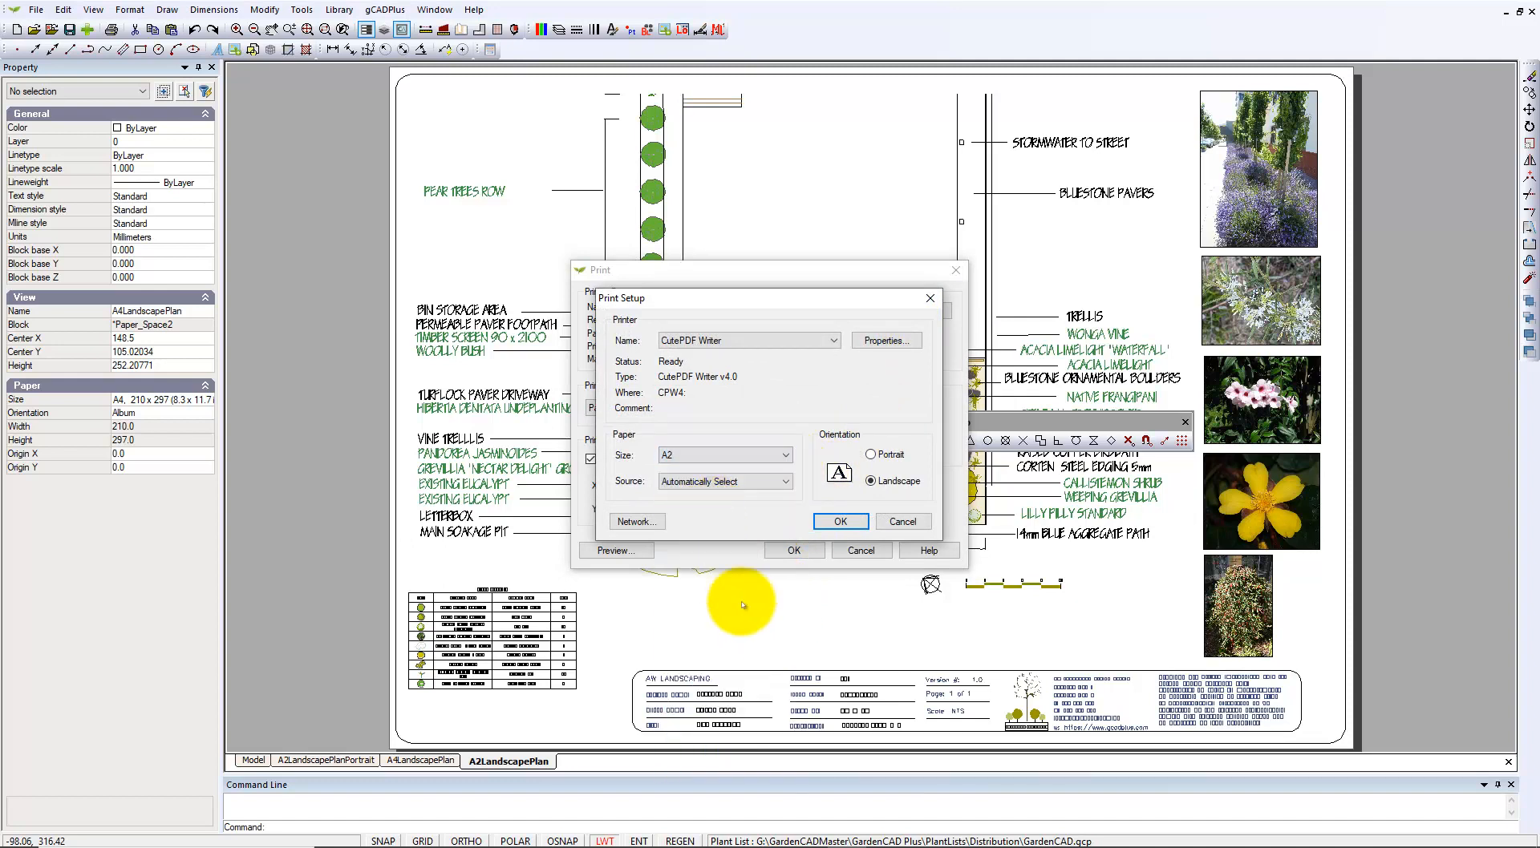
click(840, 523)
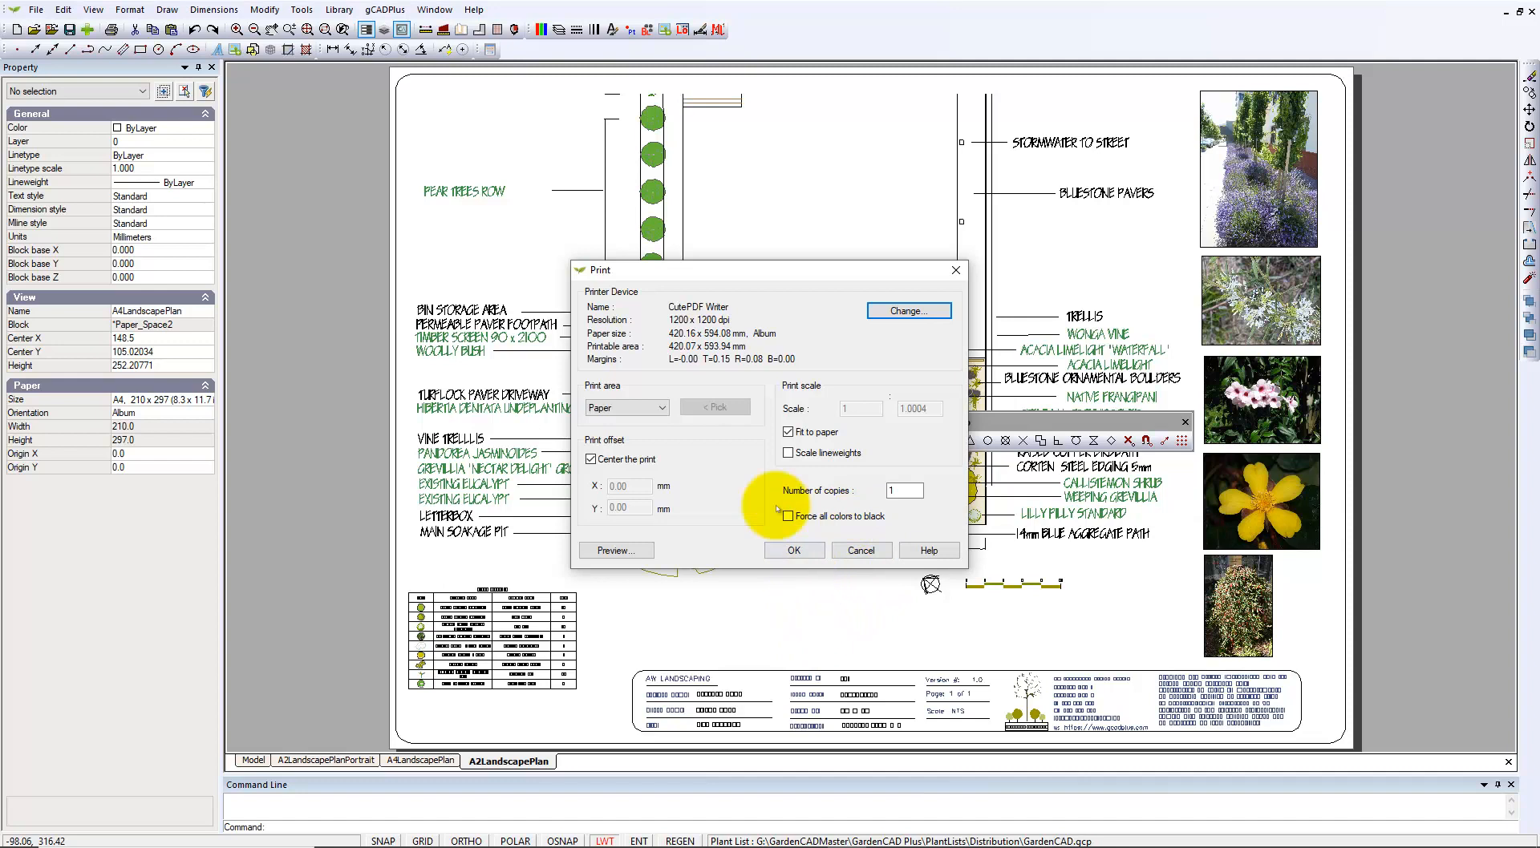
click(796, 552)
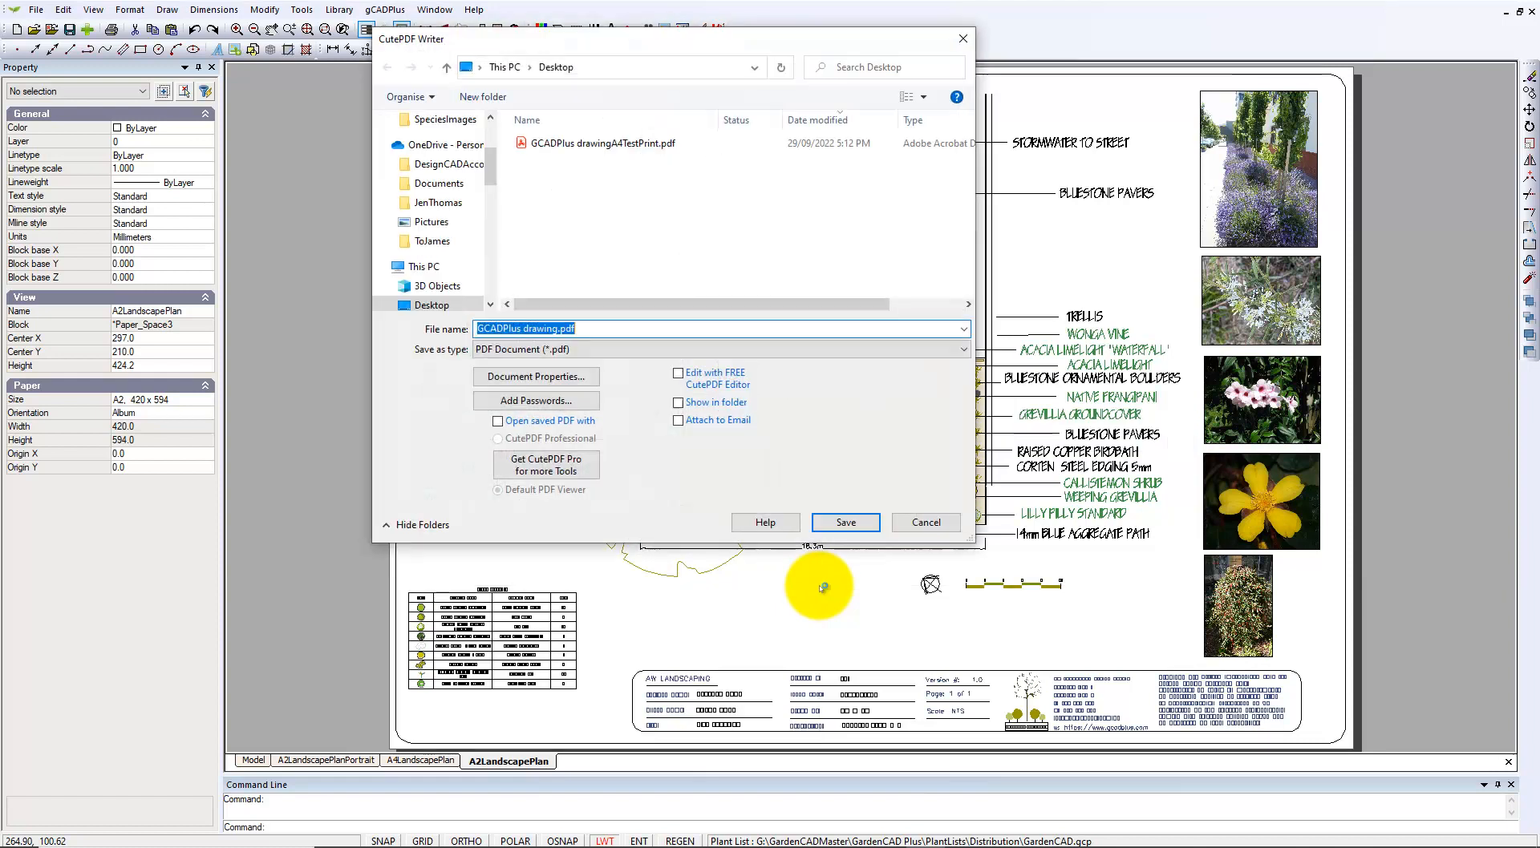
Save the PDF to the desktop as GCADPlus drawingA2TestPrint.pdf, then show the desktop.
click(591, 143)
click(571, 327)
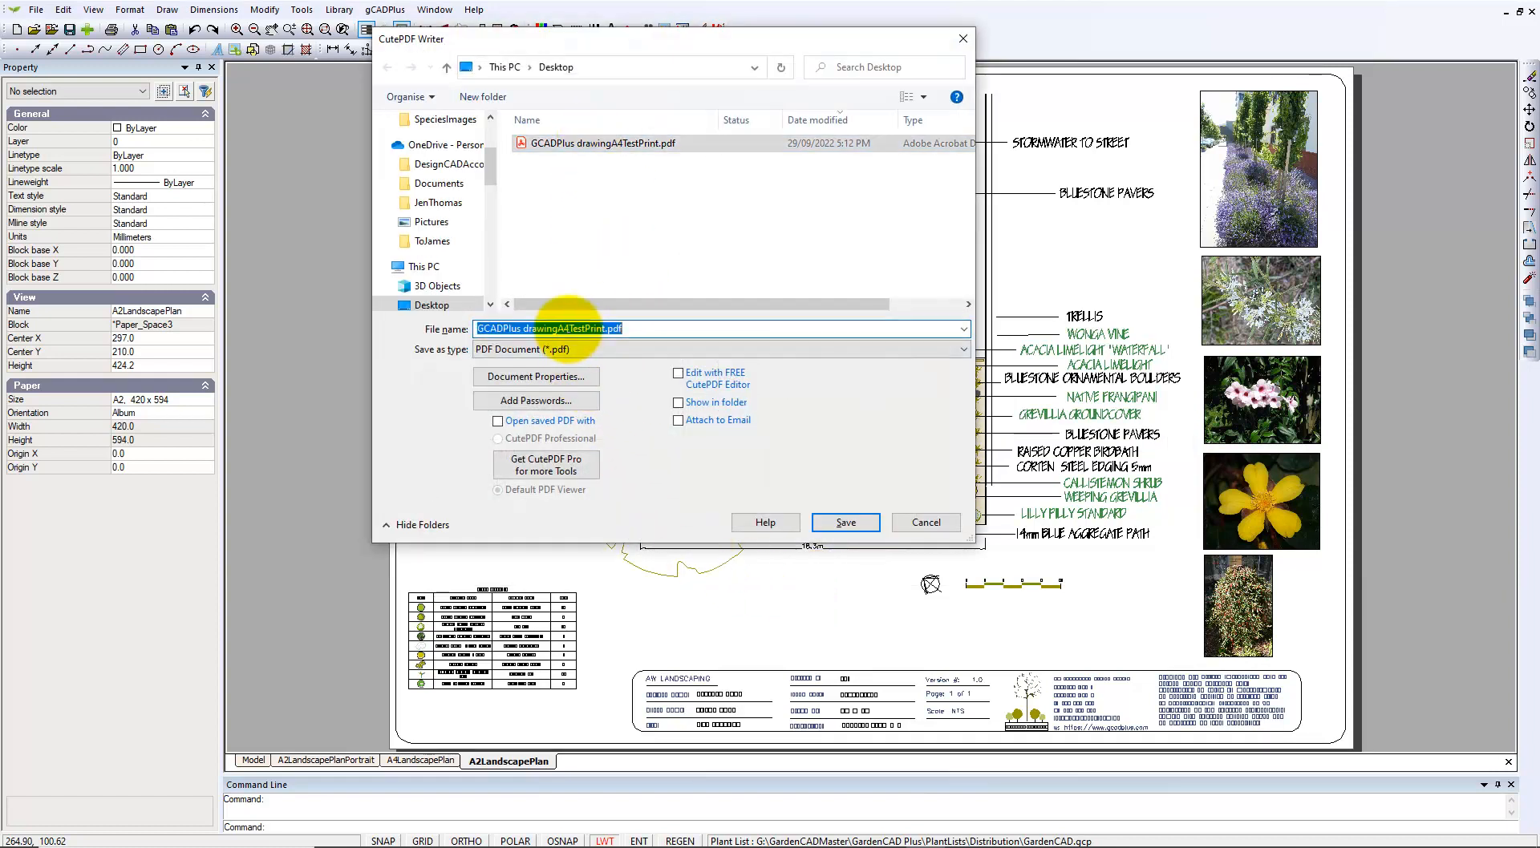
key(BackSpace)
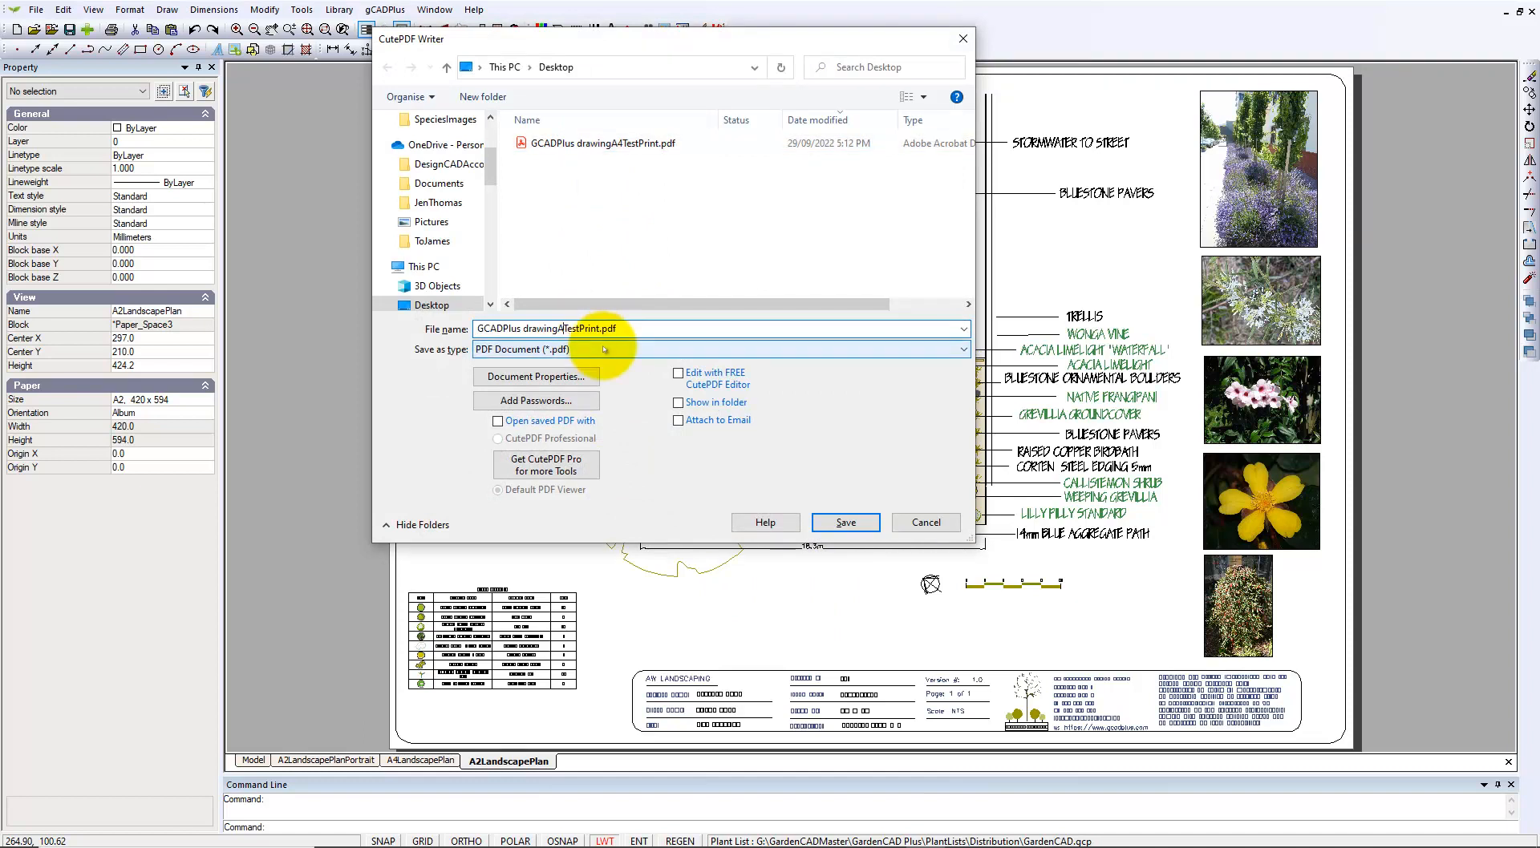
click(846, 523)
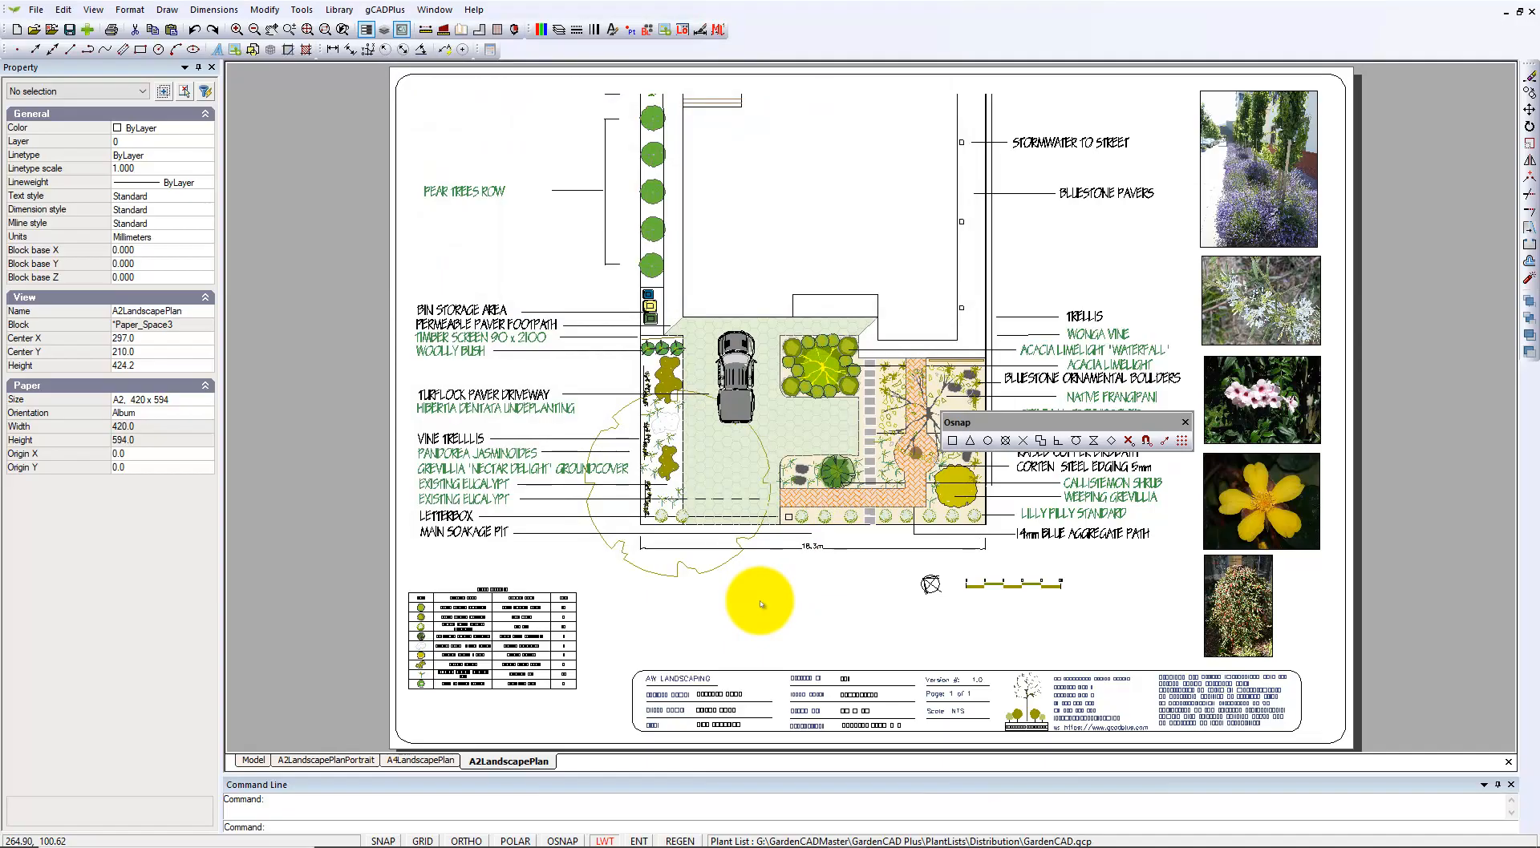
key(super+d)
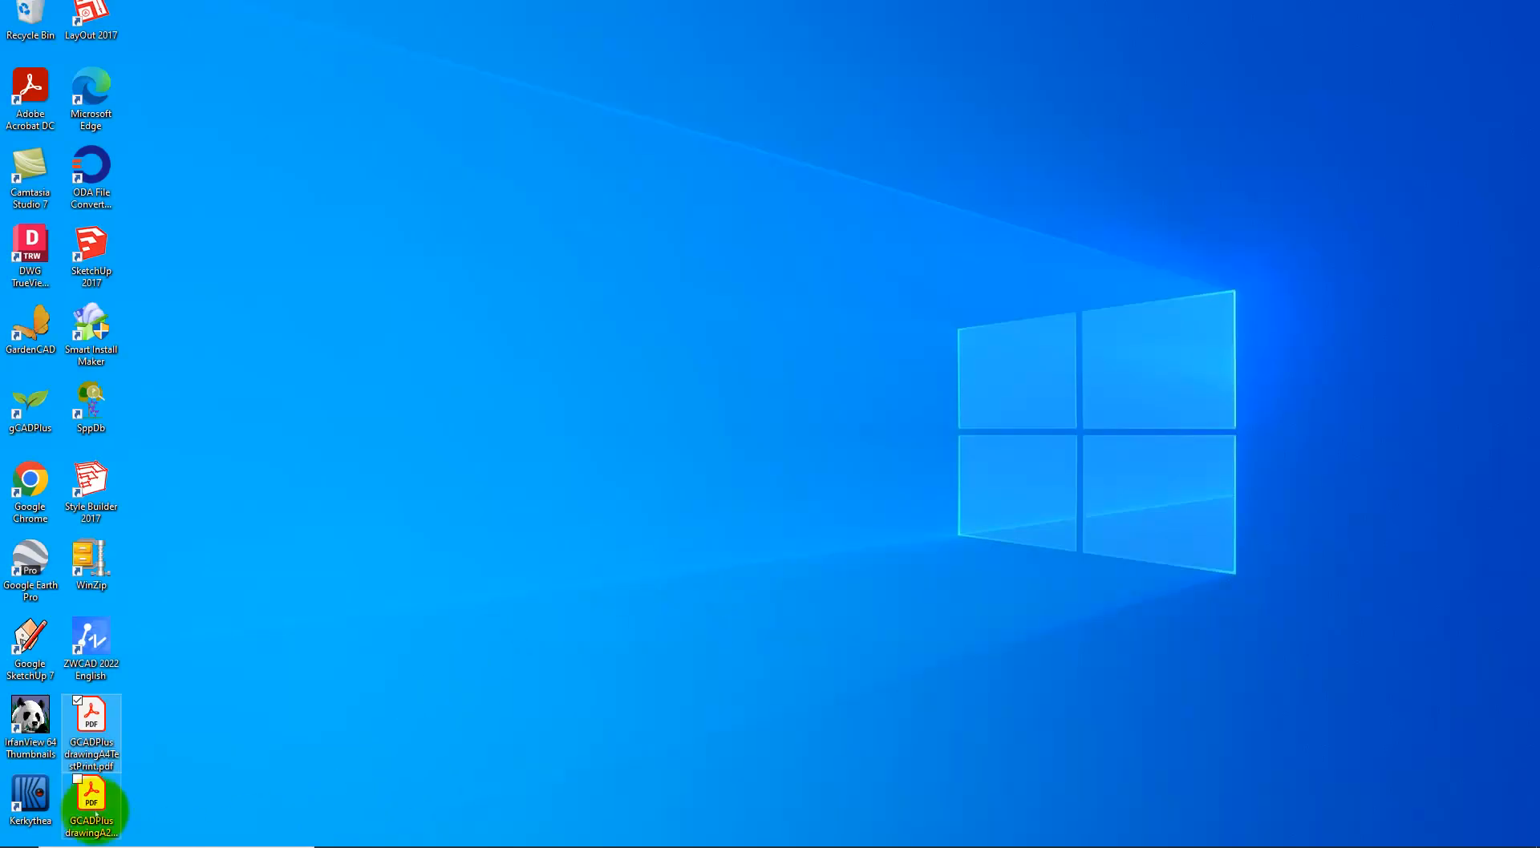
Open the A2 PDF in Acrobat and marquee-zoom to inspect the lower-left labels and plant schedule.
right_click(92, 800)
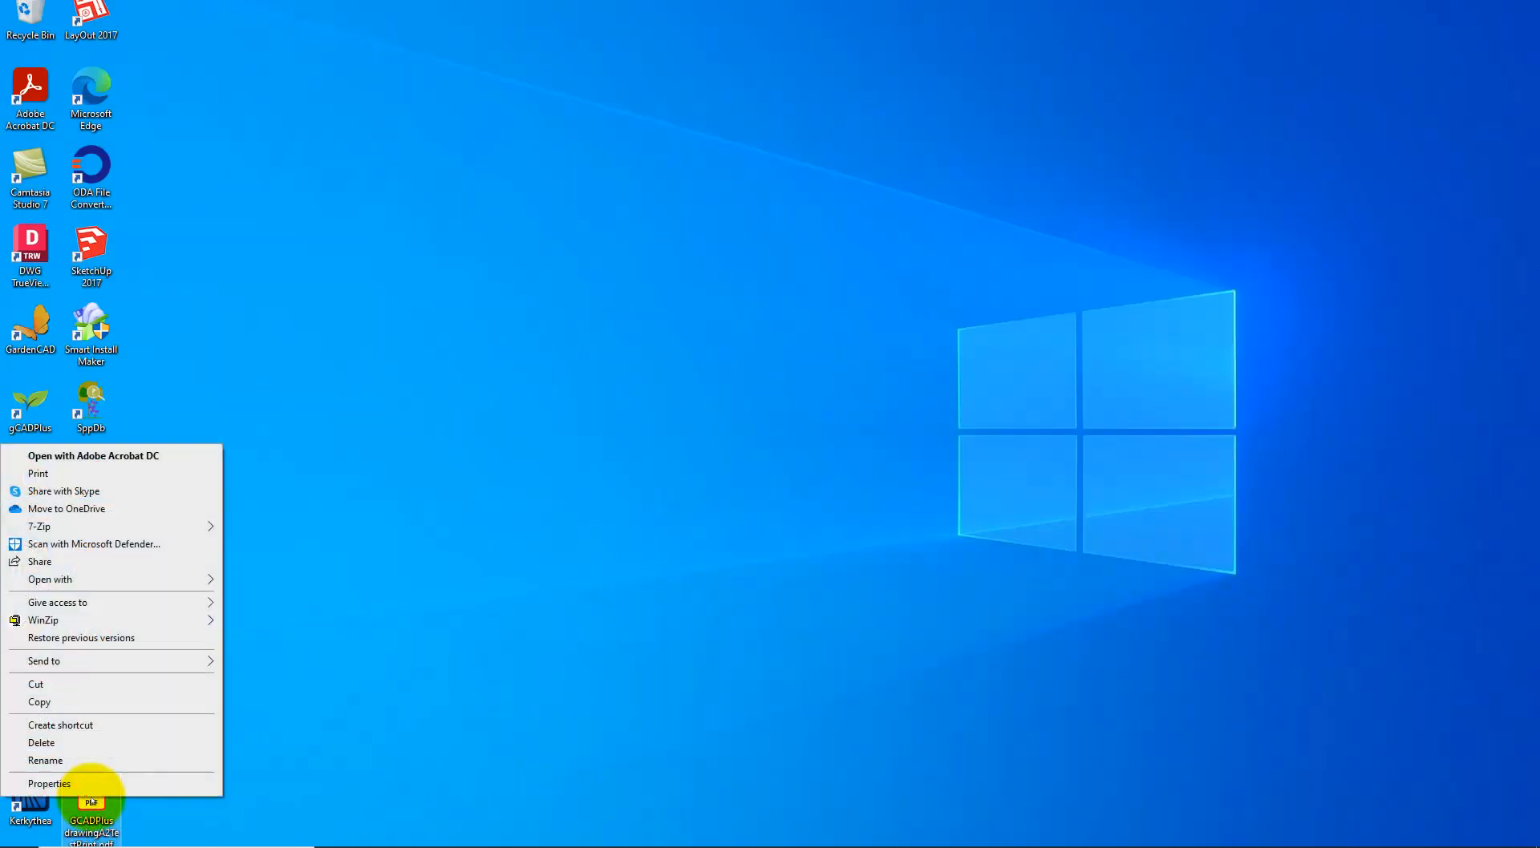
click(93, 456)
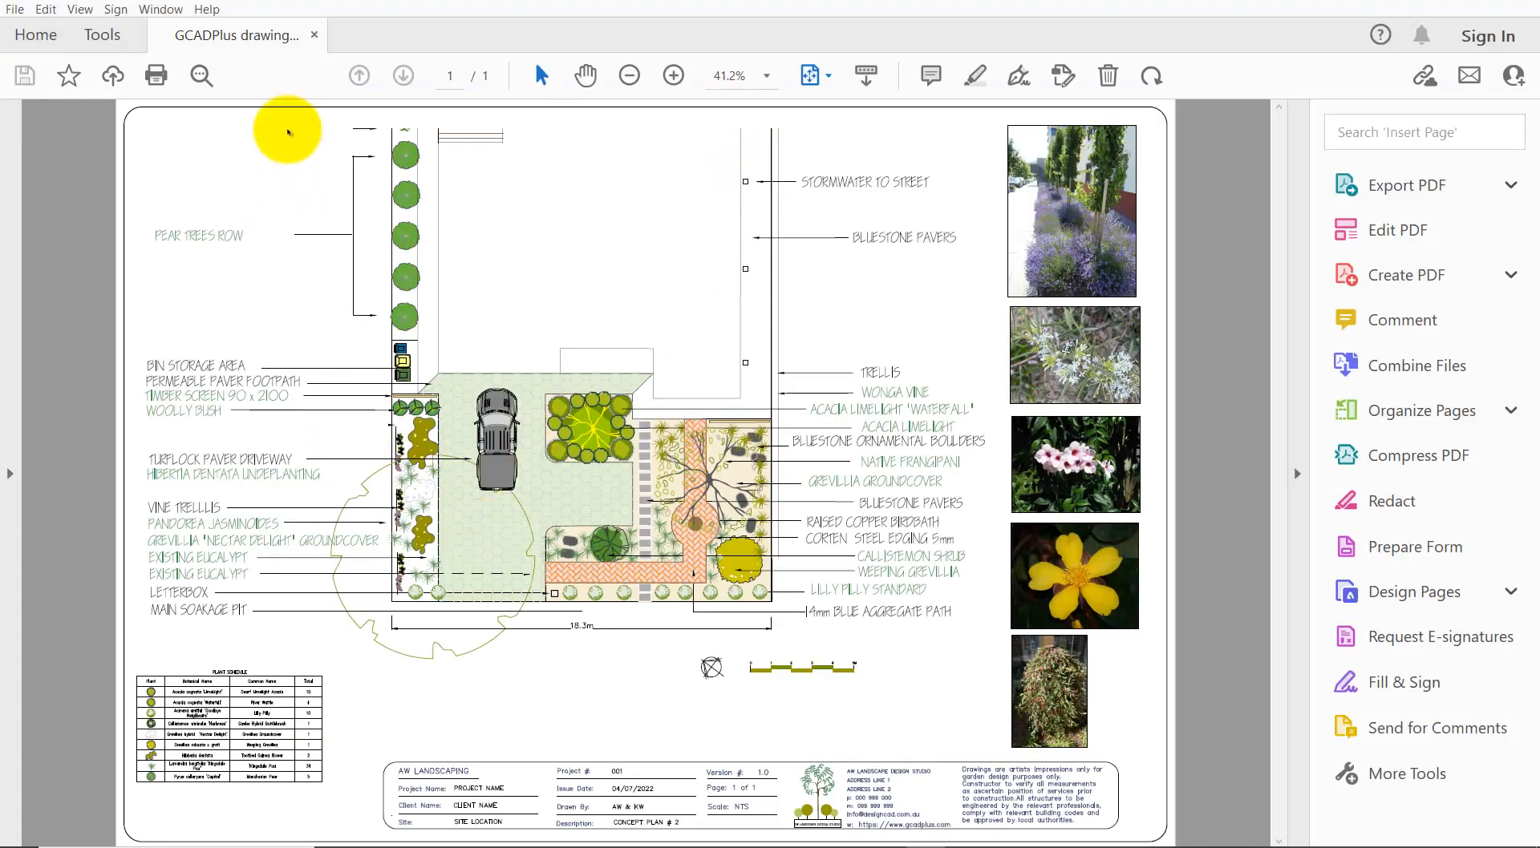
click(160, 9)
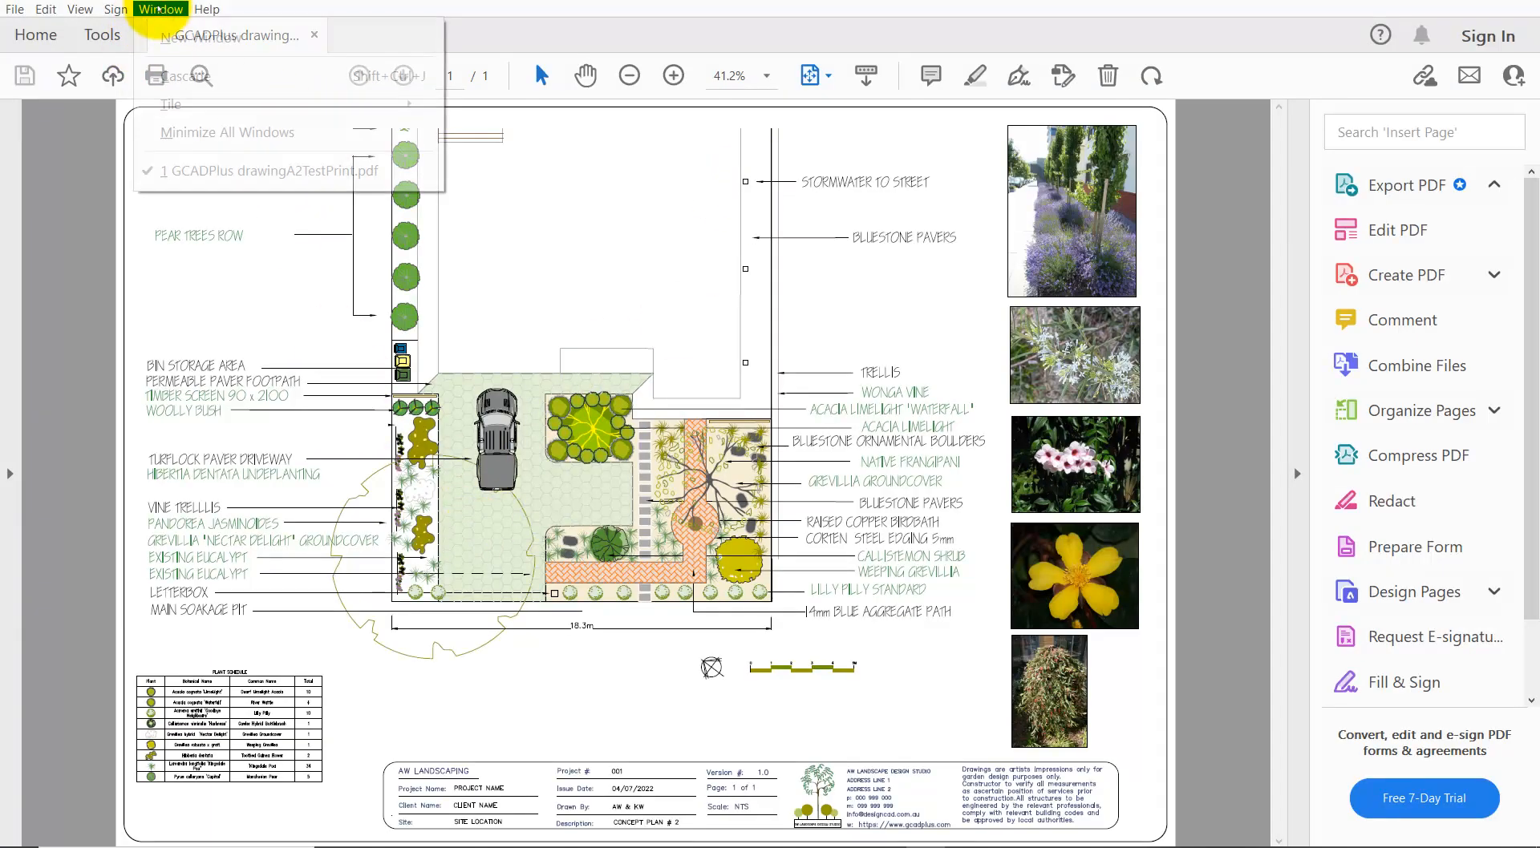
mouse_move(78, 9)
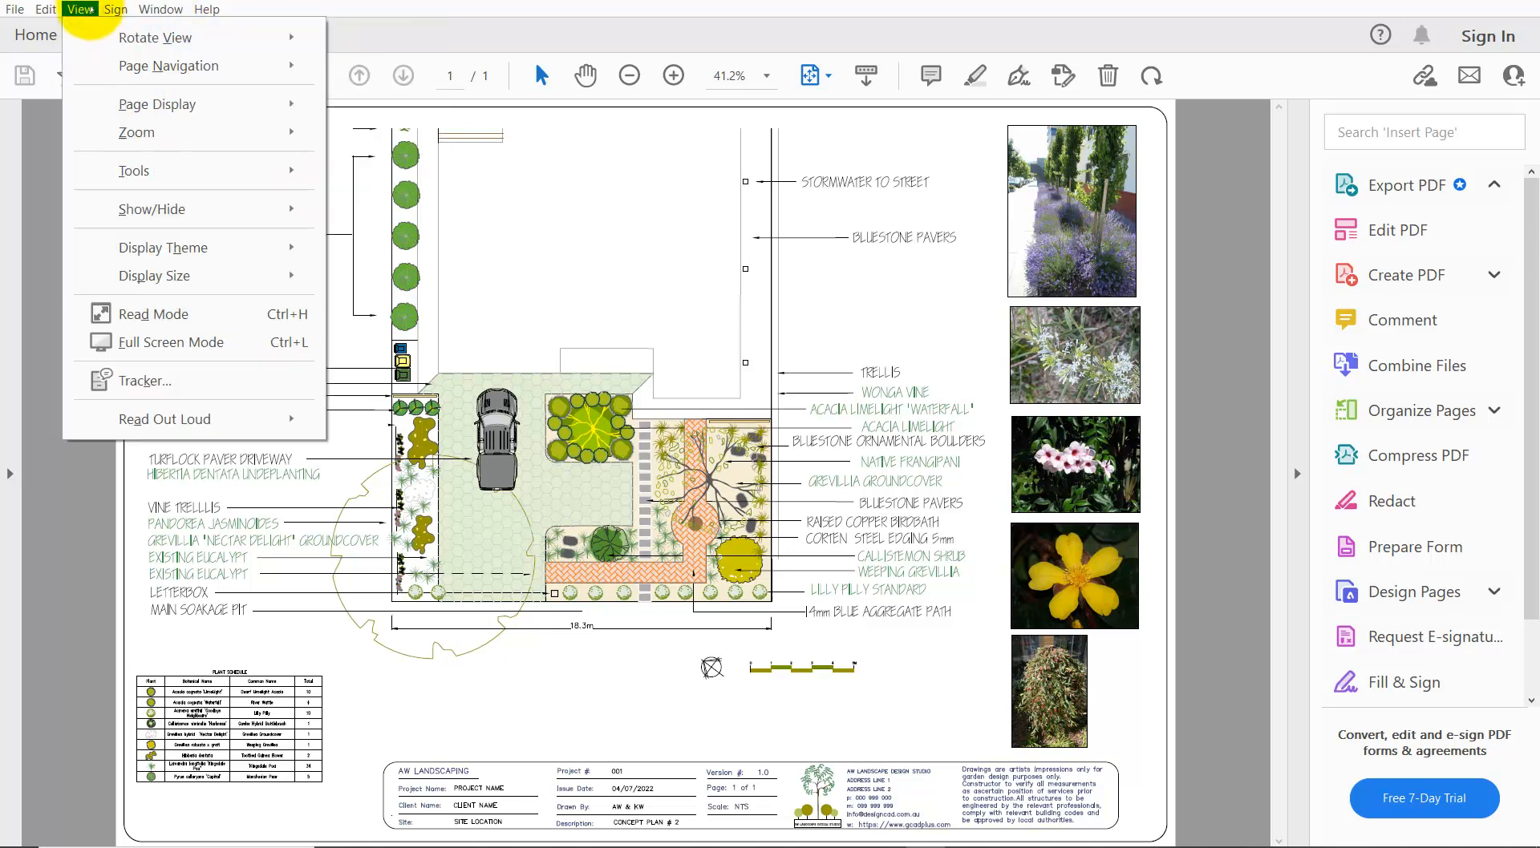
mouse_move(273, 130)
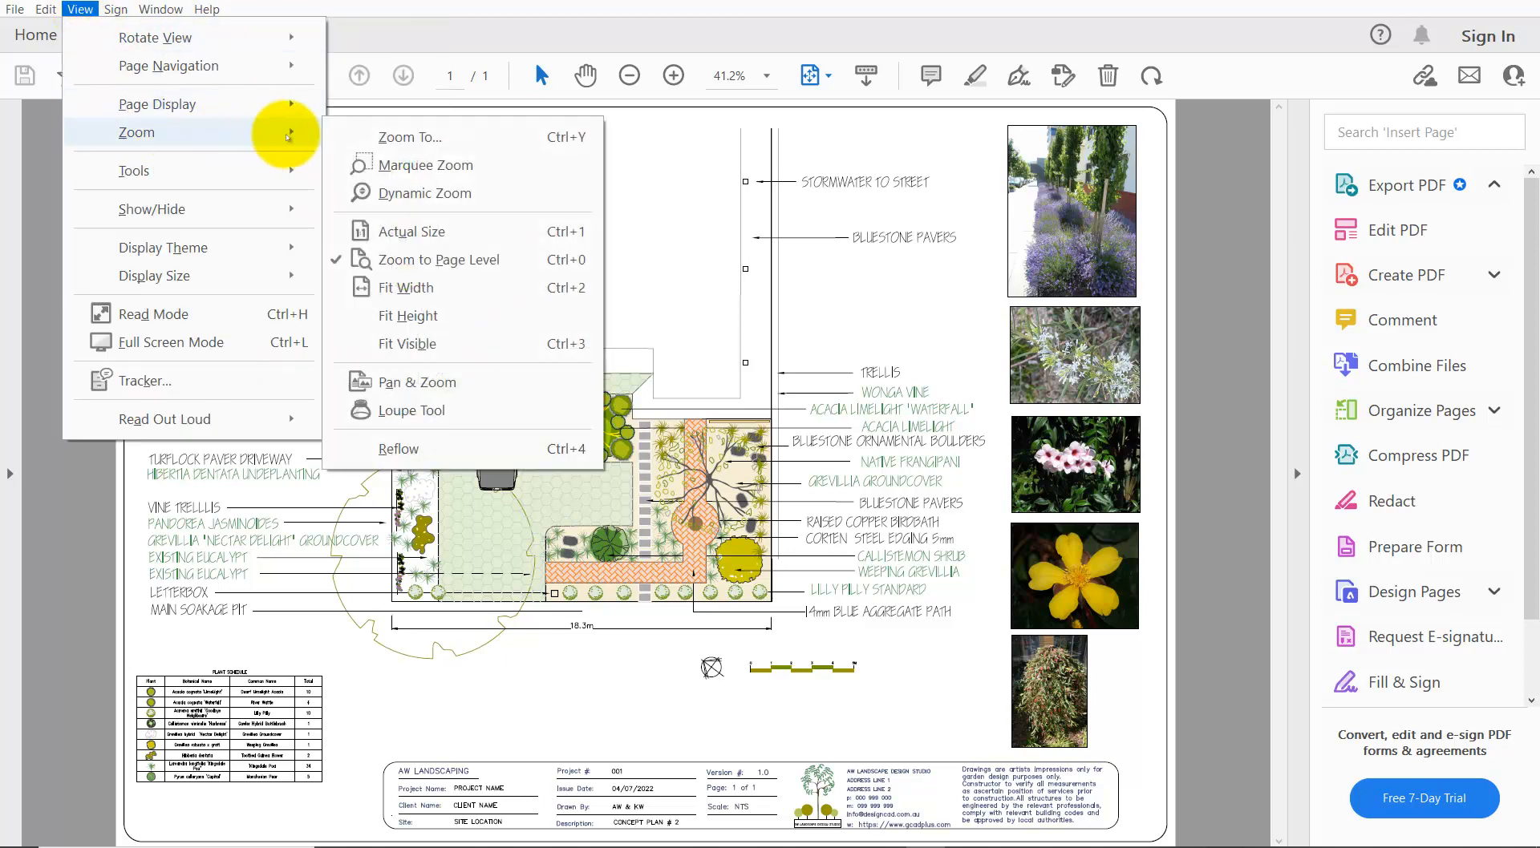
click(441, 165)
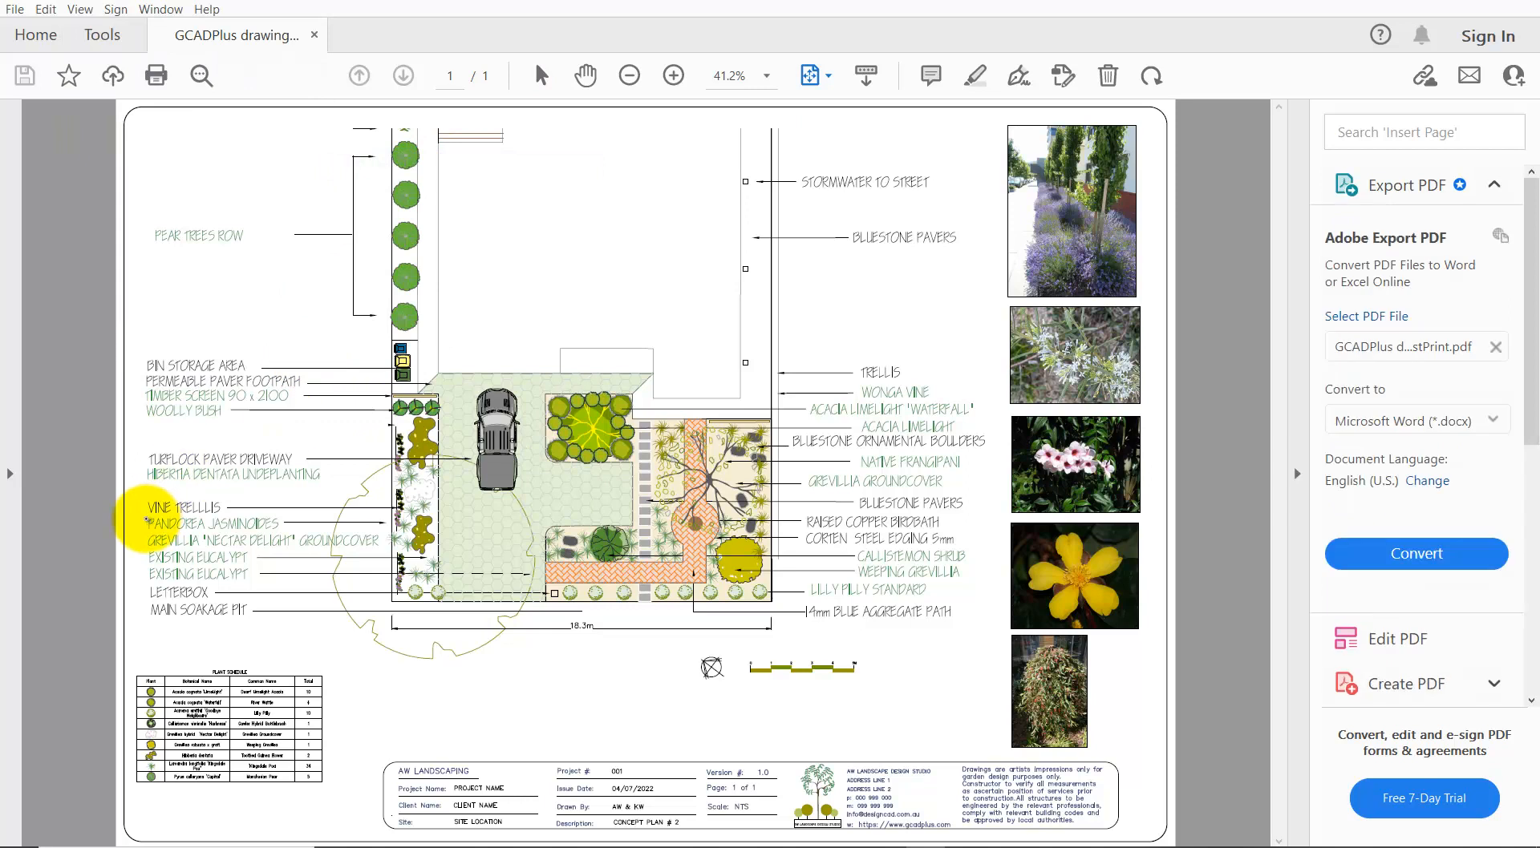
mouse_move(130, 526)
mouse_down()
mouse_move(337, 779)
mouse_move(420, 814)
mouse_up()
scroll(738, 463, down, 1)
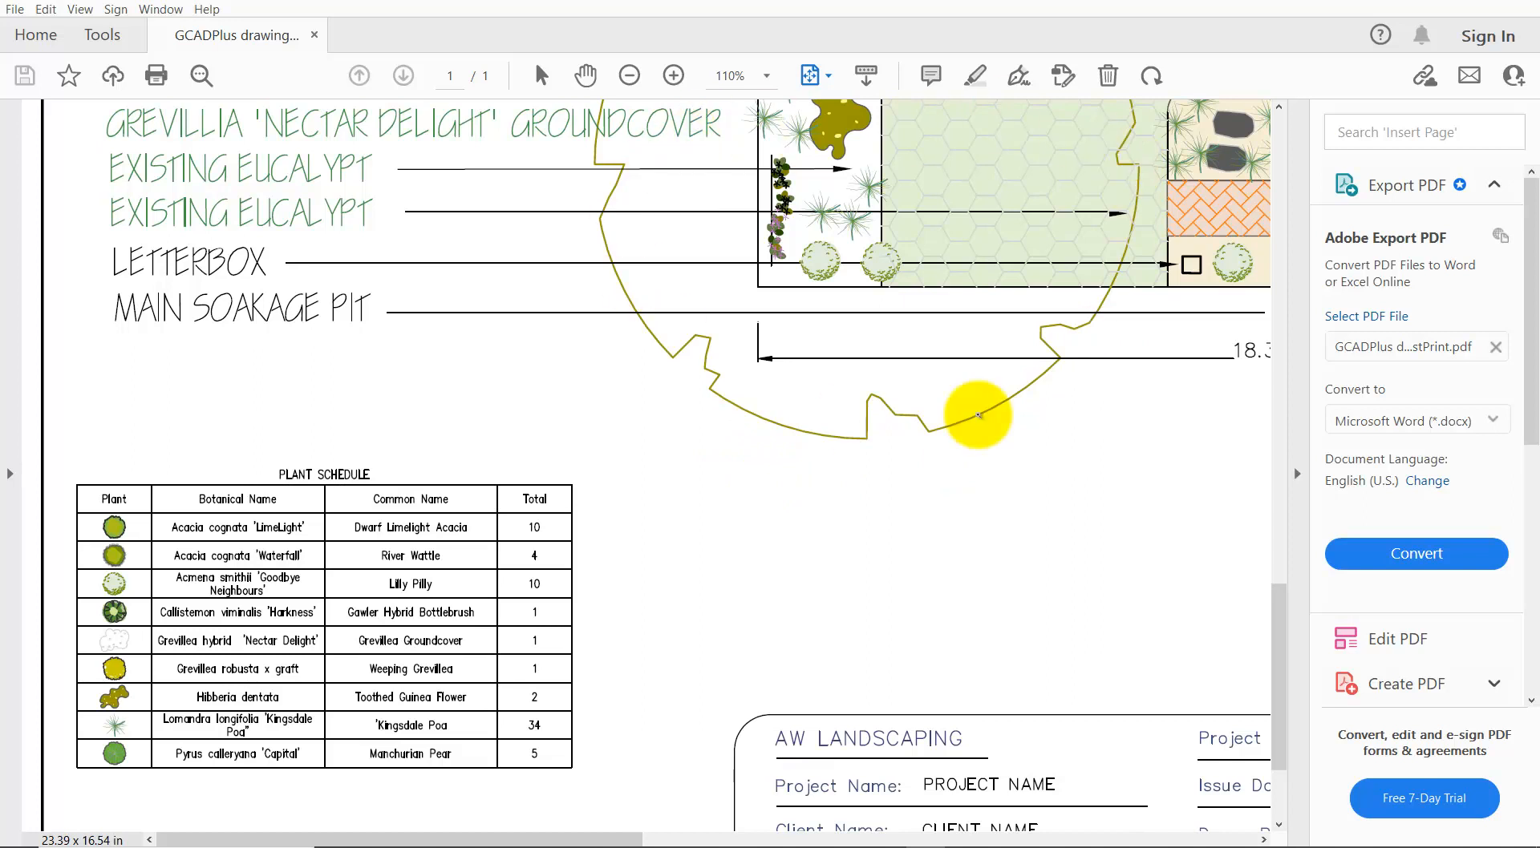
scroll(798, 550, up, 4)
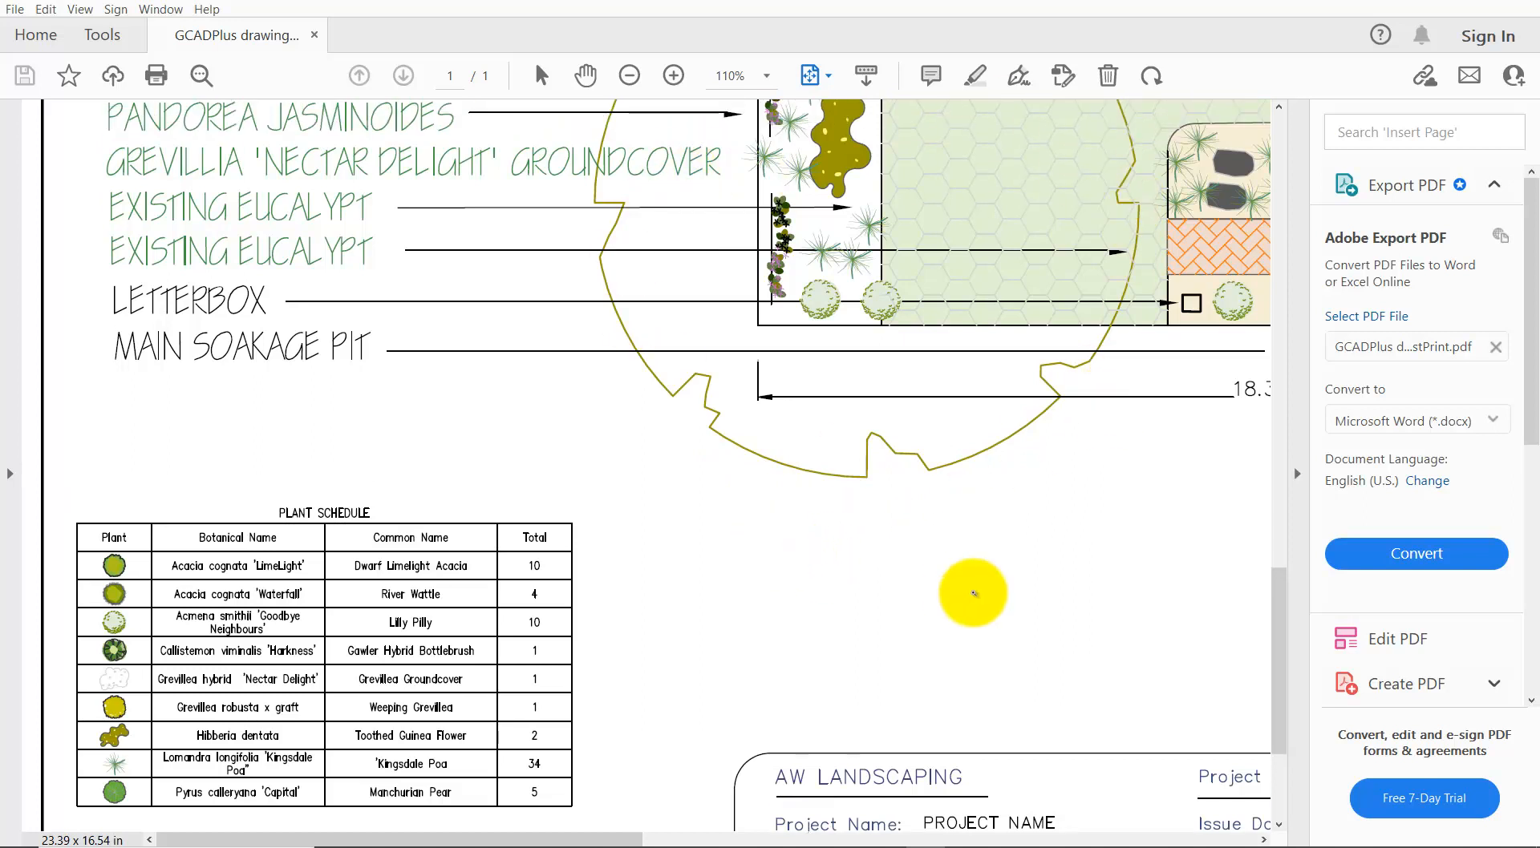
scroll(918, 530, up, 1)
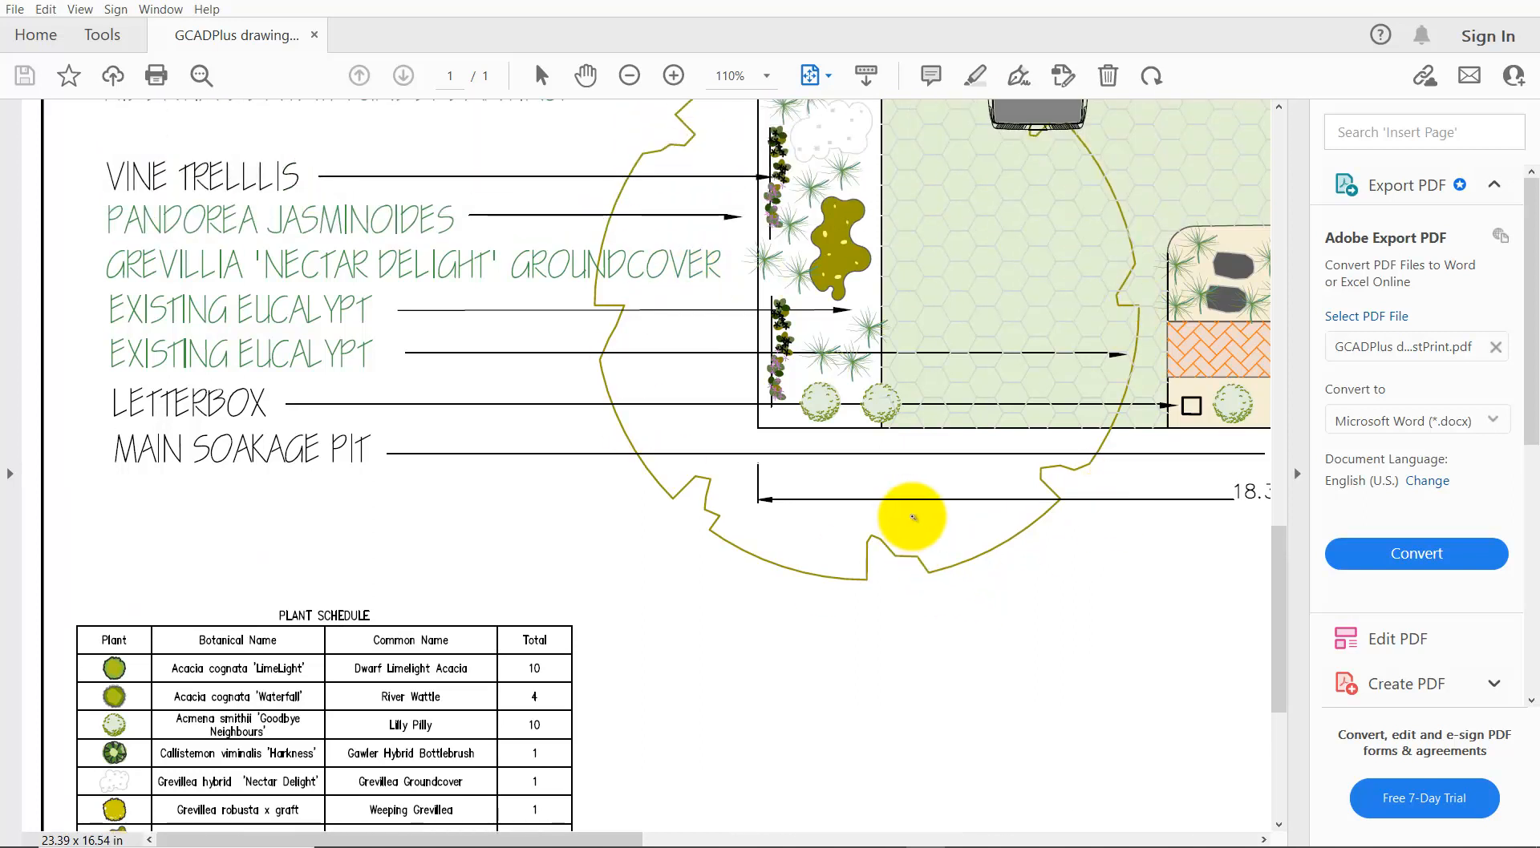
ctrl+scroll(913, 517, down, 2)
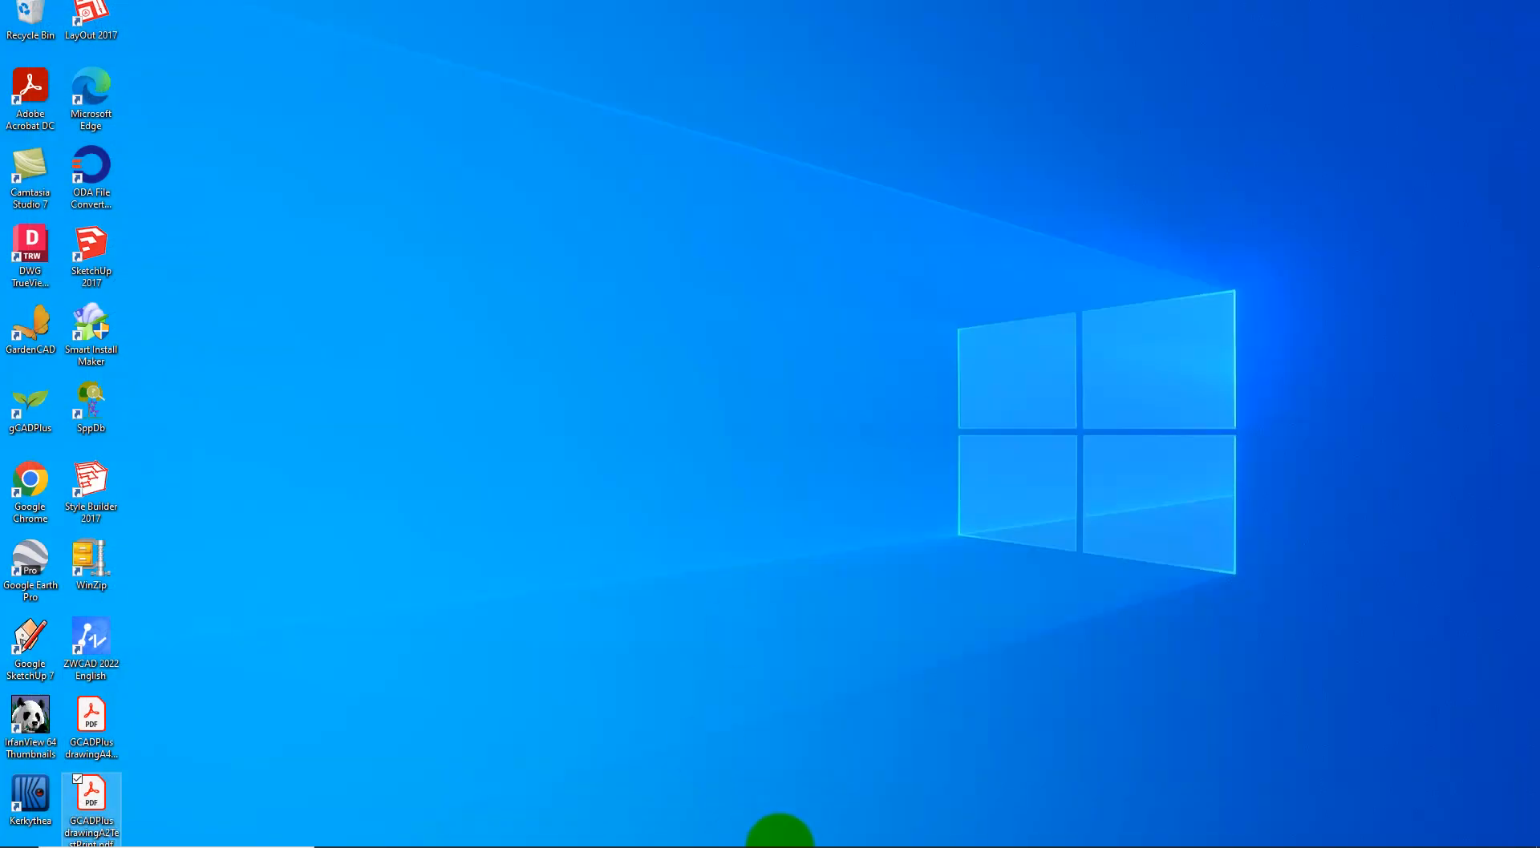
On the A4LandscapePlan layout, change the default lineweight from 0.25 mm to 0.09 mm.
click(857, 842)
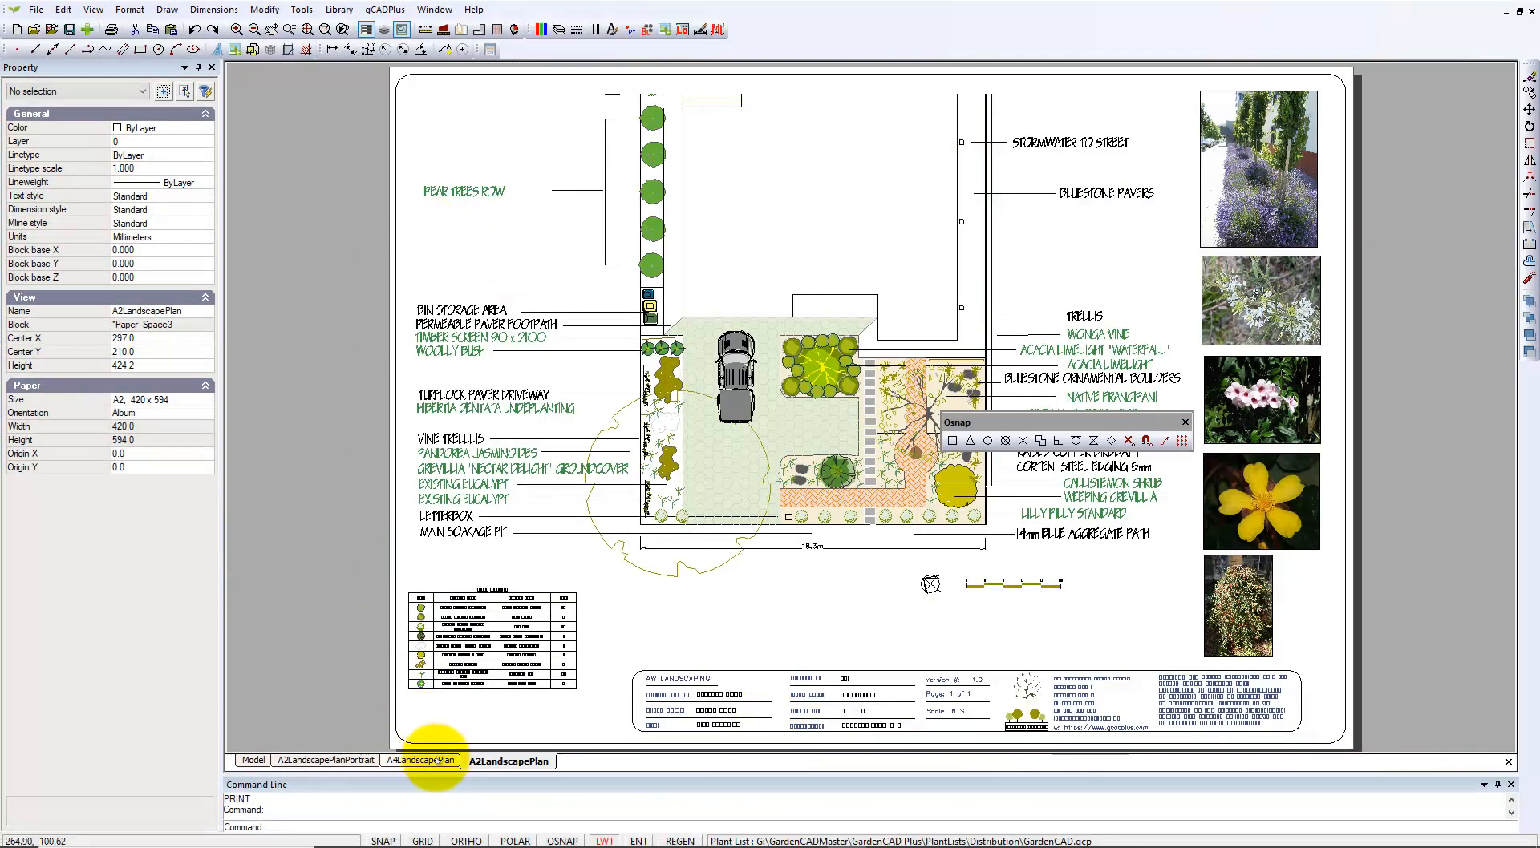
click(422, 760)
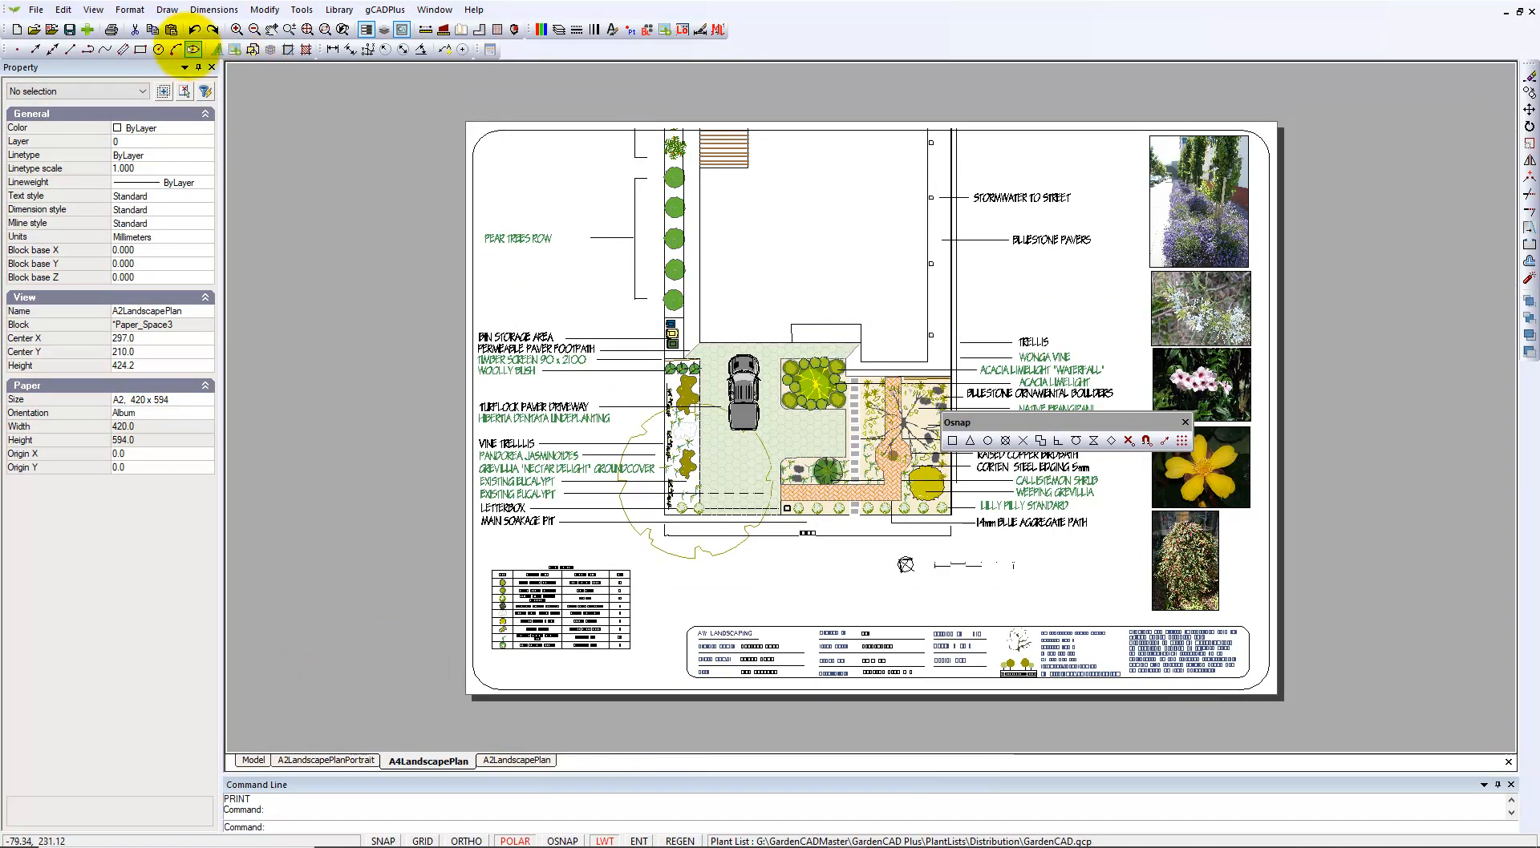
click(130, 10)
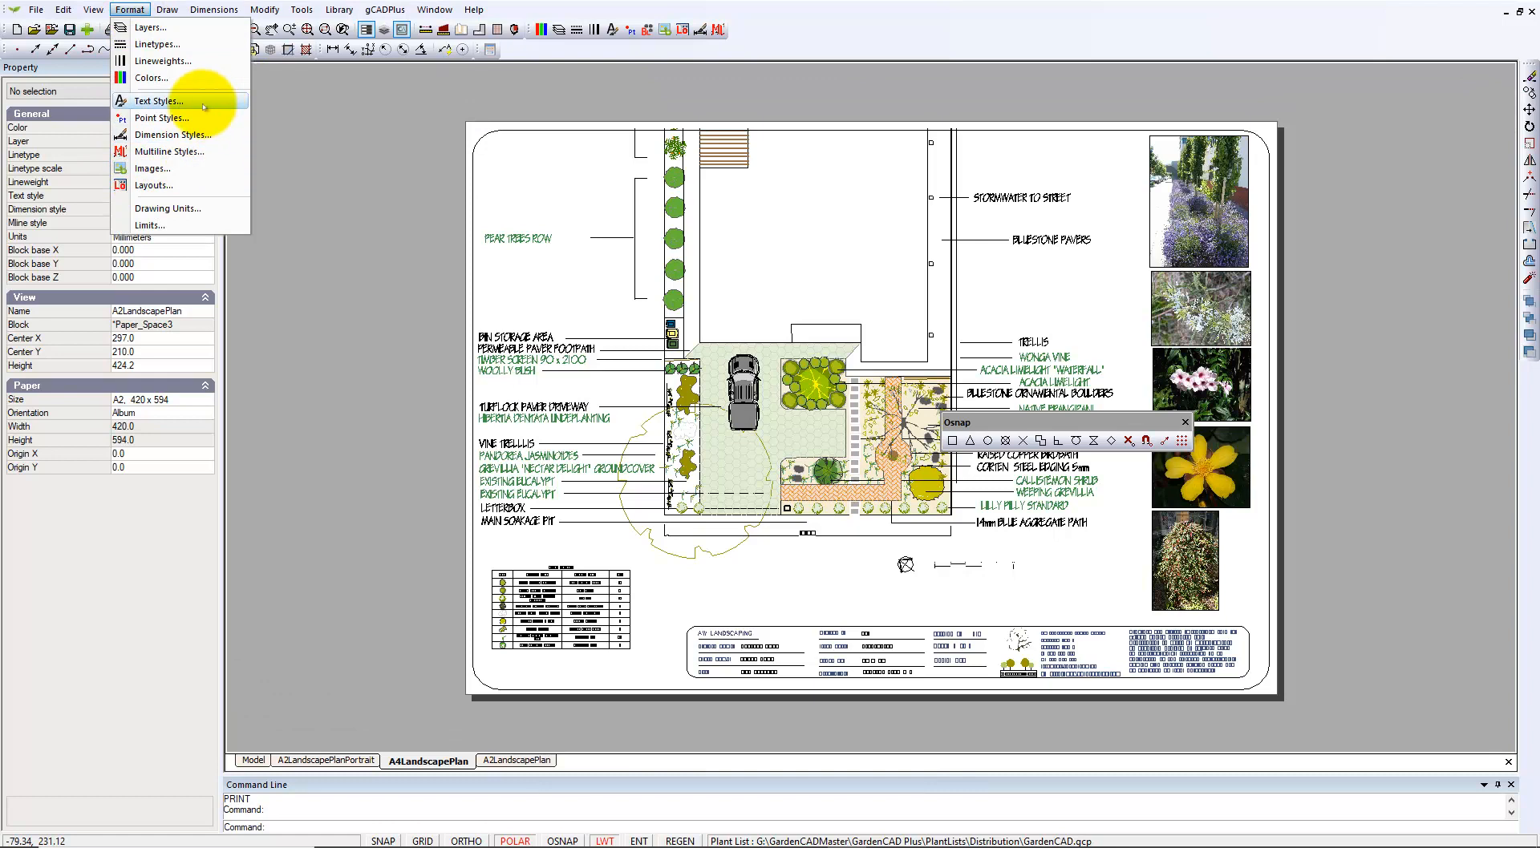
click(164, 62)
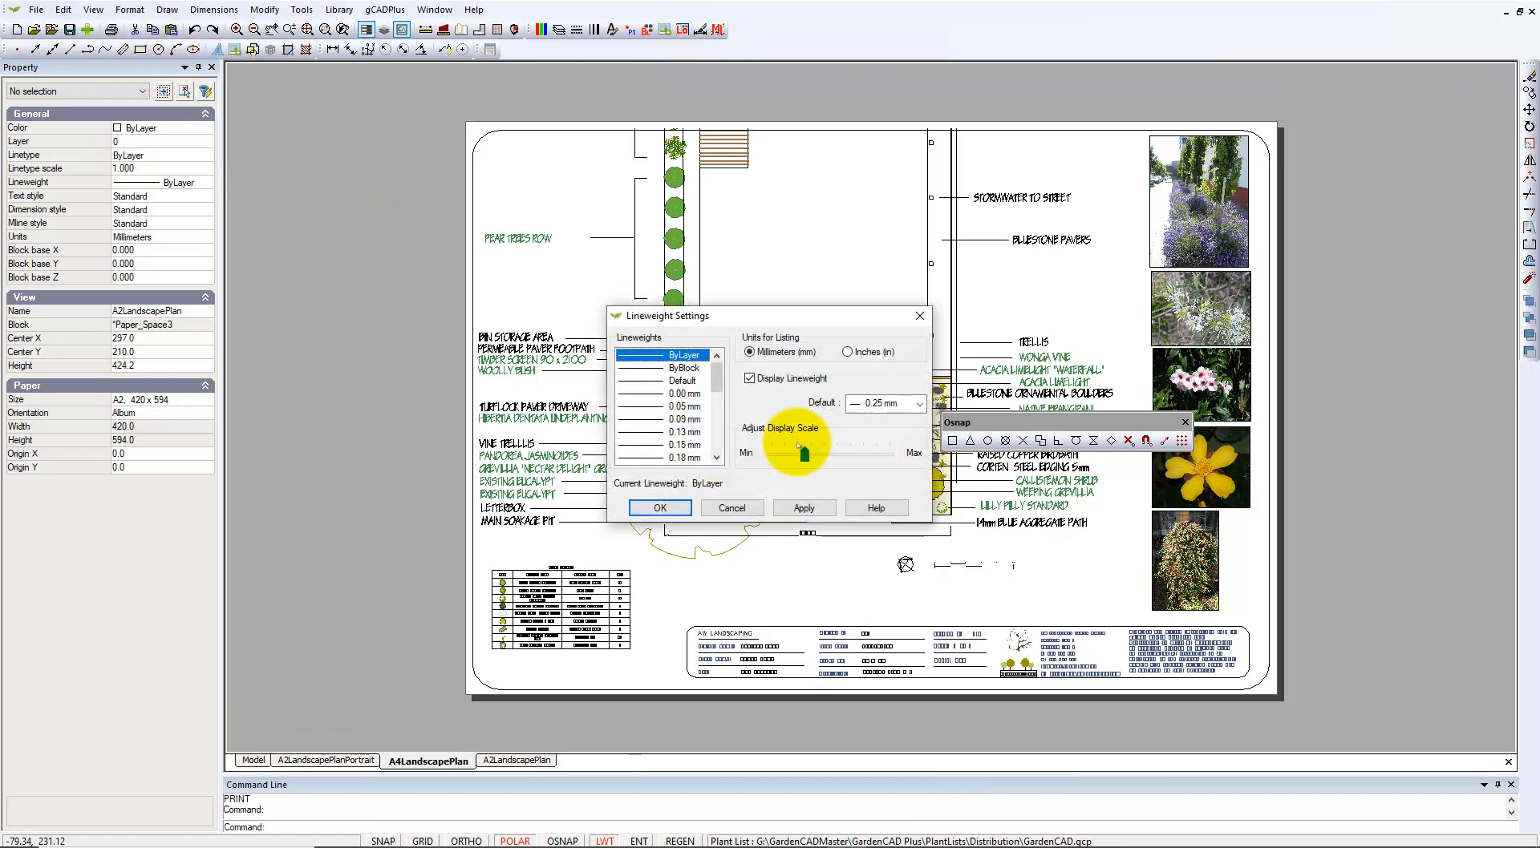
click(920, 403)
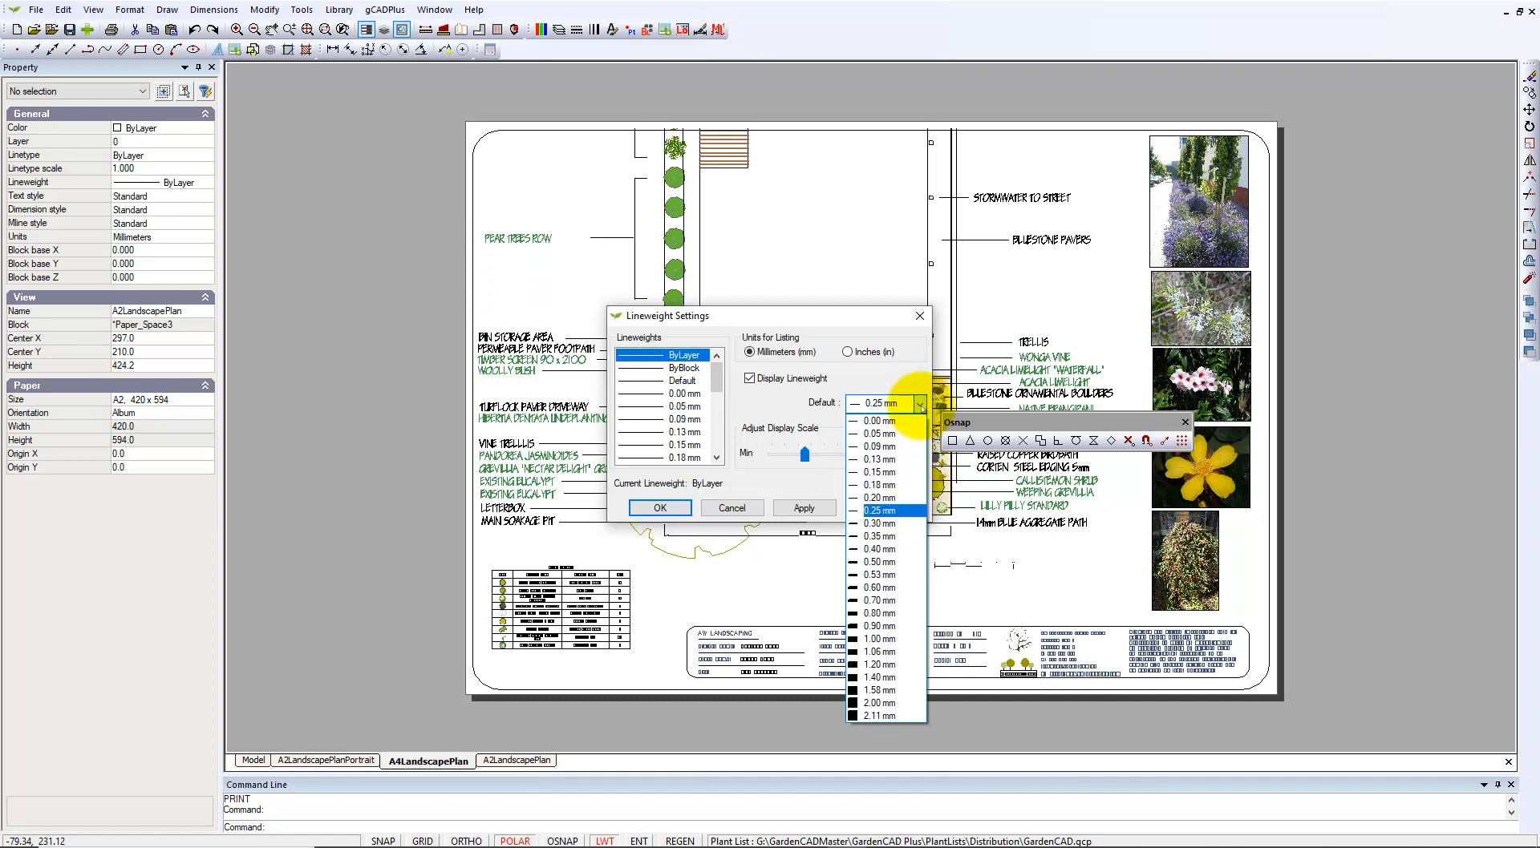
click(880, 447)
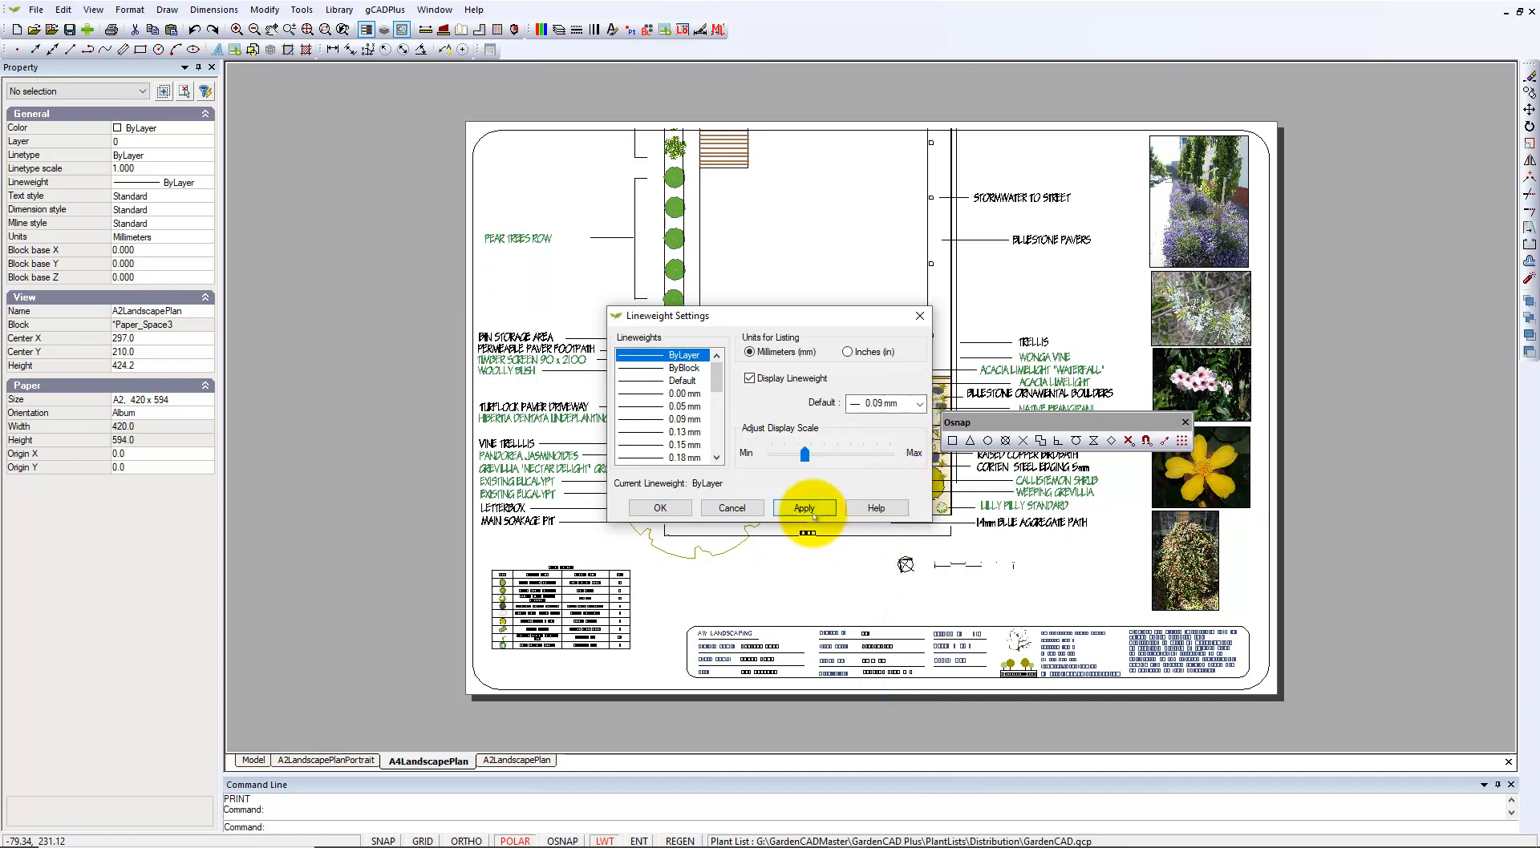
click(659, 508)
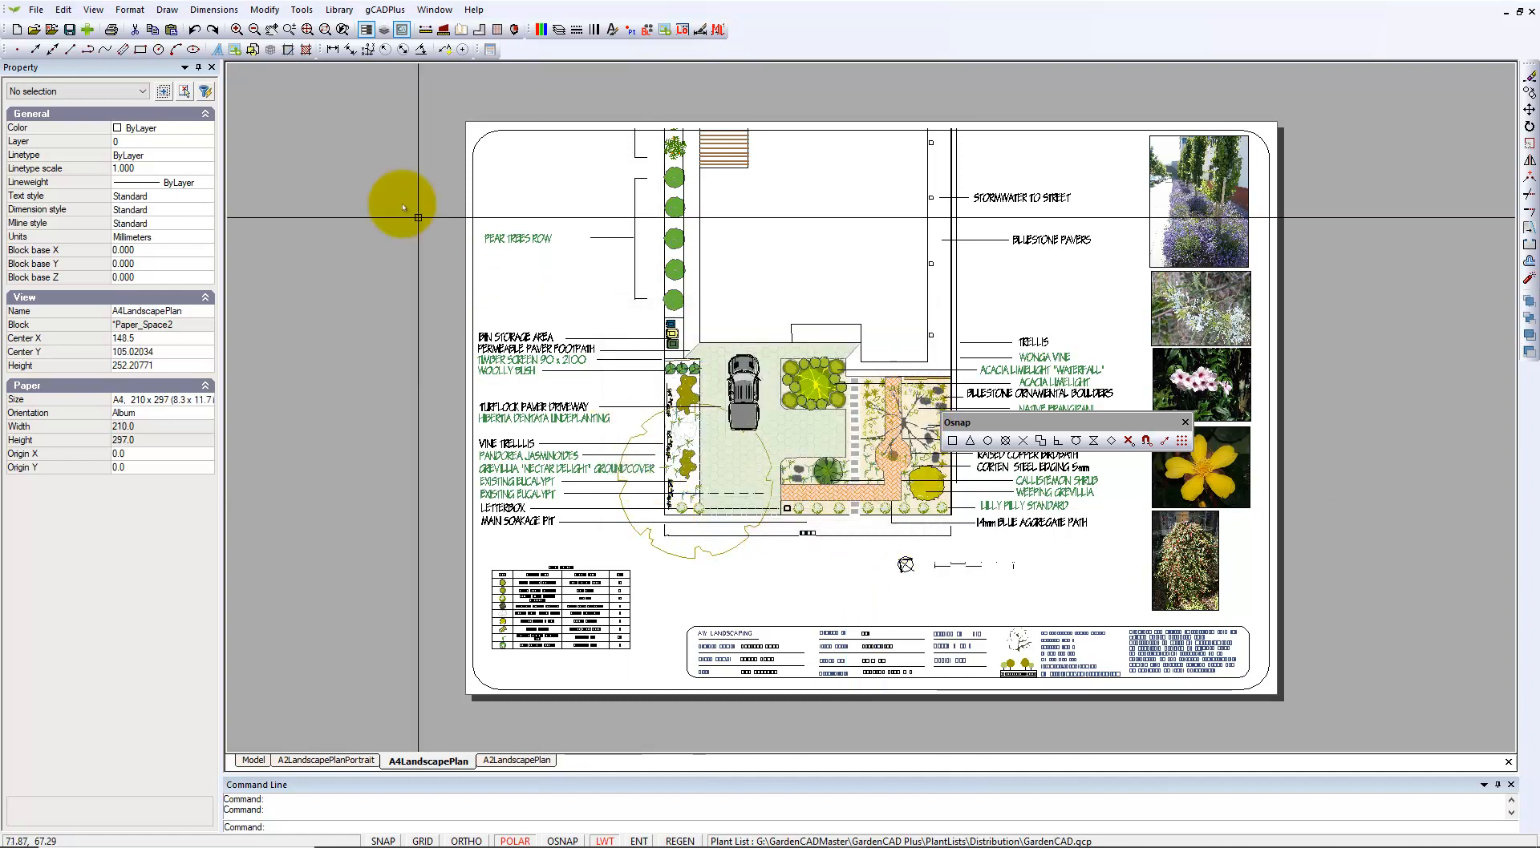
Reset the print paper to A4 landscape (210 × 297 mm) and print to CutePDF Writer.
click(36, 9)
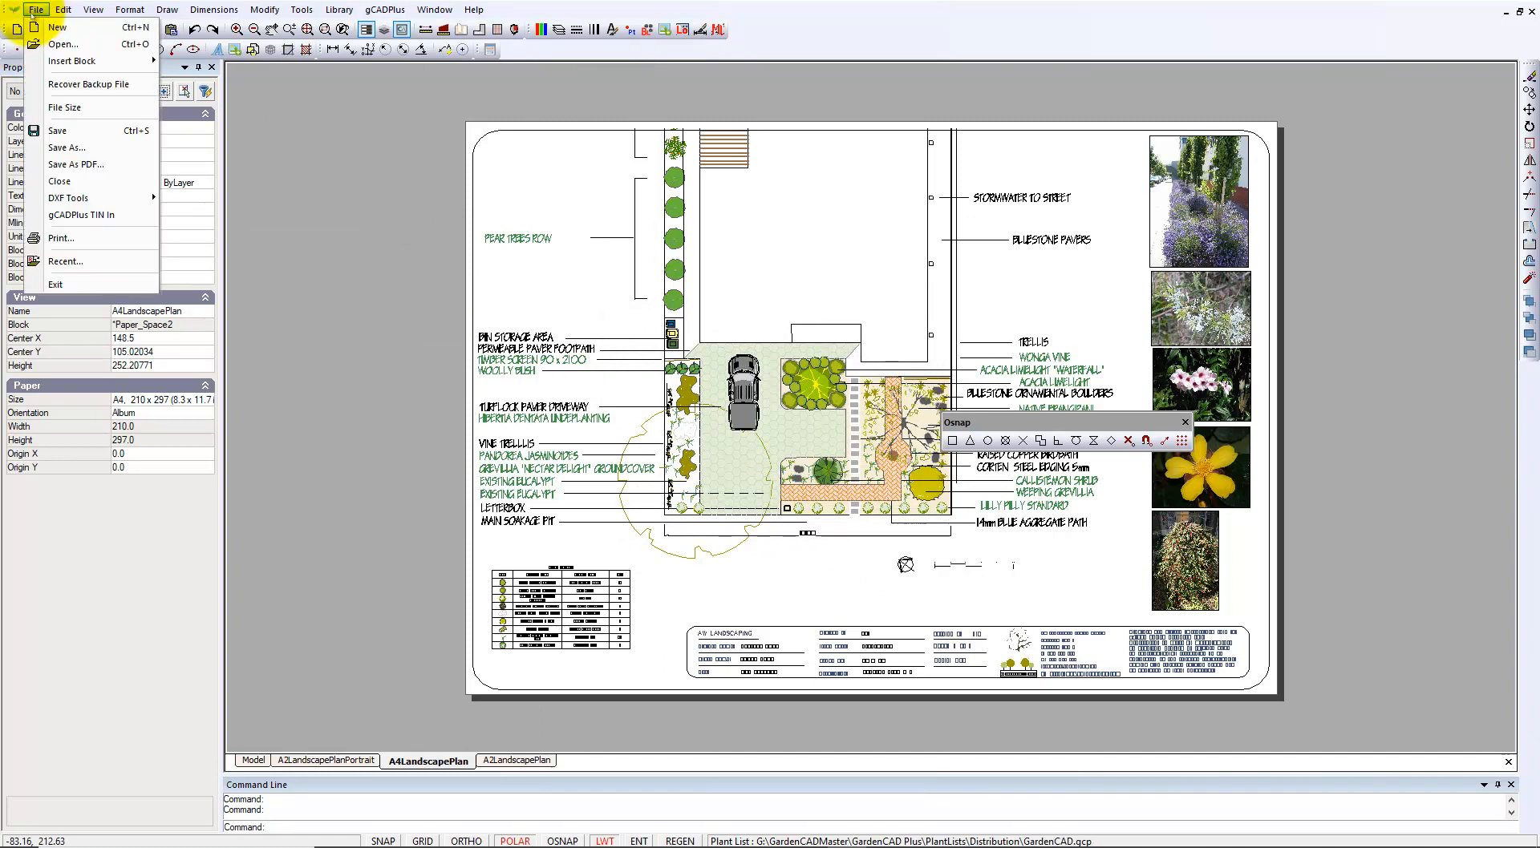
click(60, 238)
click(886, 311)
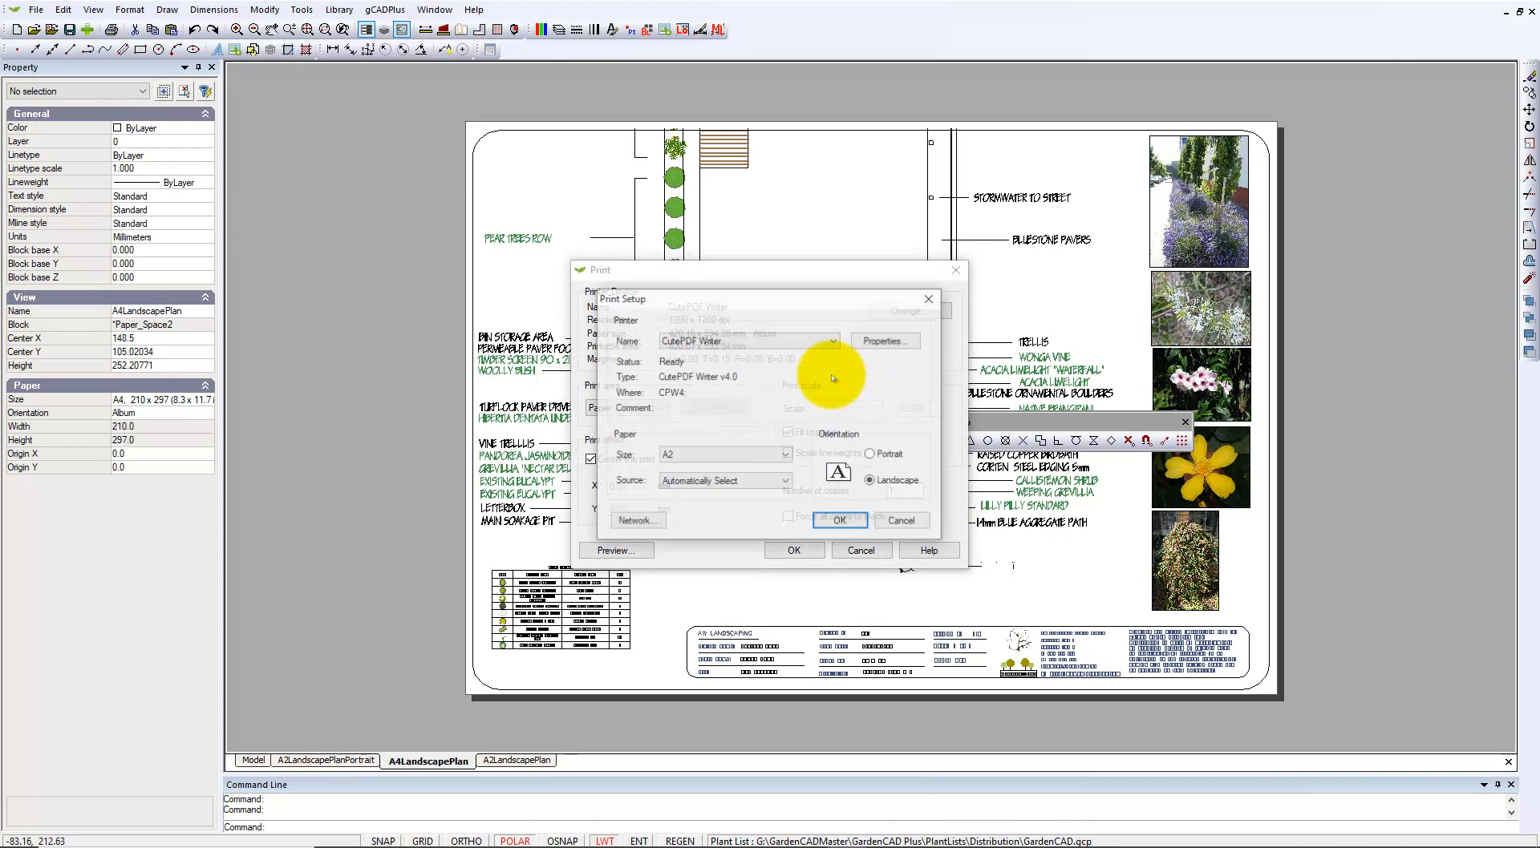
click(785, 456)
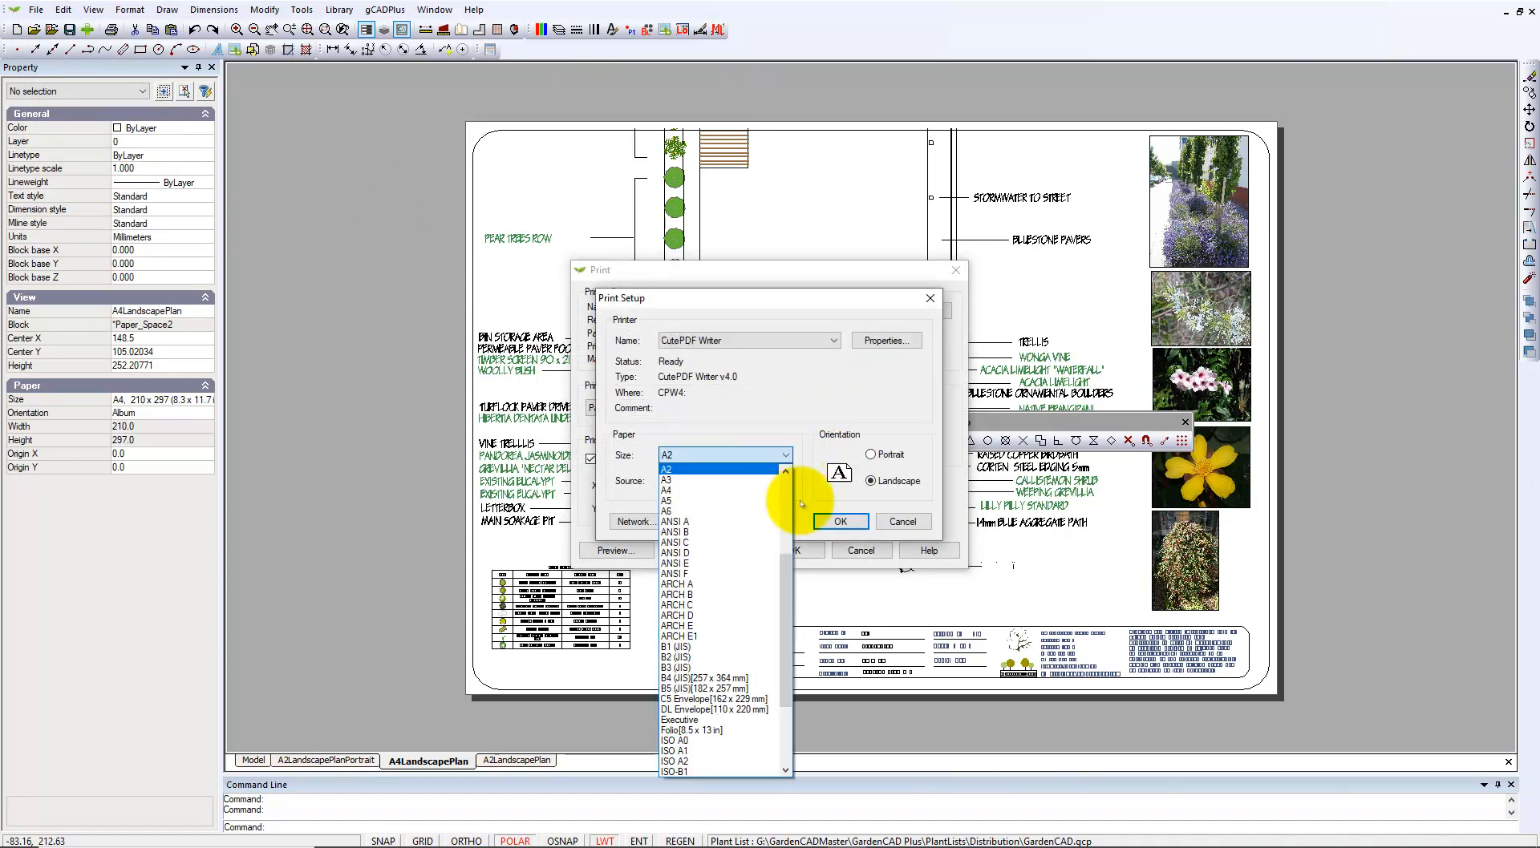
scroll(784, 573, up, 2)
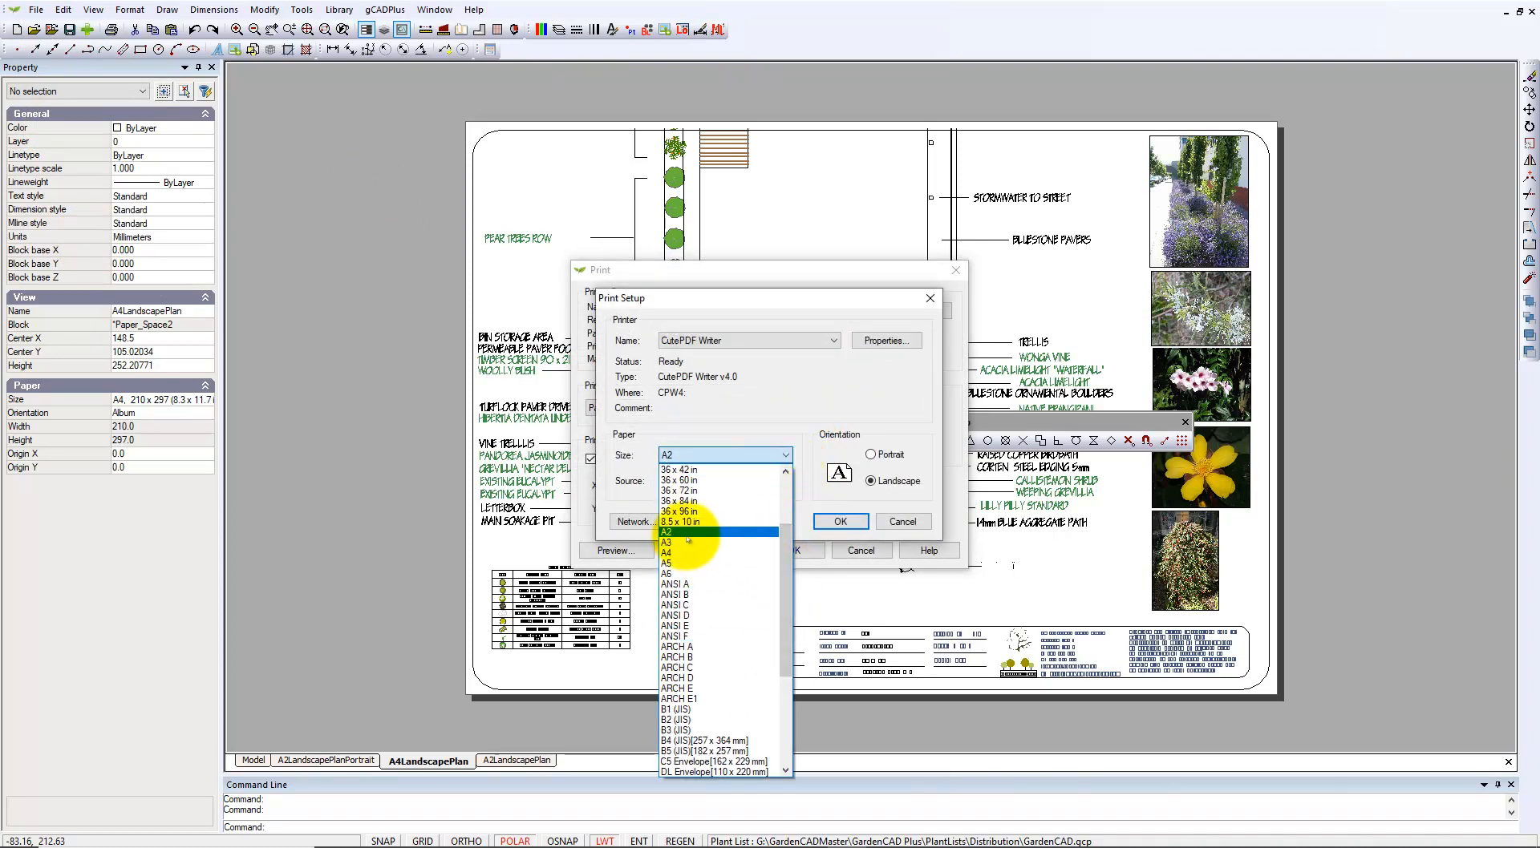
click(678, 555)
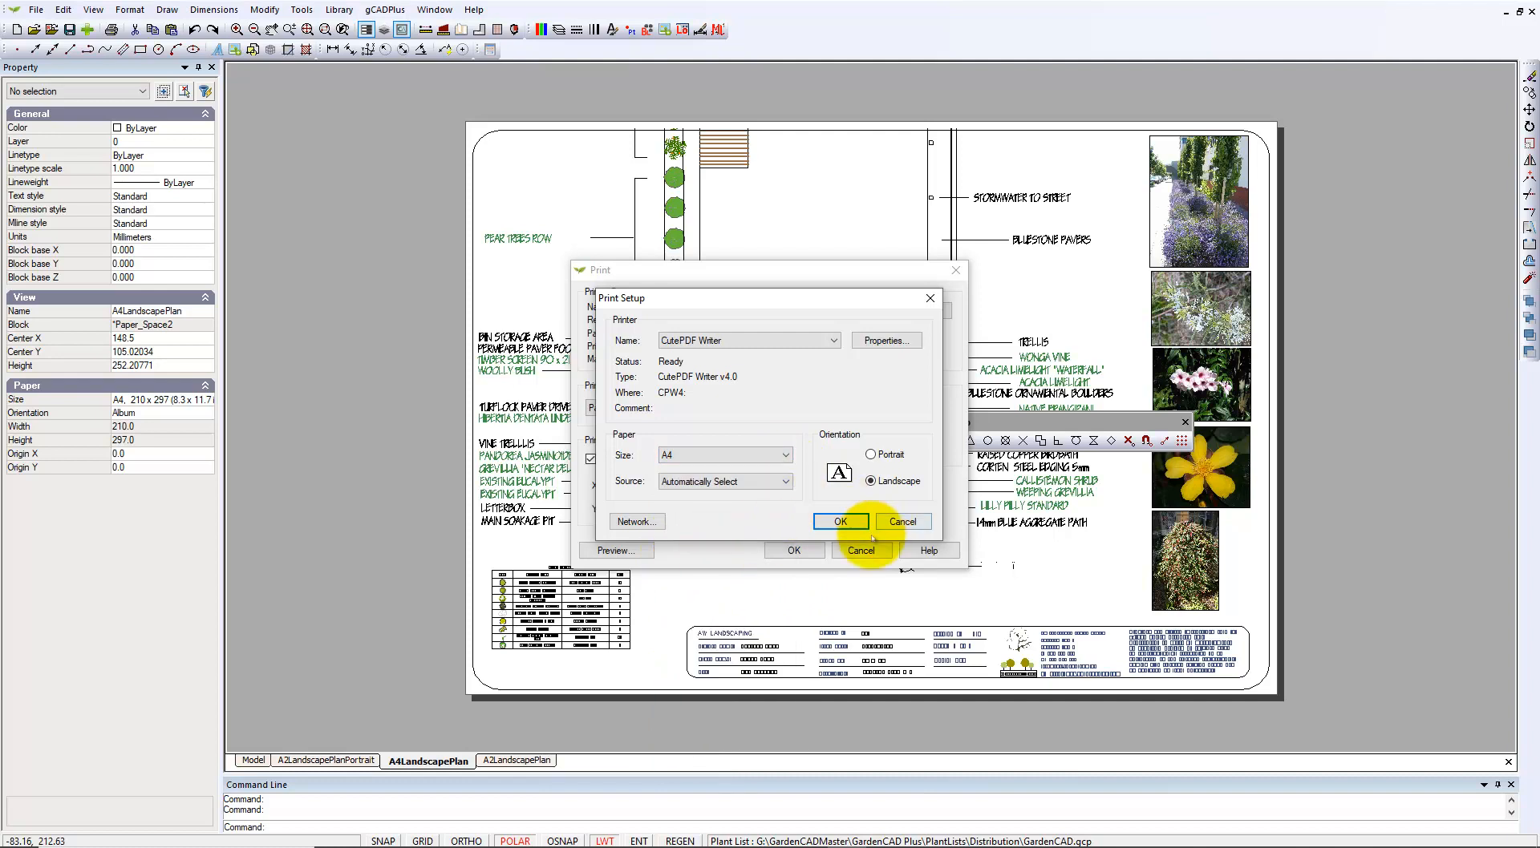
click(839, 522)
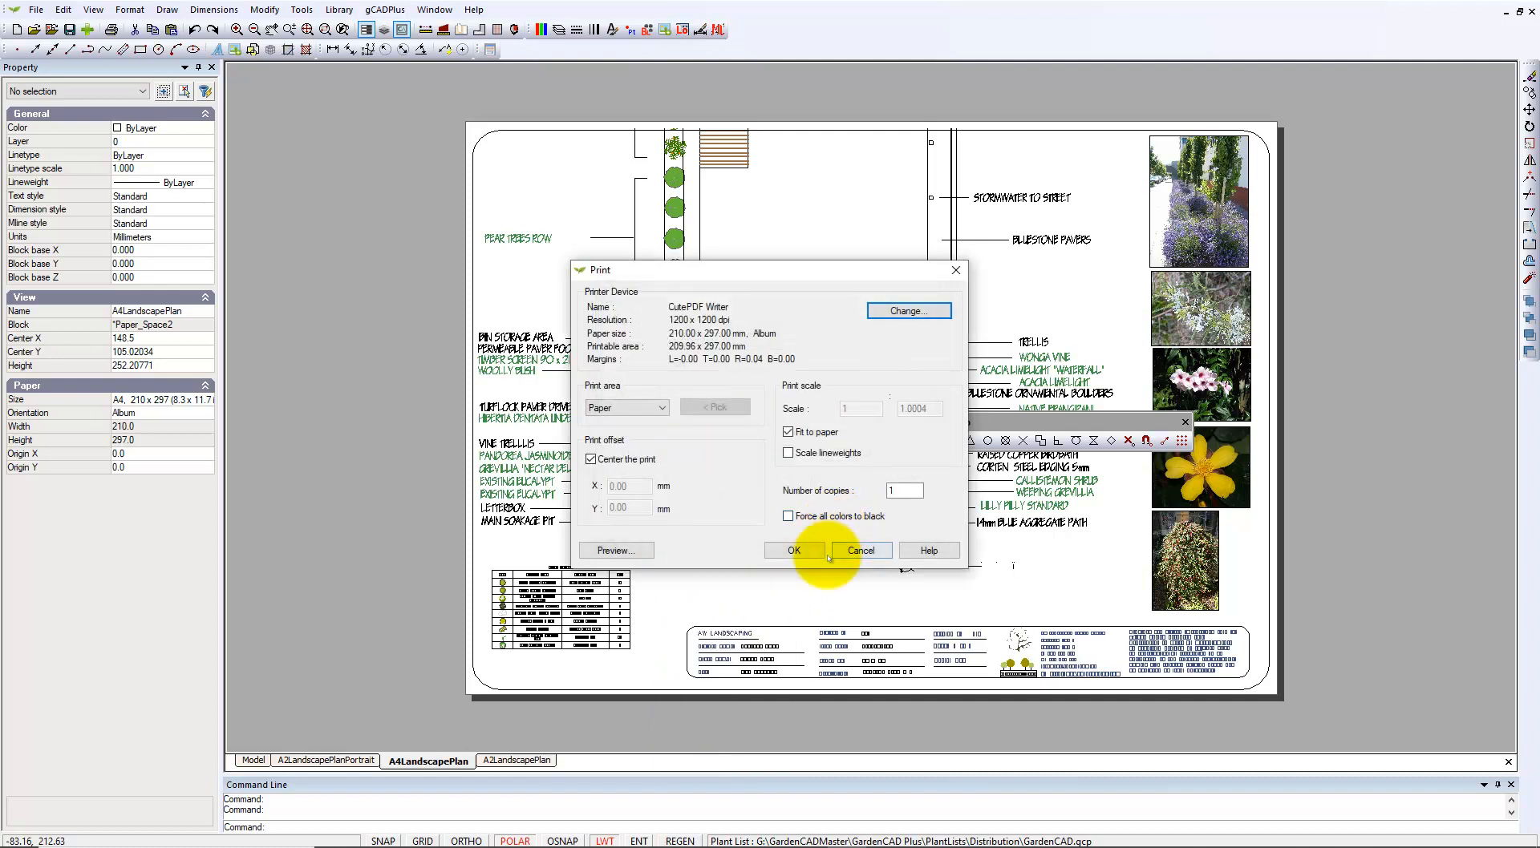
click(798, 551)
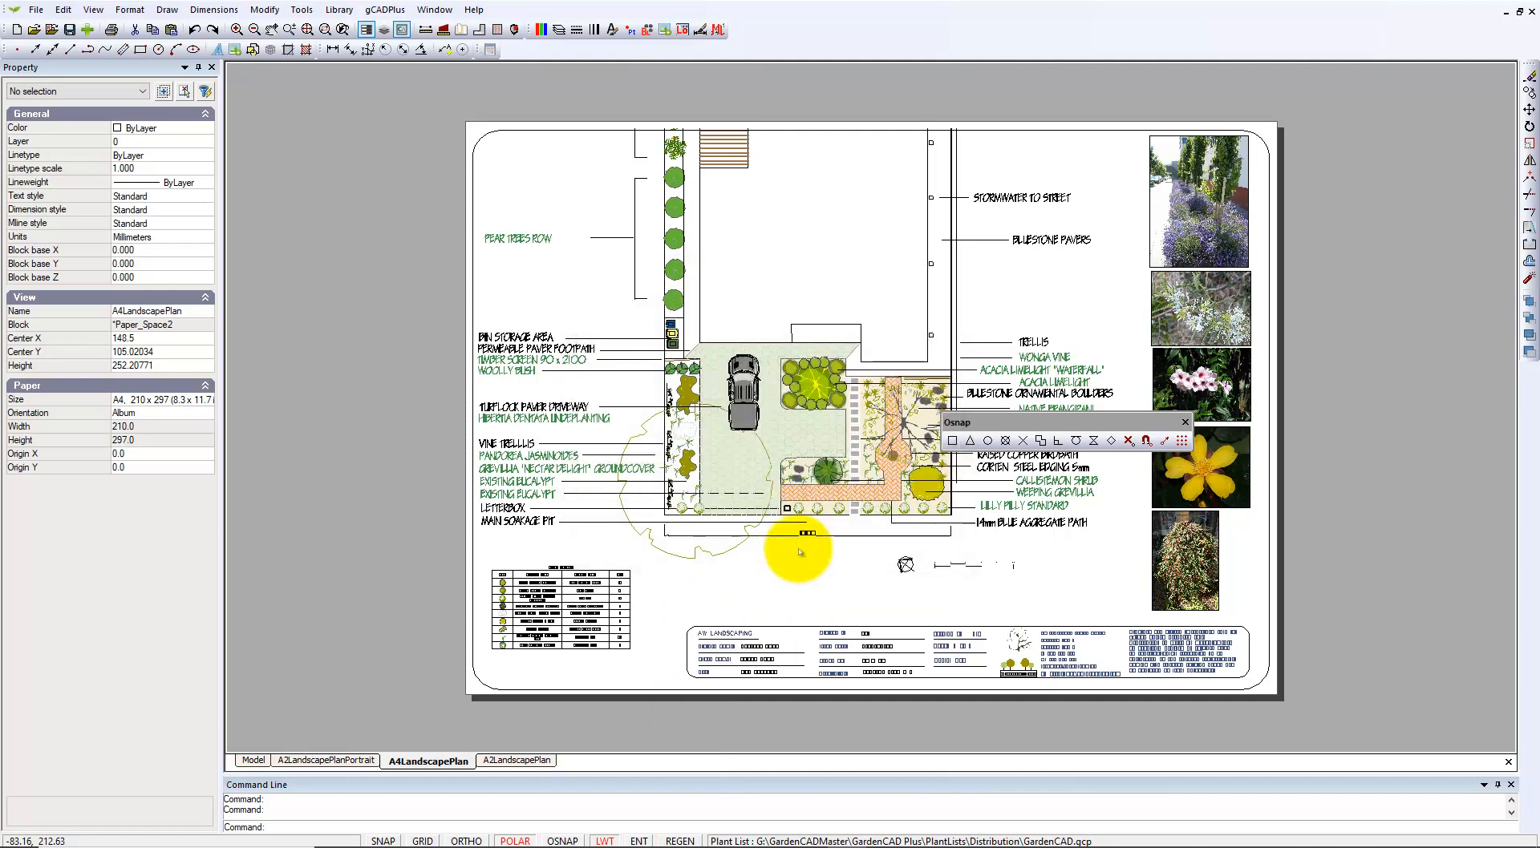